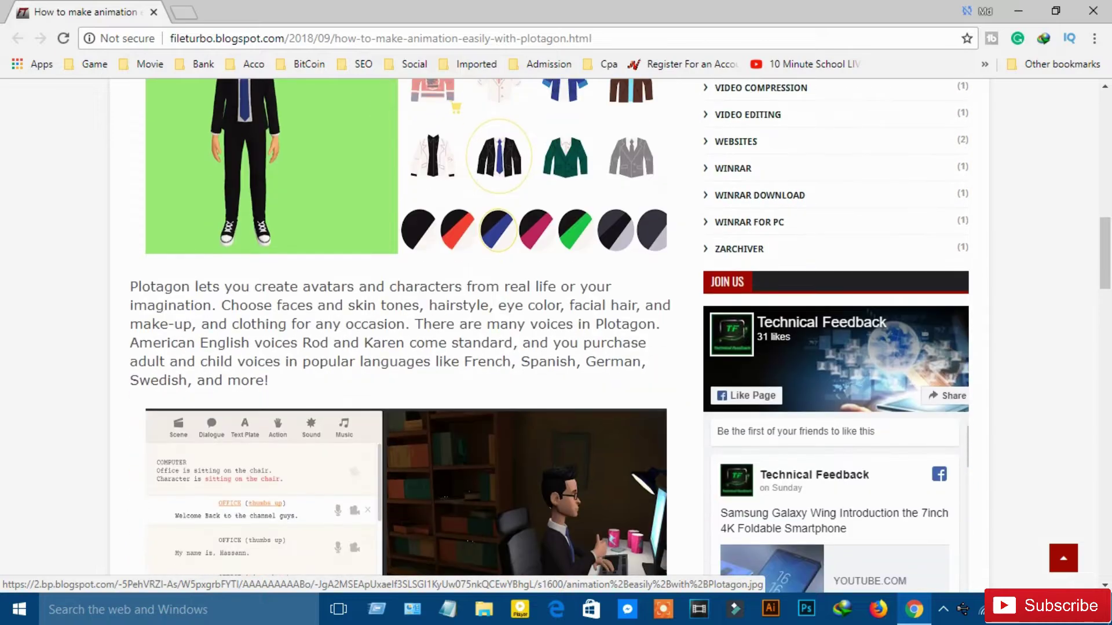
Open the direct download link for Plotagon on the article page and skip the advertisement.
scroll(405, 324, down, 1)
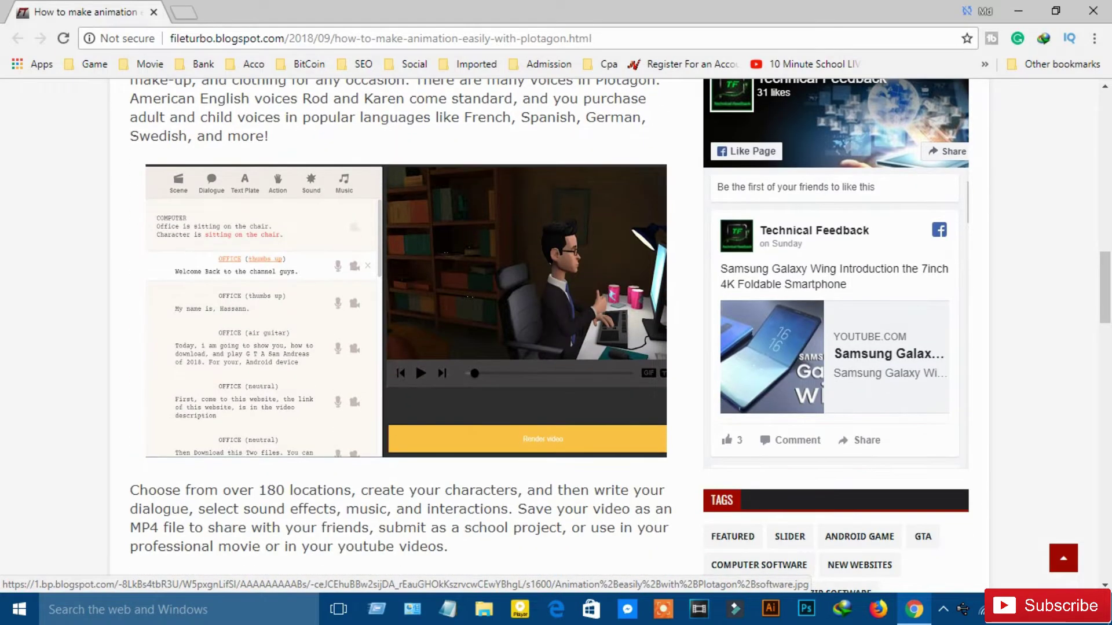
scroll(405, 324, down, 5)
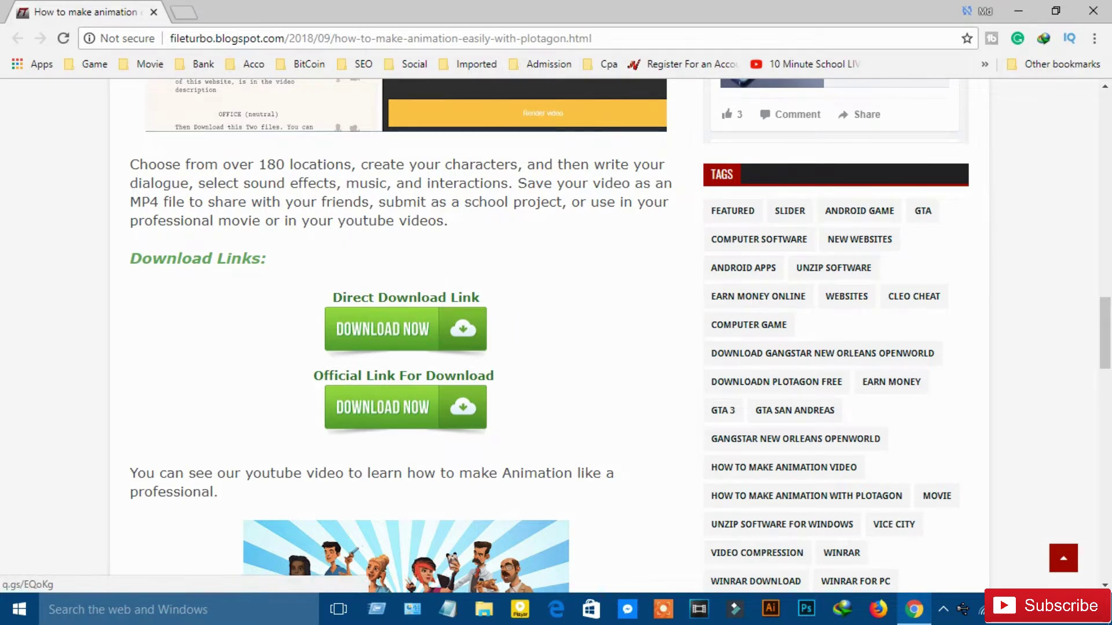
click(382, 329)
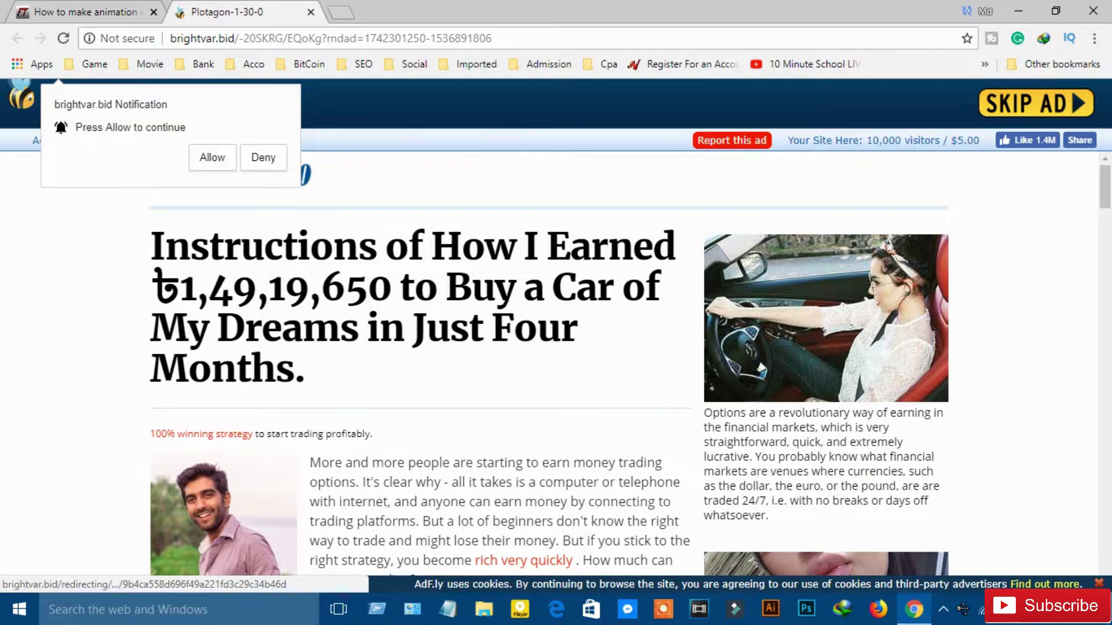
click(1035, 103)
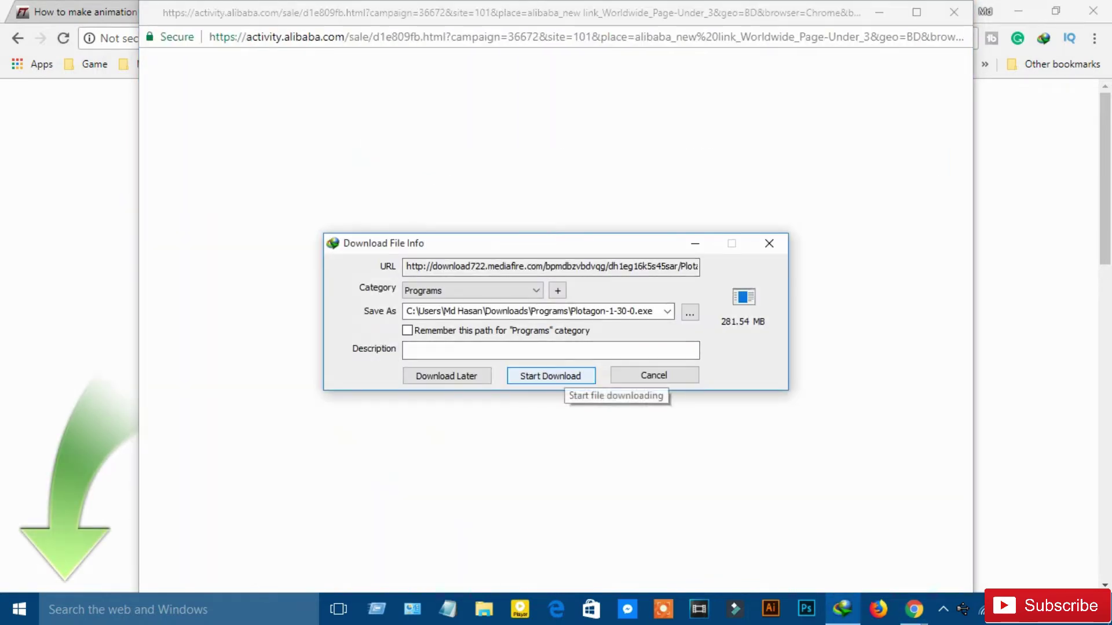
Dismiss the download prompt for Plotagon-1-30-0.exe and close the advertisement window, MediaFire page and CryptoTab page.
click(769, 243)
click(954, 12)
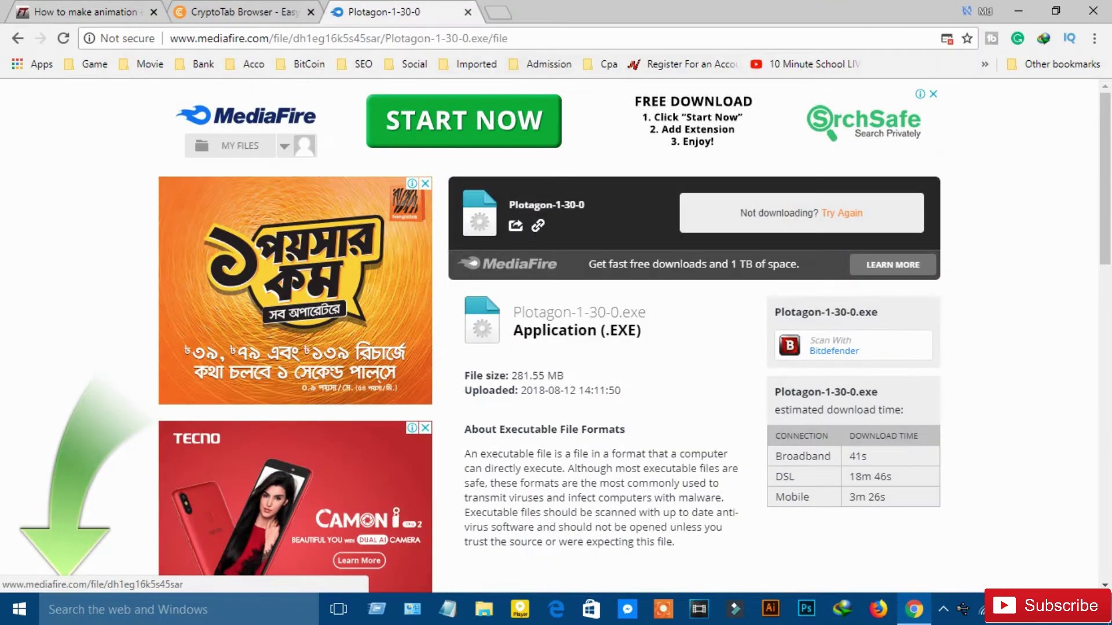
click(468, 11)
click(311, 11)
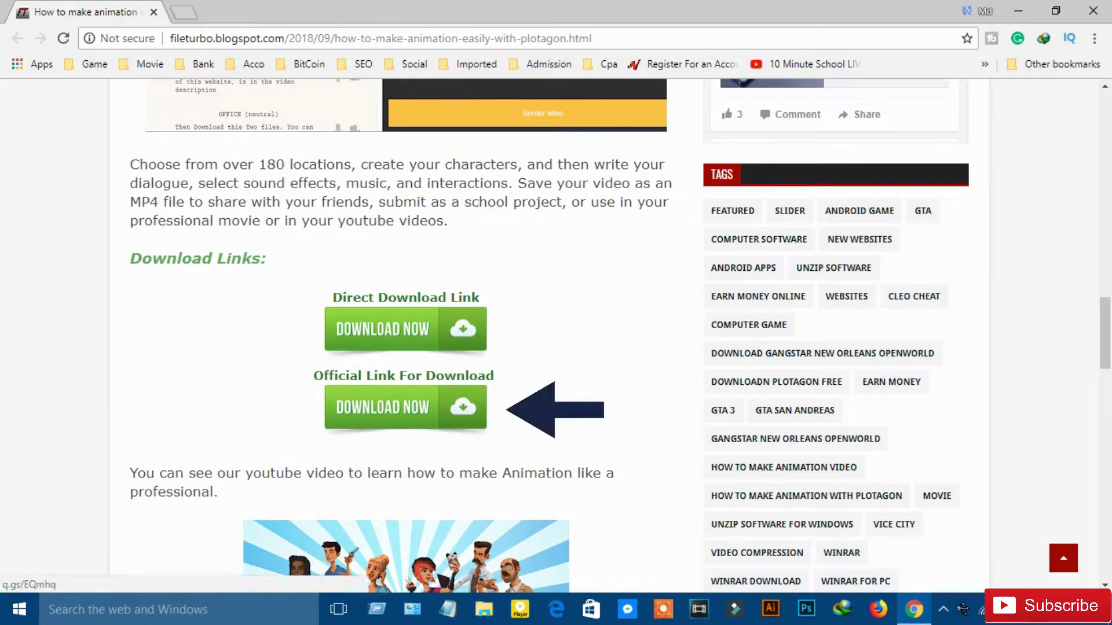
Start downloading Plotagon-1-30-0.pkg through the official download link and cancel the download.
click(406, 407)
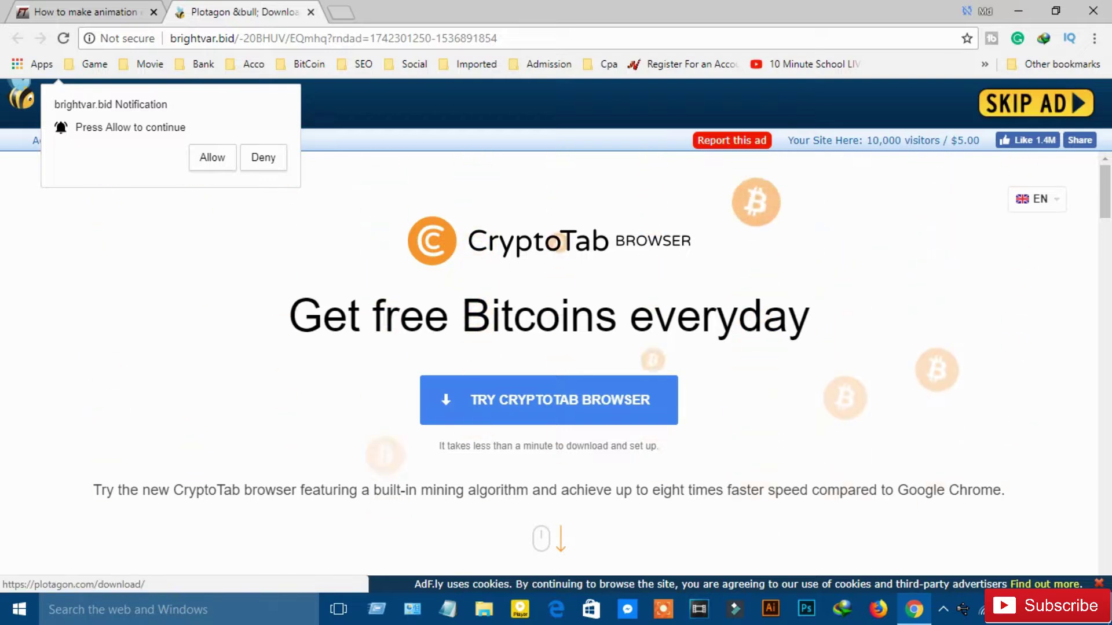
click(1036, 103)
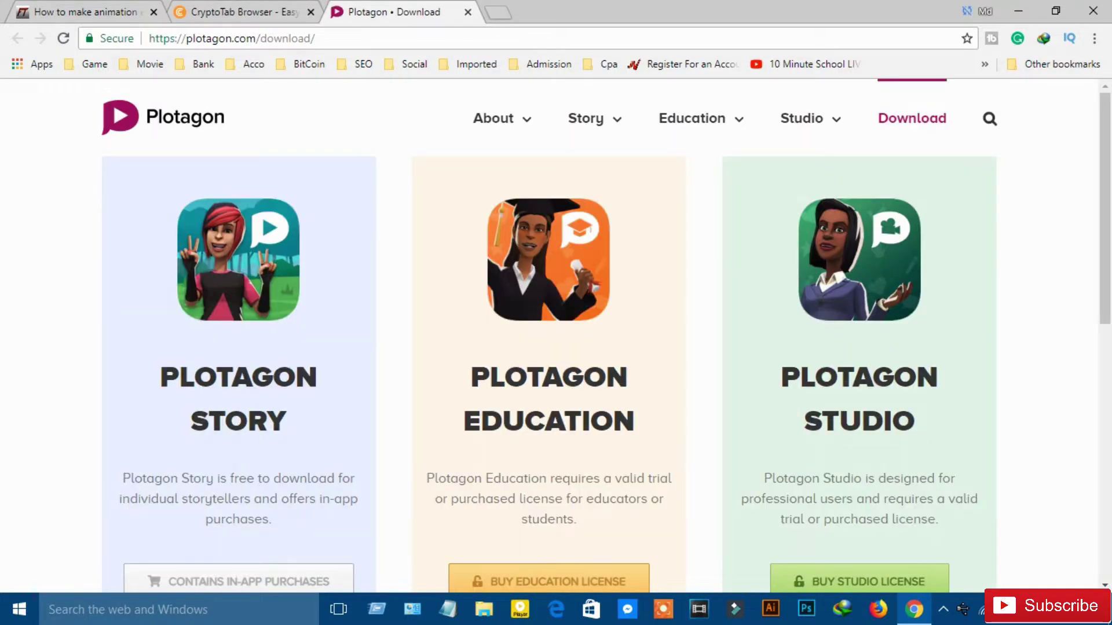
click(219, 312)
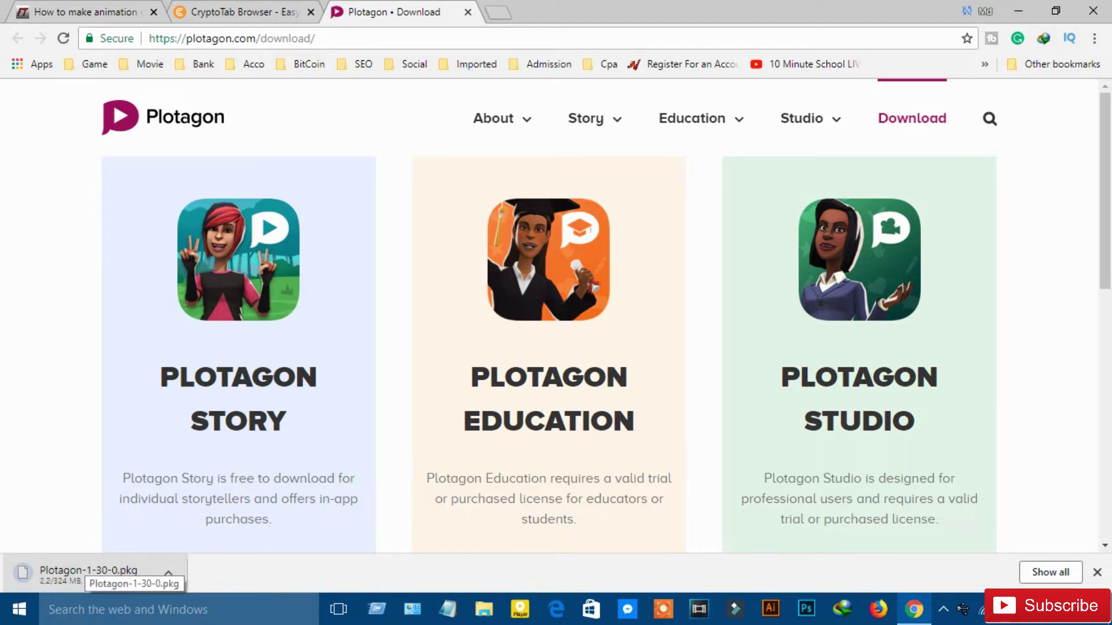
click(168, 574)
click(179, 546)
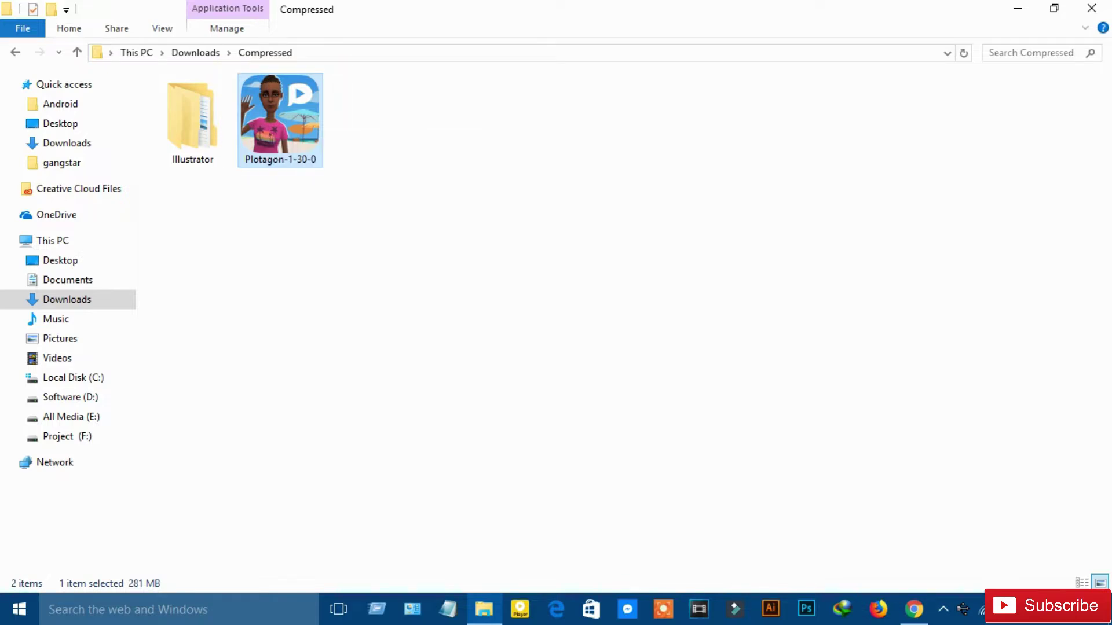
Run the Plotagon-1-30-0 installer, agree to the license terms and install to the default path.
key(Return)
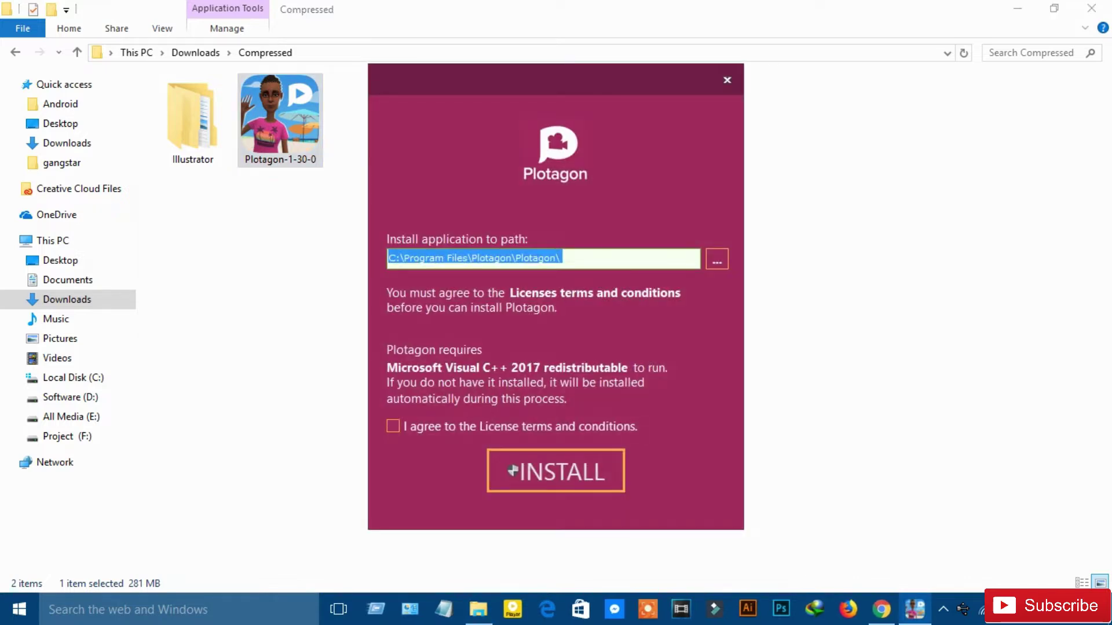
click(393, 427)
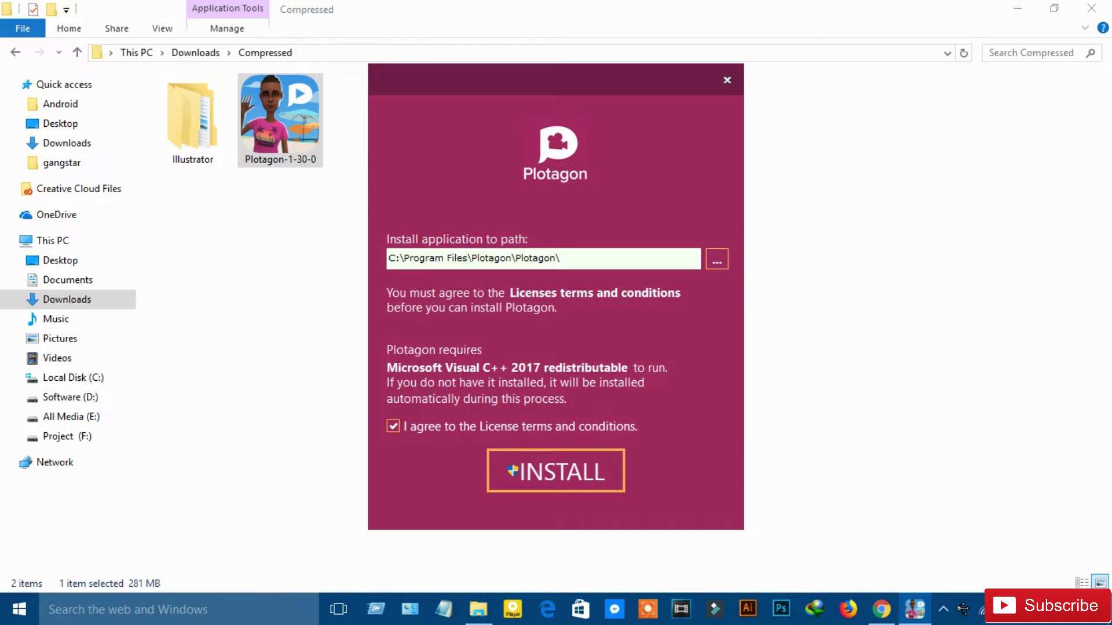
key(Return)
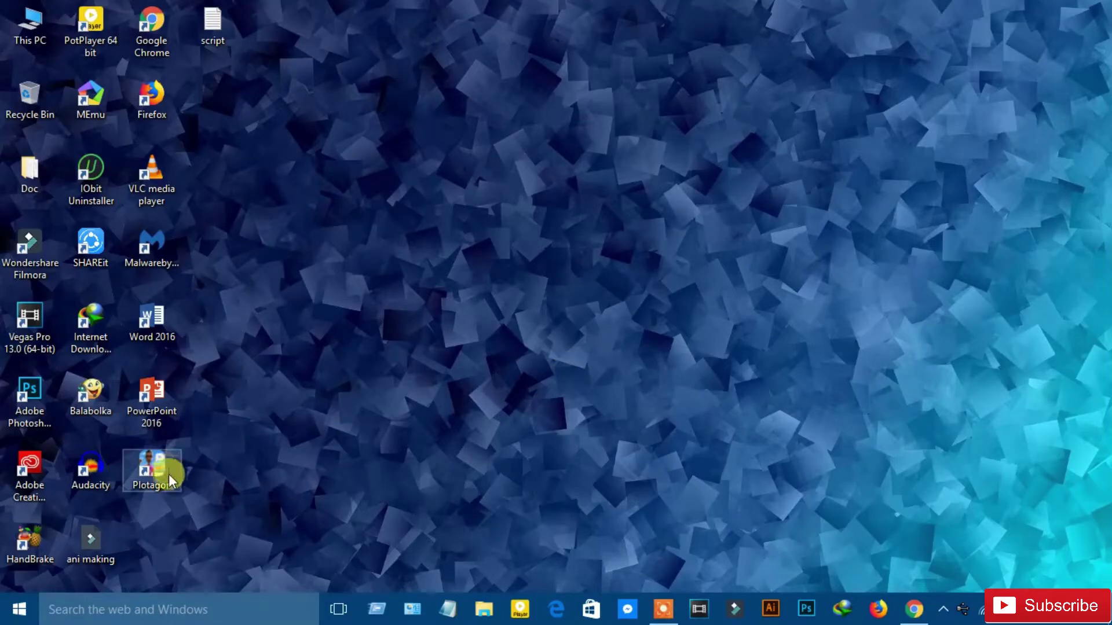
Launch Plotagon from the desktop and maximize its window.
double_click(152, 470)
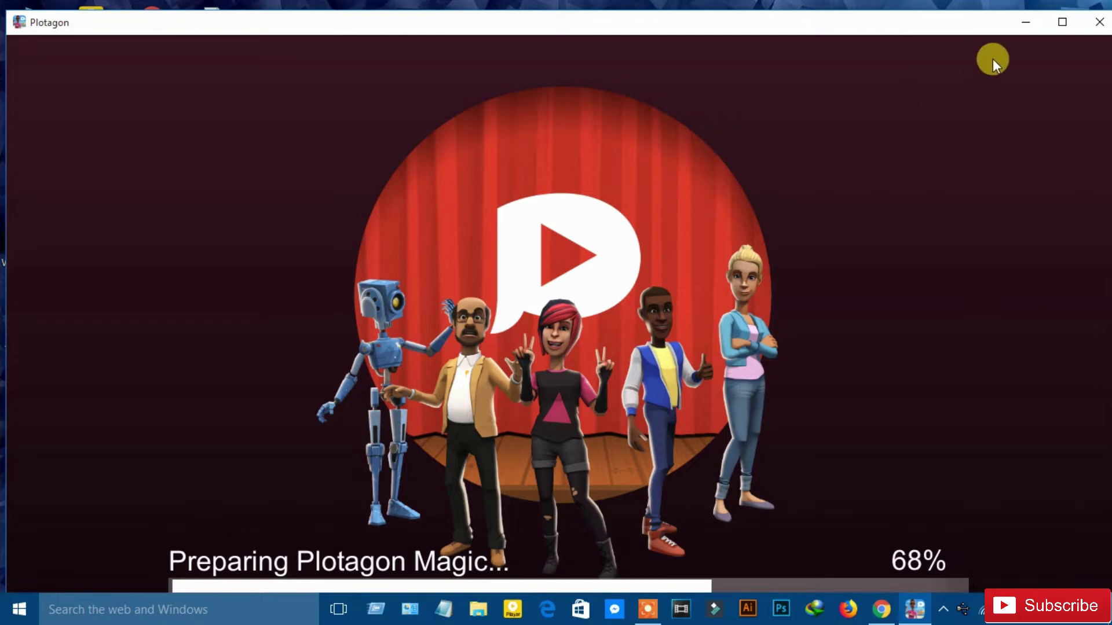
click(1061, 23)
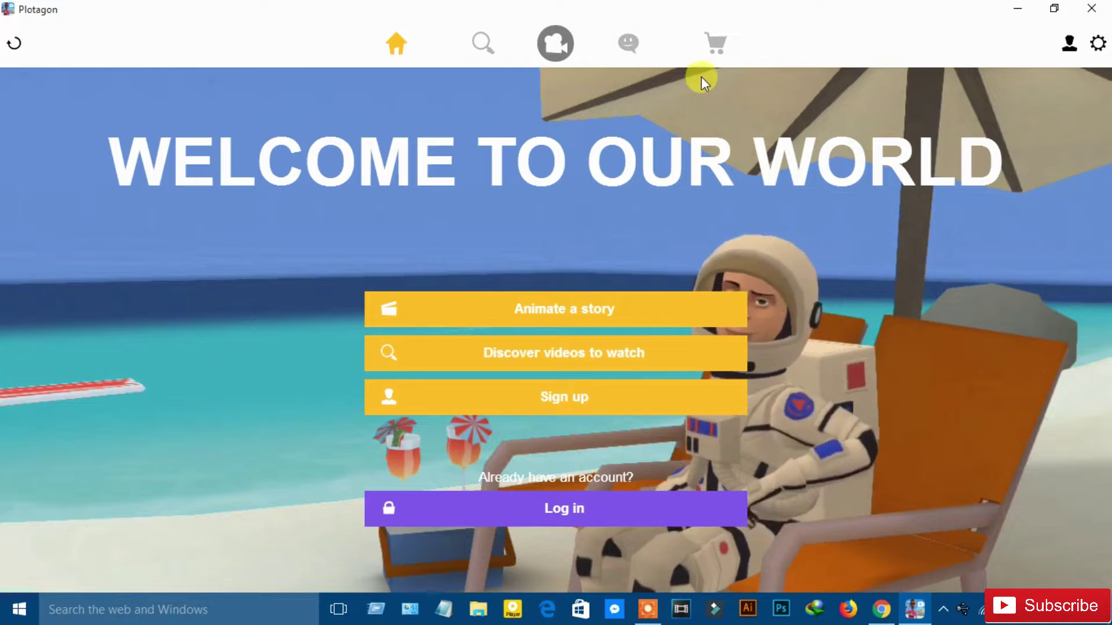
Open the Plotagon store and look through the bundle offers and their prices.
click(716, 51)
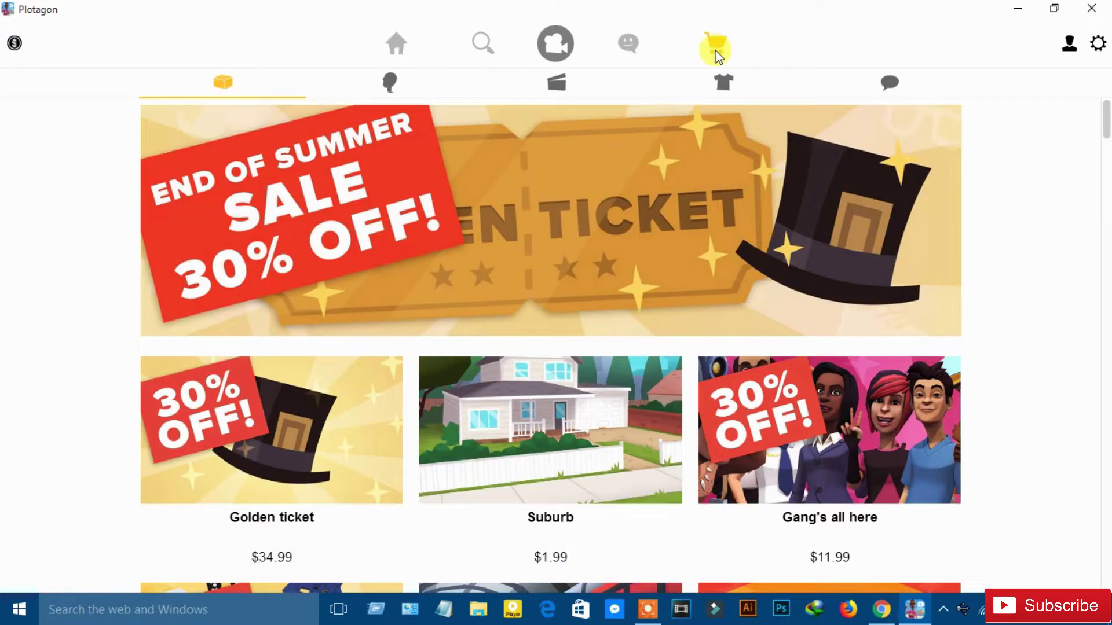
scroll(678, 263, down, 7)
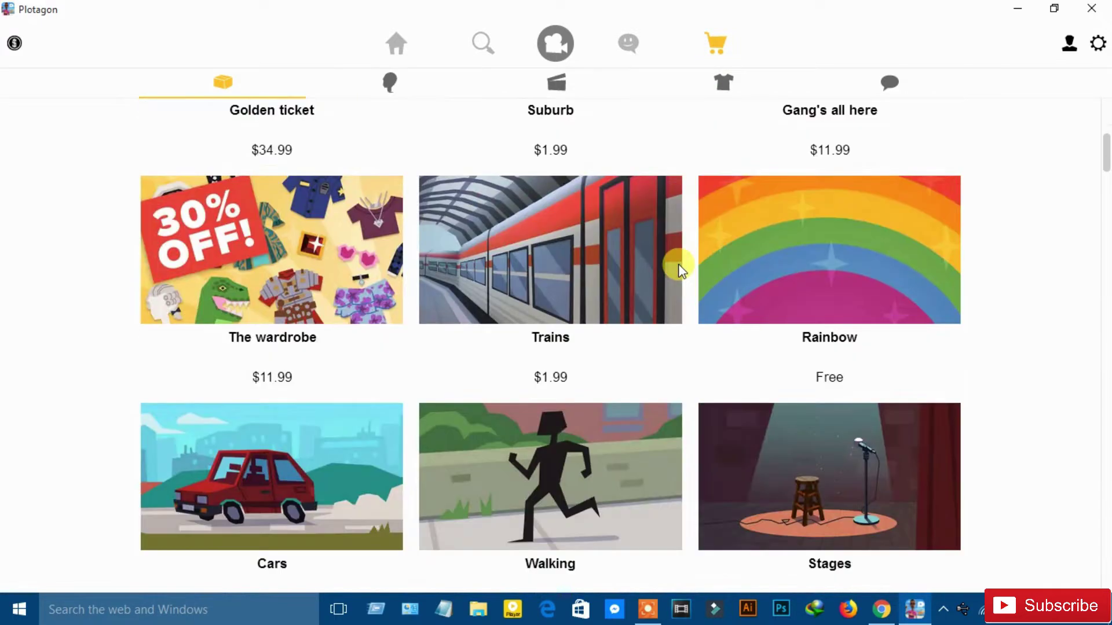
scroll(679, 264, up, 7)
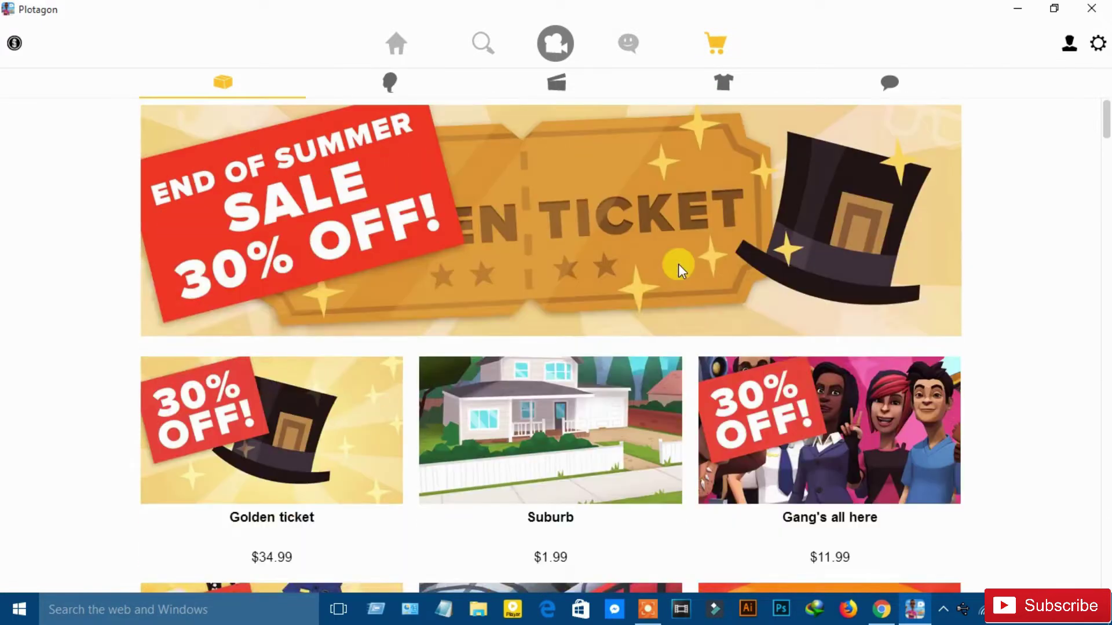
scroll(679, 264, down, 5)
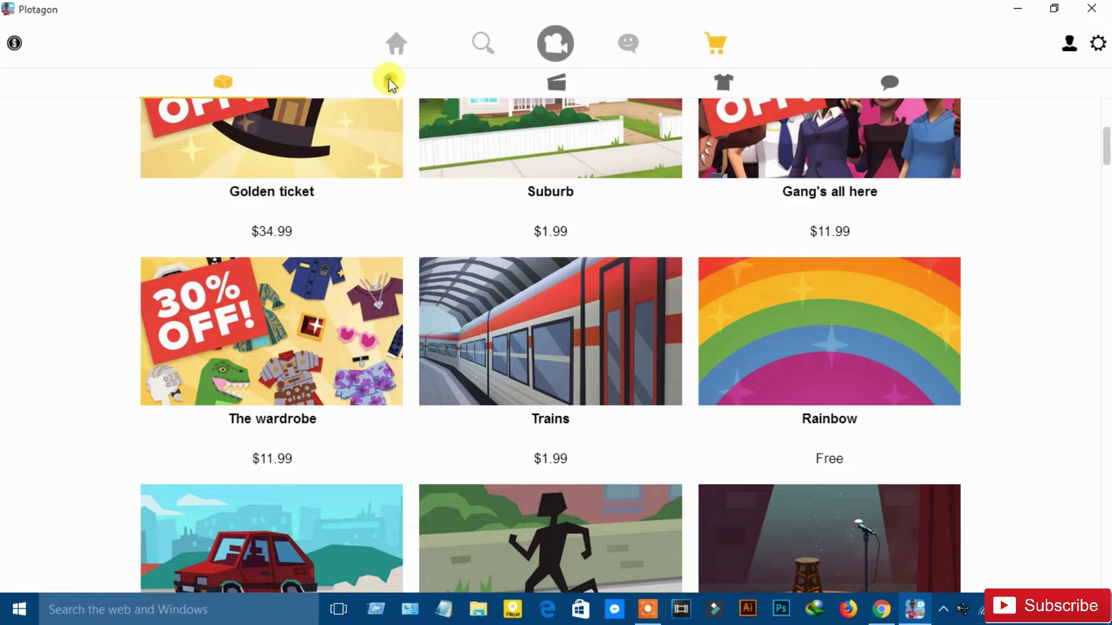
Examine the store's character catalogue for installed and paid characters, down to the end of the list.
click(390, 84)
scroll(561, 402, up, 5)
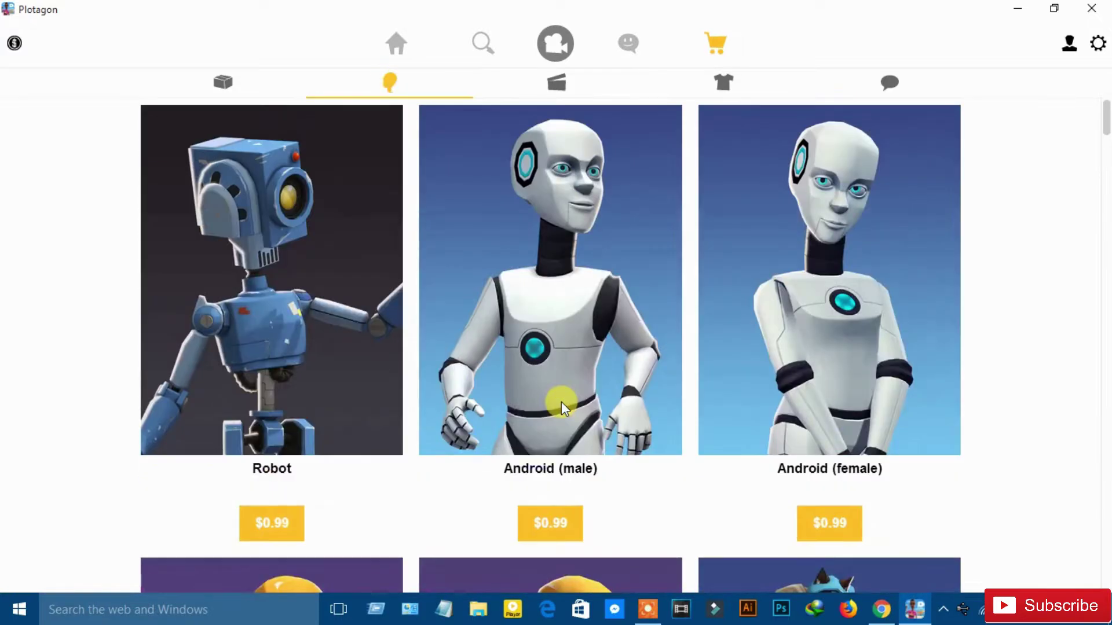
scroll(565, 401, down, 20)
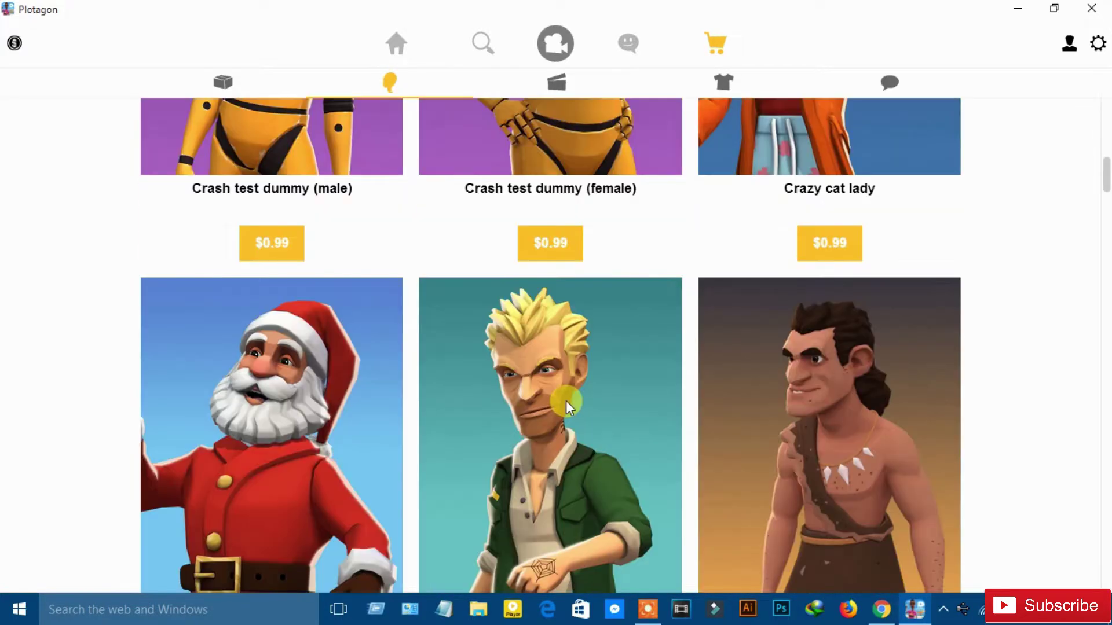
scroll(566, 400, down, 2)
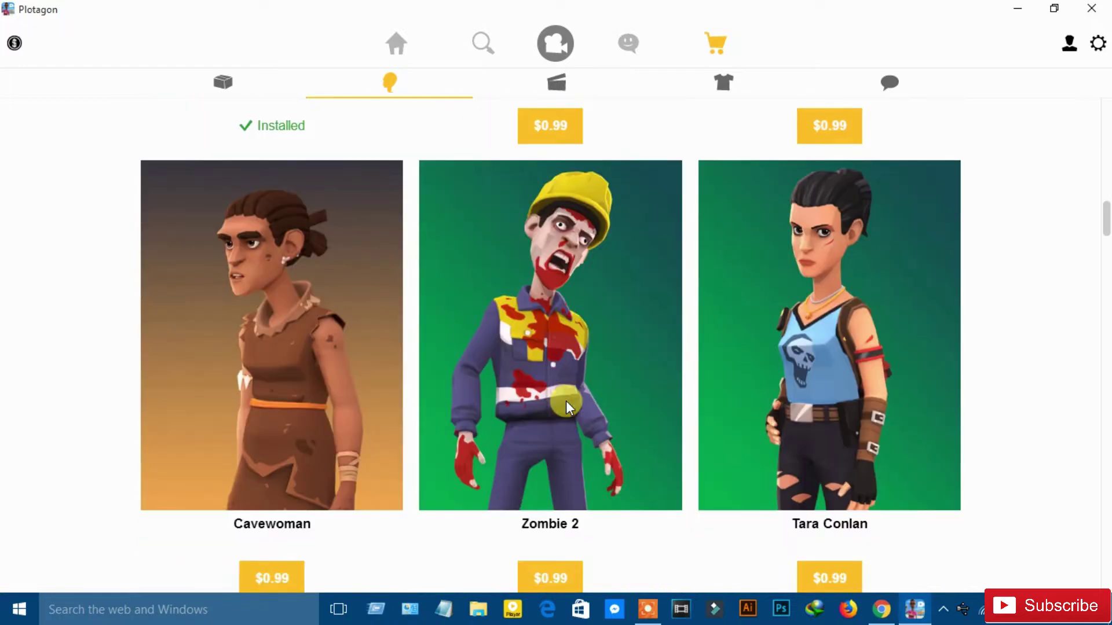
scroll(565, 400, up, 3)
scroll(565, 401, up, 4)
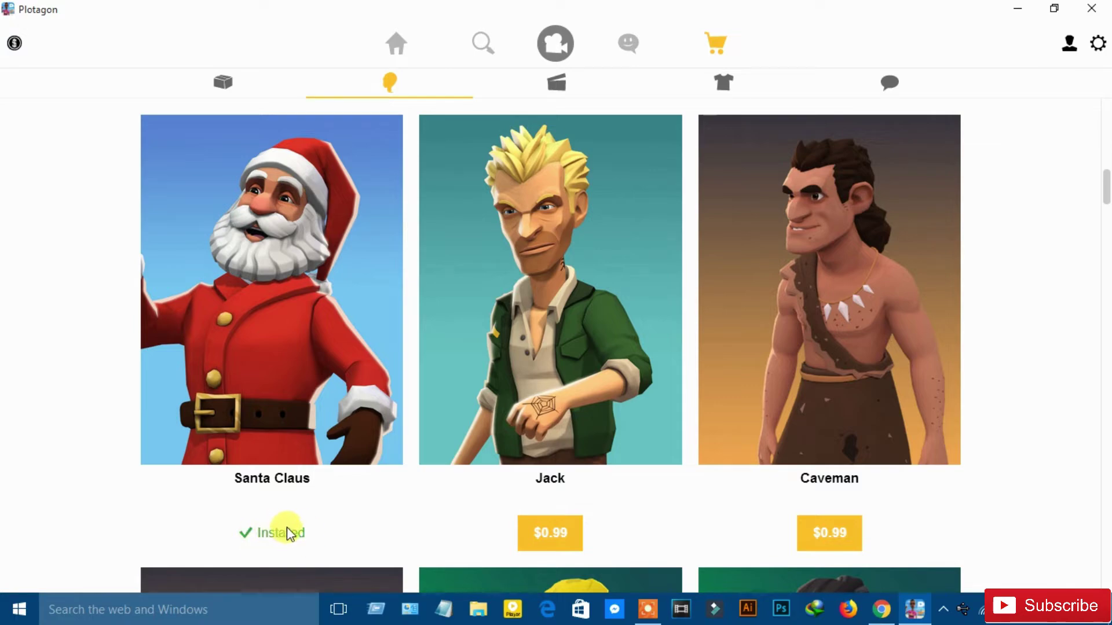
scroll(481, 473, down, 5)
scroll(481, 474, down, 20)
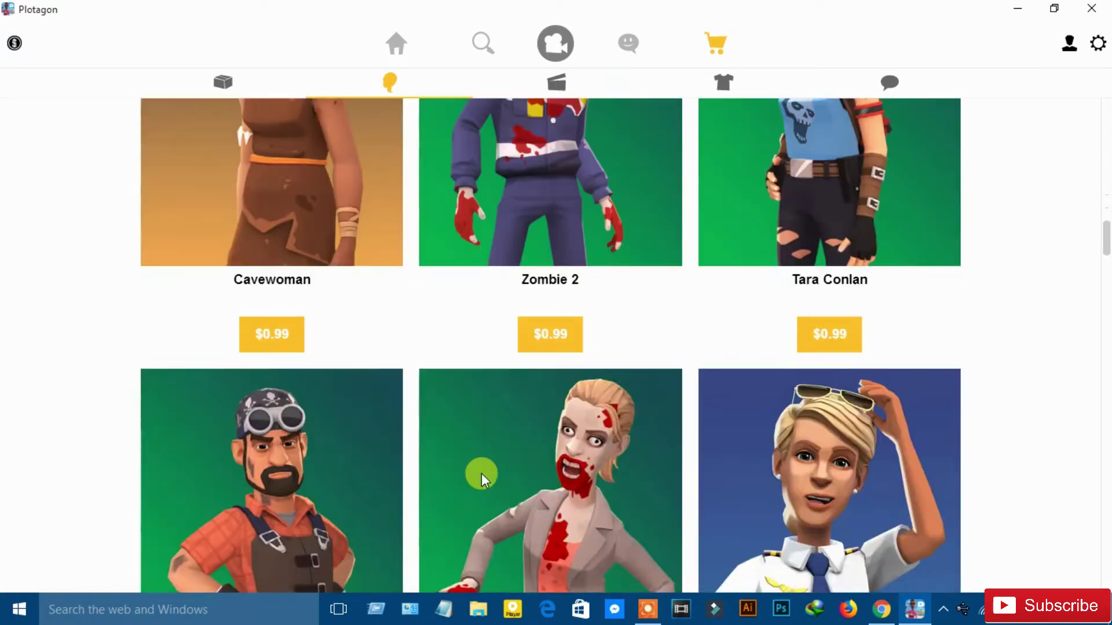
scroll(481, 474, down, 20)
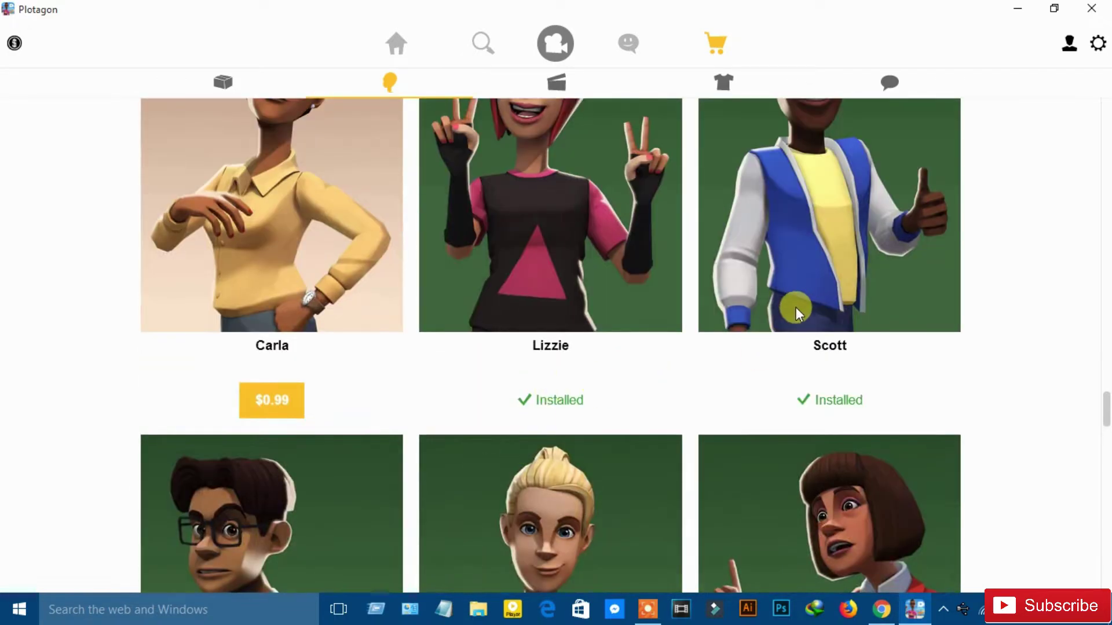
scroll(785, 489, down, 4)
scroll(492, 463, down, 10)
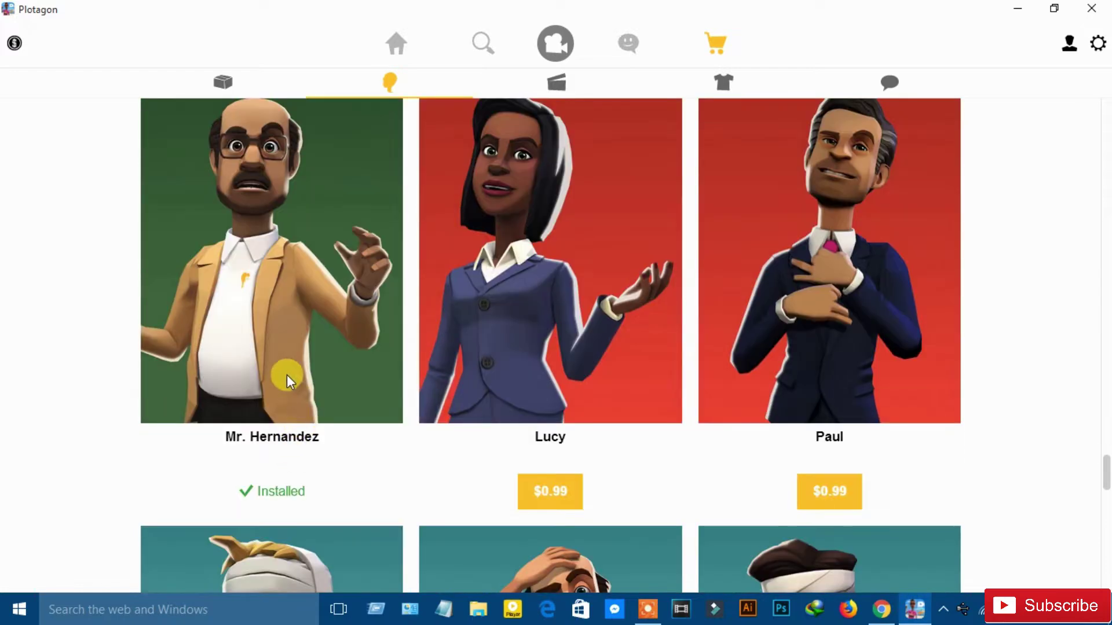
scroll(930, 355, down, 4)
scroll(933, 350, down, 12)
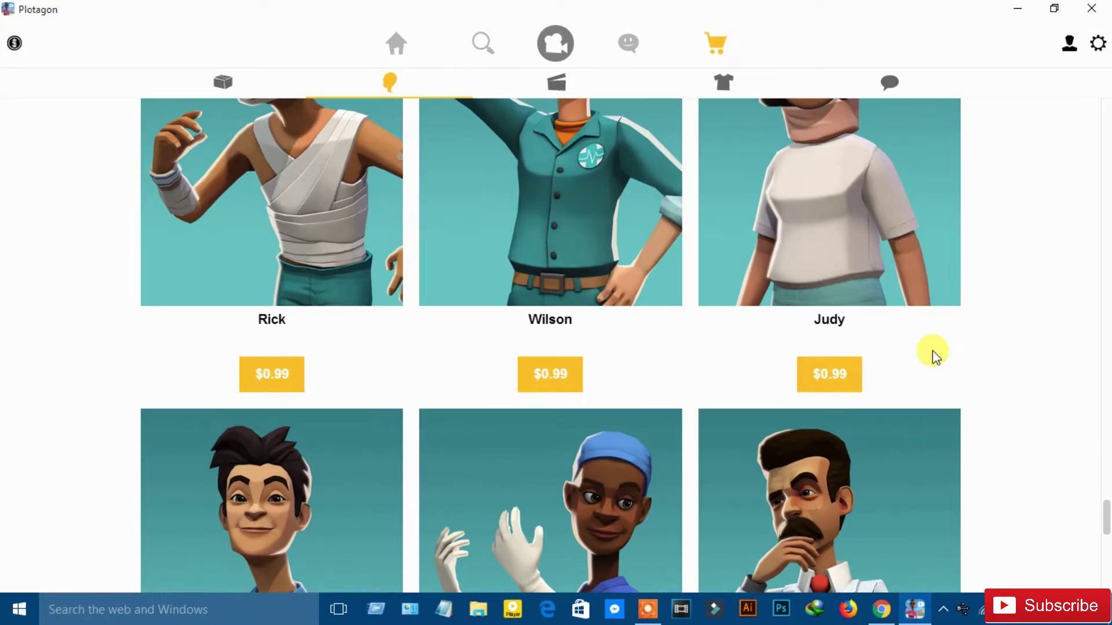
scroll(933, 350, down, 3)
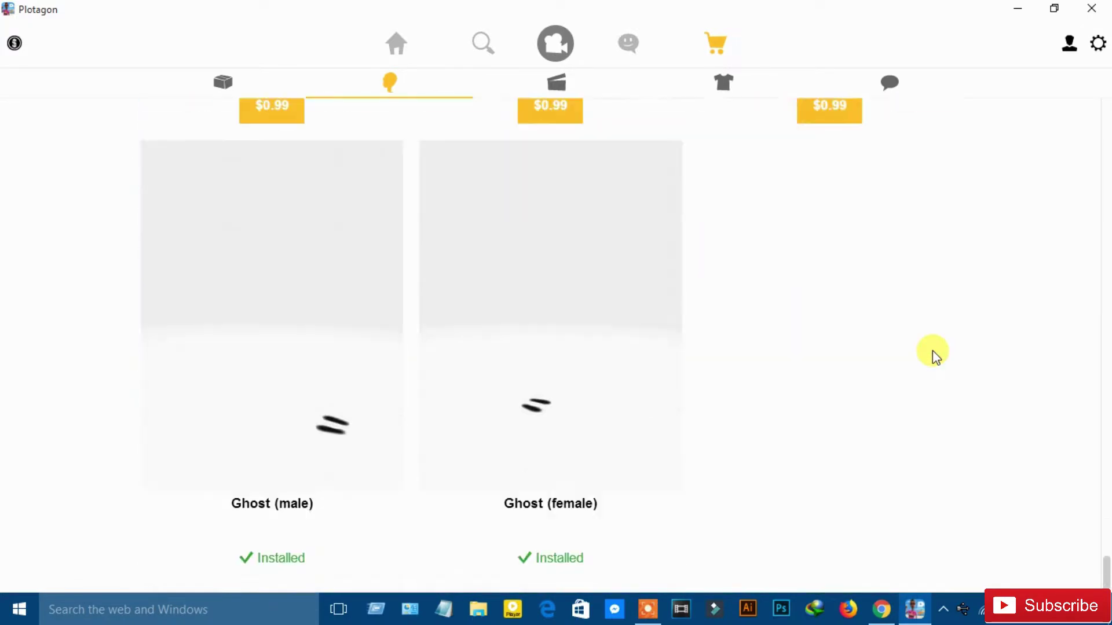
scroll(867, 363, up, 7)
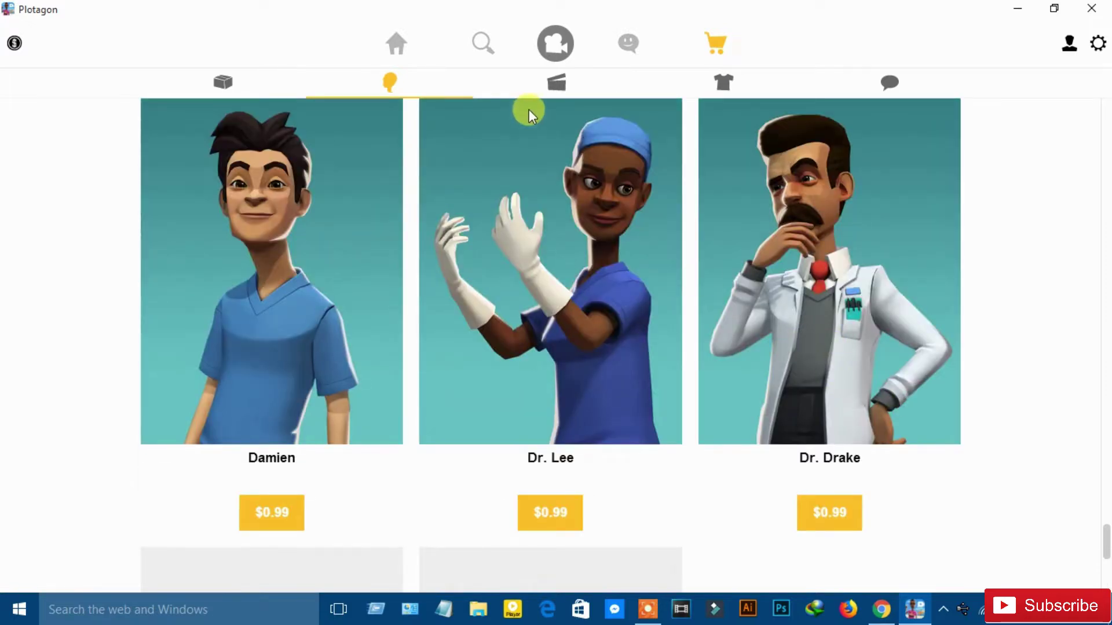
Examine the store's scene catalogue for installed and paid locations, including the computer and green screen scenes.
click(566, 82)
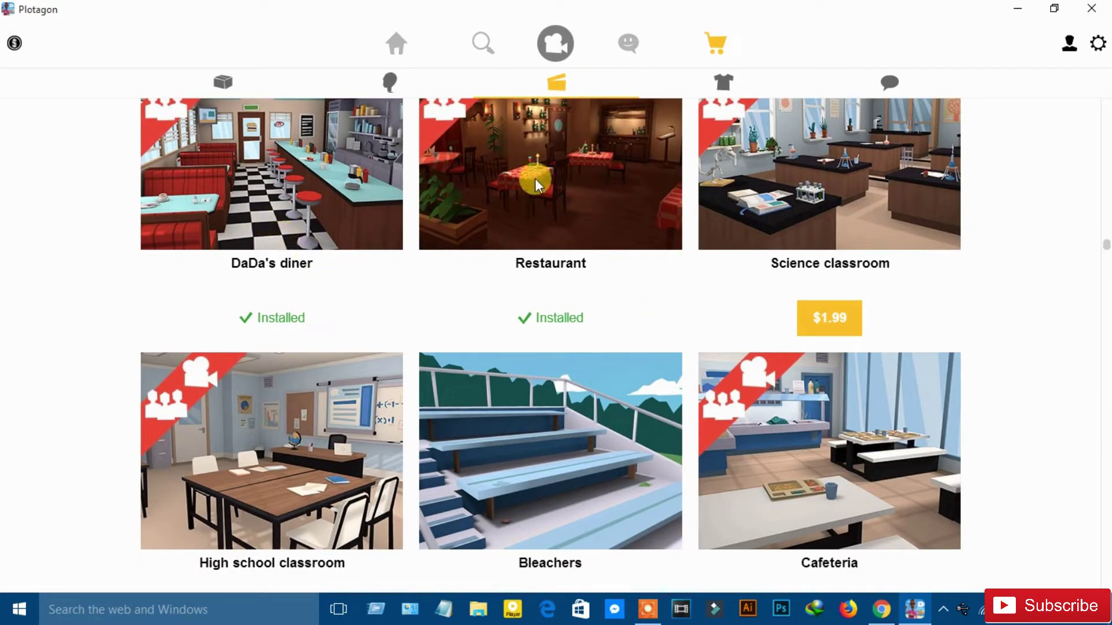
scroll(617, 359, down, 15)
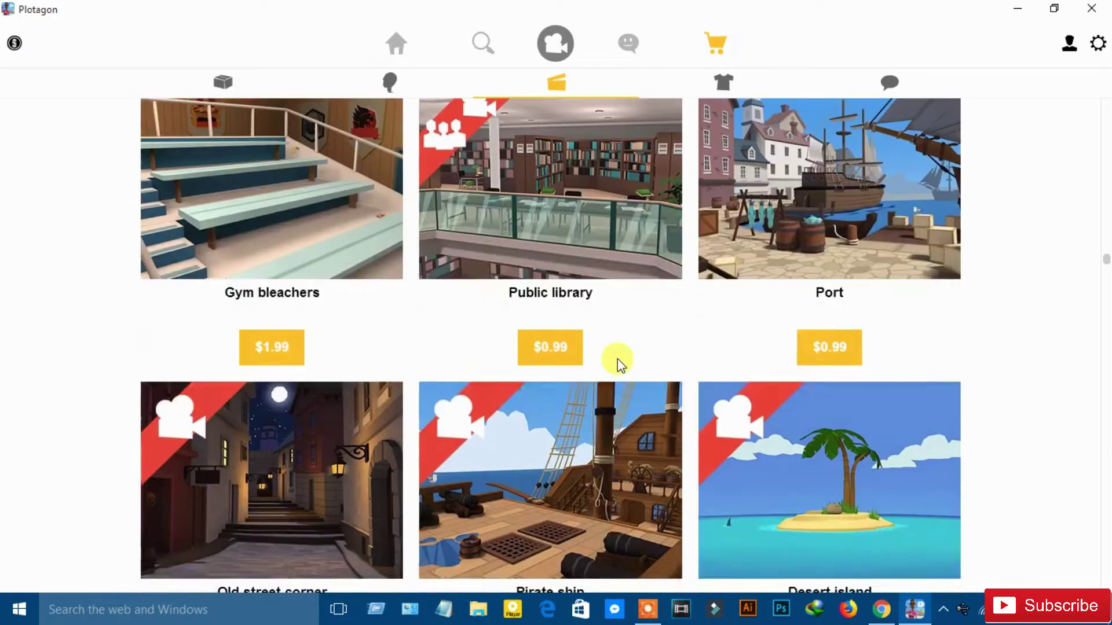
scroll(617, 364, down, 20)
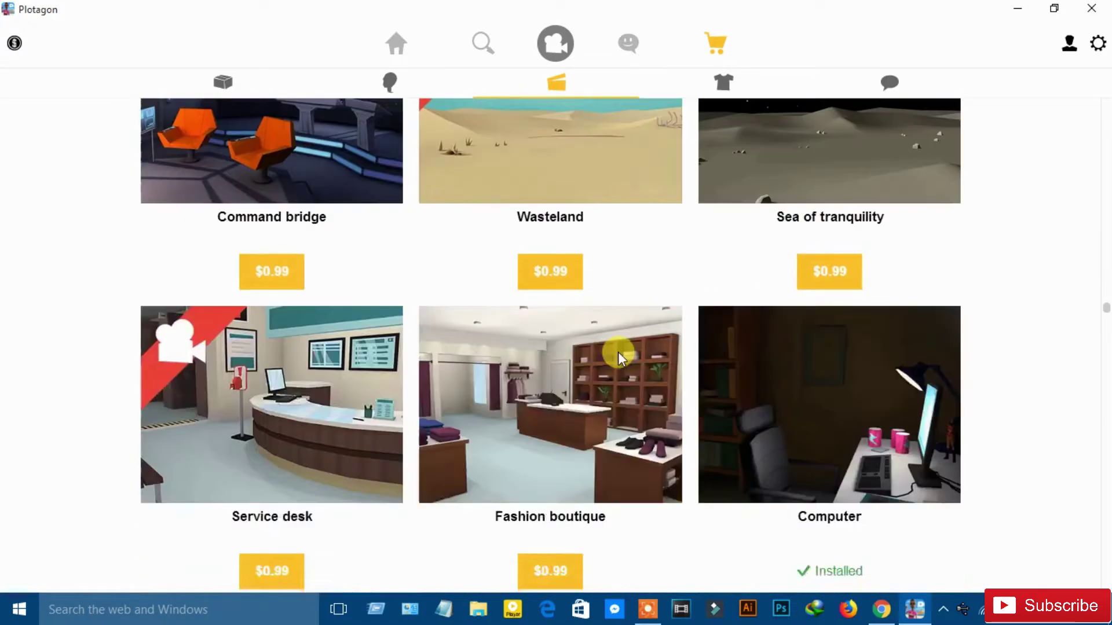
scroll(617, 352, down, 3)
scroll(704, 290, up, 5)
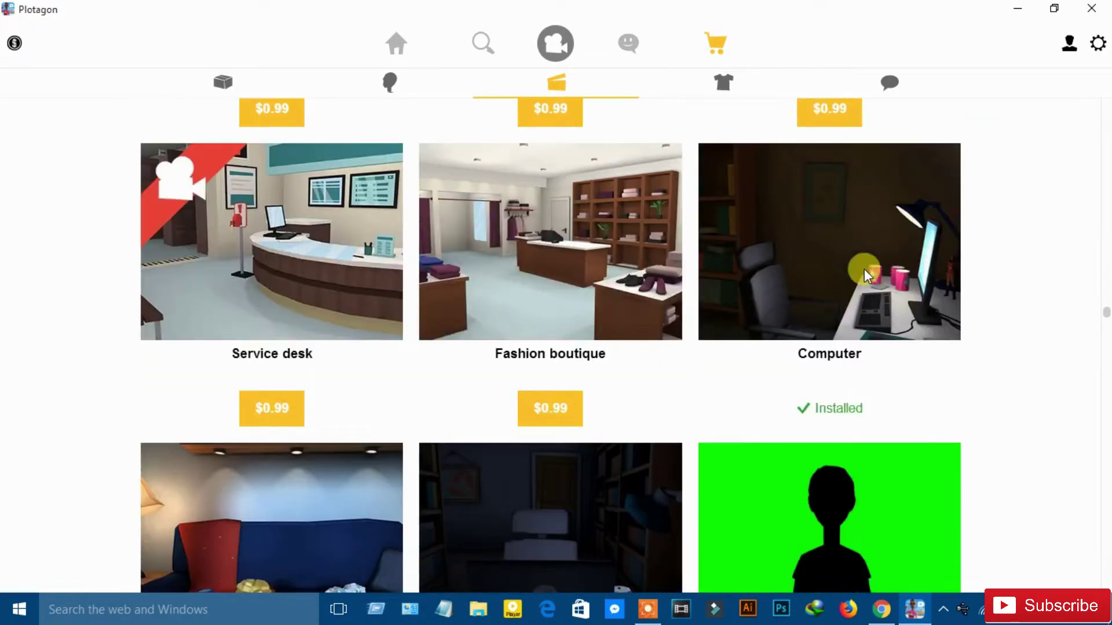
scroll(901, 276, down, 4)
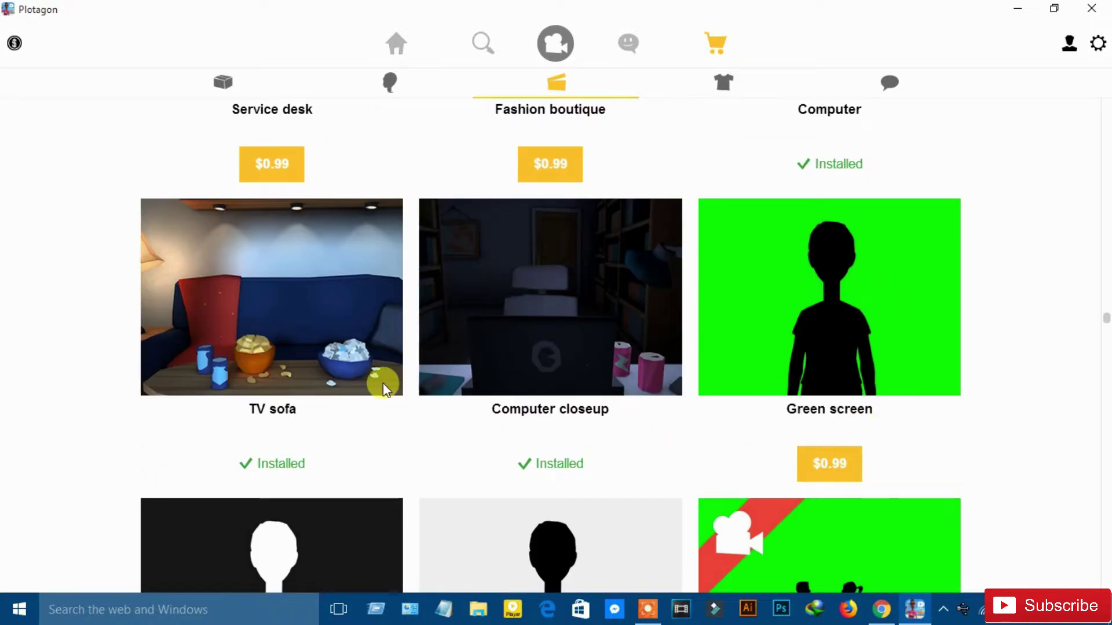
scroll(693, 437, down, 5)
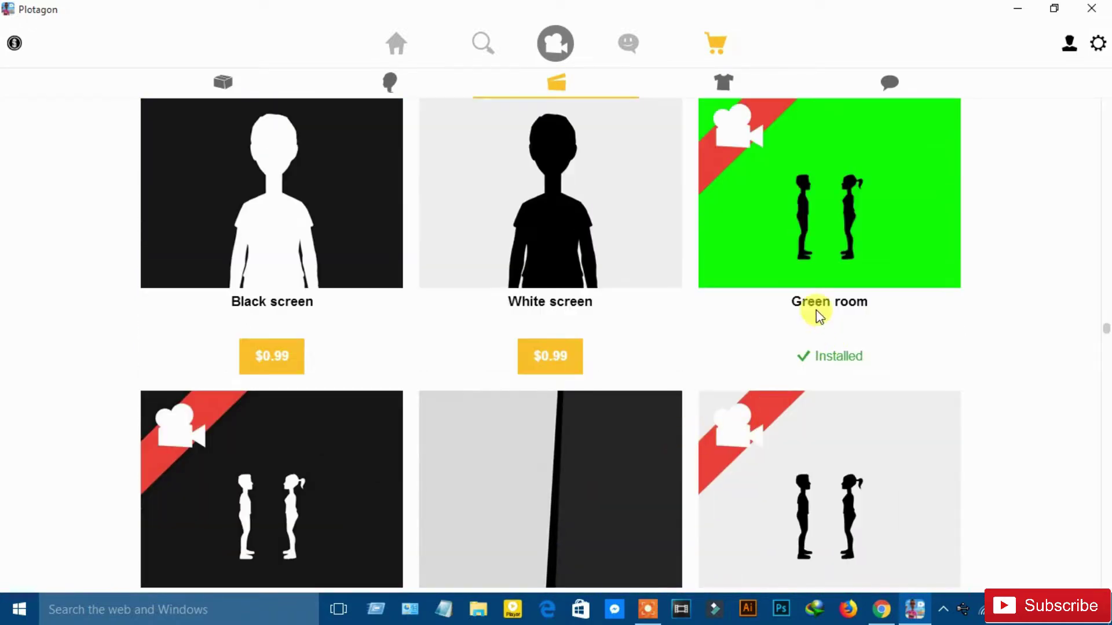
Look through the rest of the store's scene catalogue, from the green room to the street, bus stop and Valentine's scenes.
scroll(832, 360, down, 7)
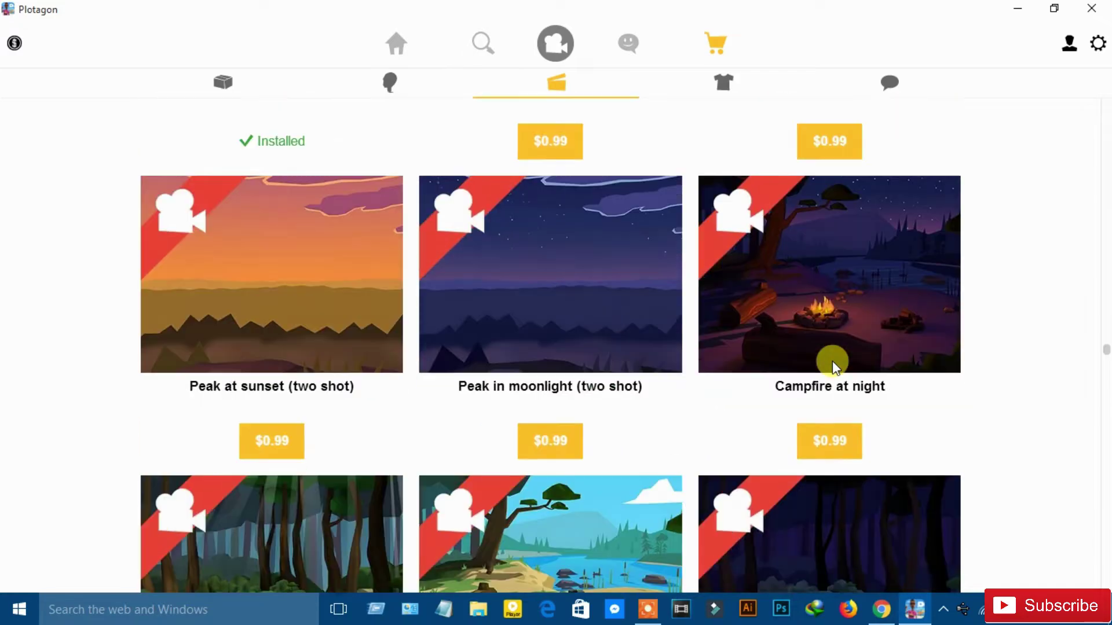
scroll(832, 360, down, 16)
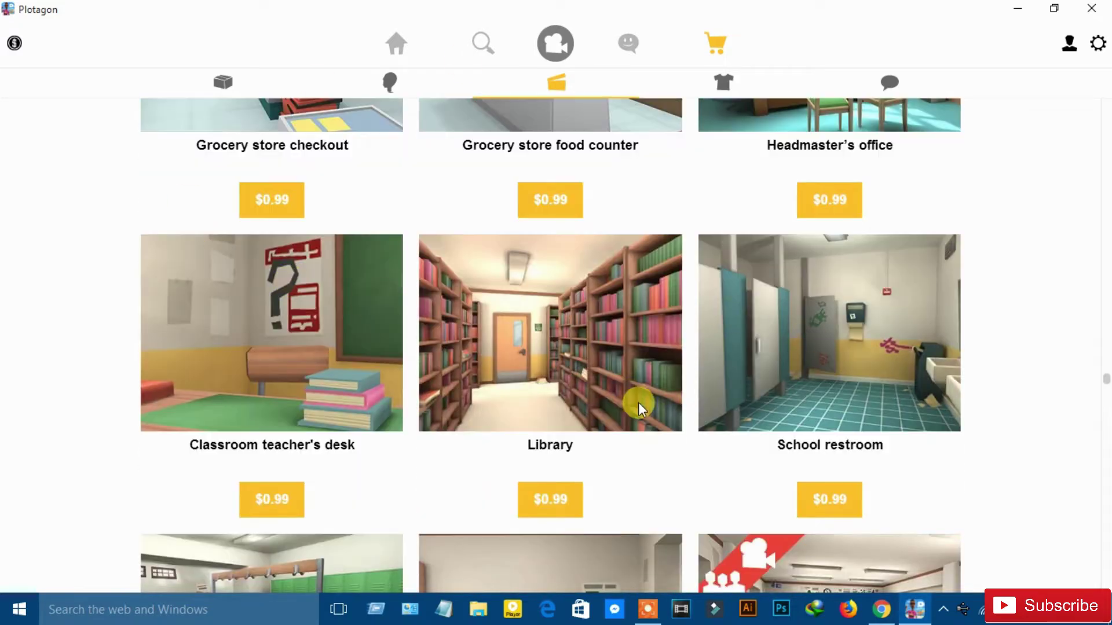
scroll(643, 406, down, 7)
scroll(645, 407, down, 10)
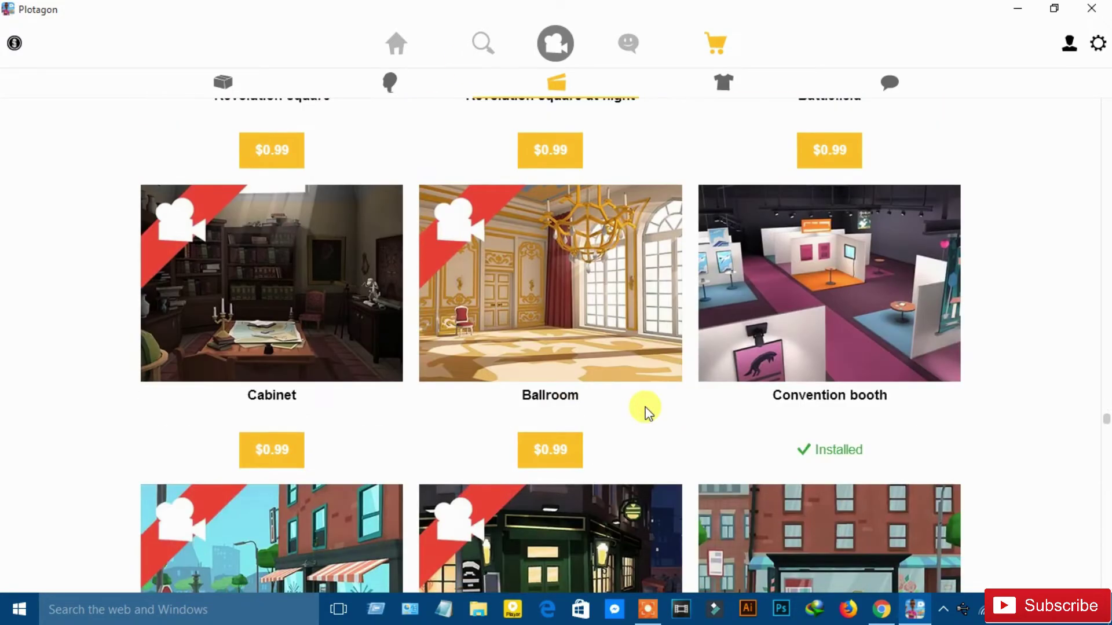
scroll(645, 407, down, 10)
scroll(643, 403, up, 4)
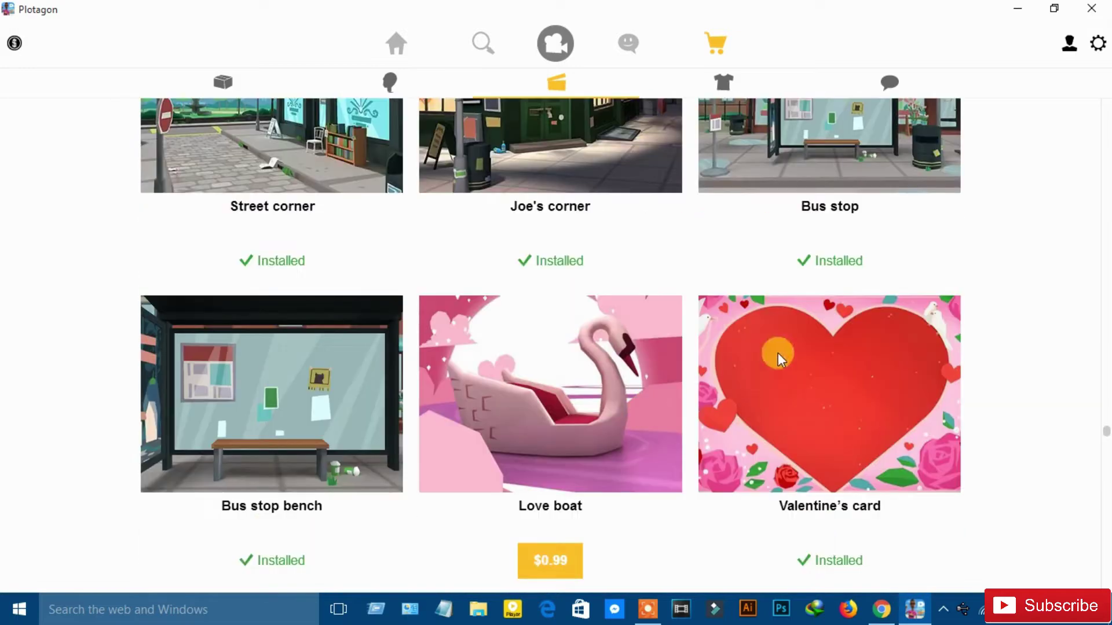
scroll(675, 161, up, 3)
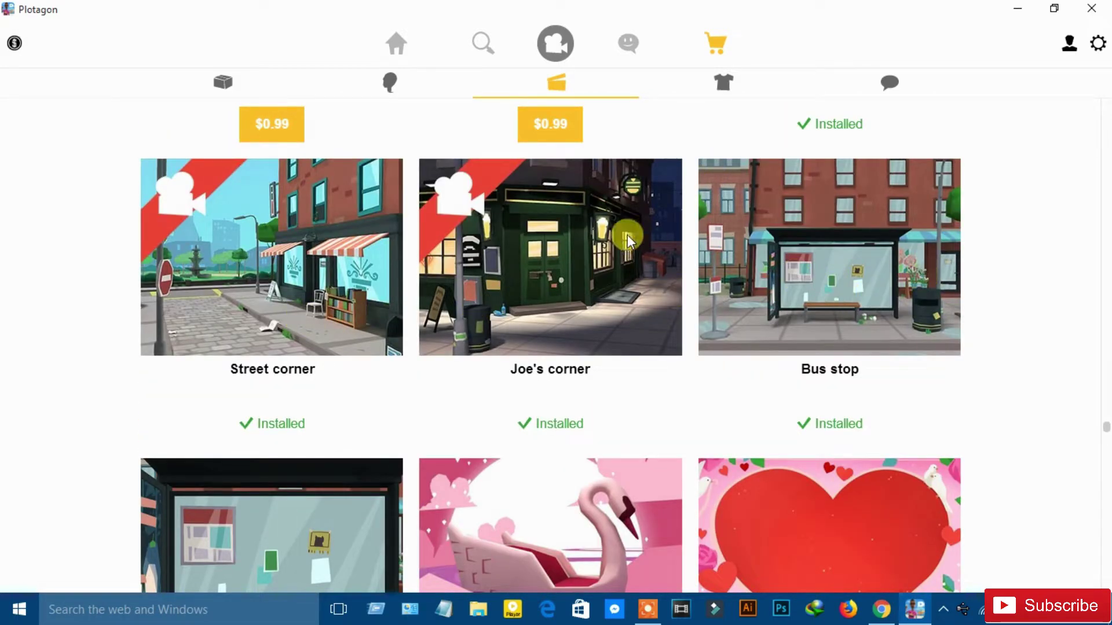
Look through the store's clothing sets and their prices, and open the catalogue of digital voices.
click(729, 85)
scroll(668, 334, down, 3)
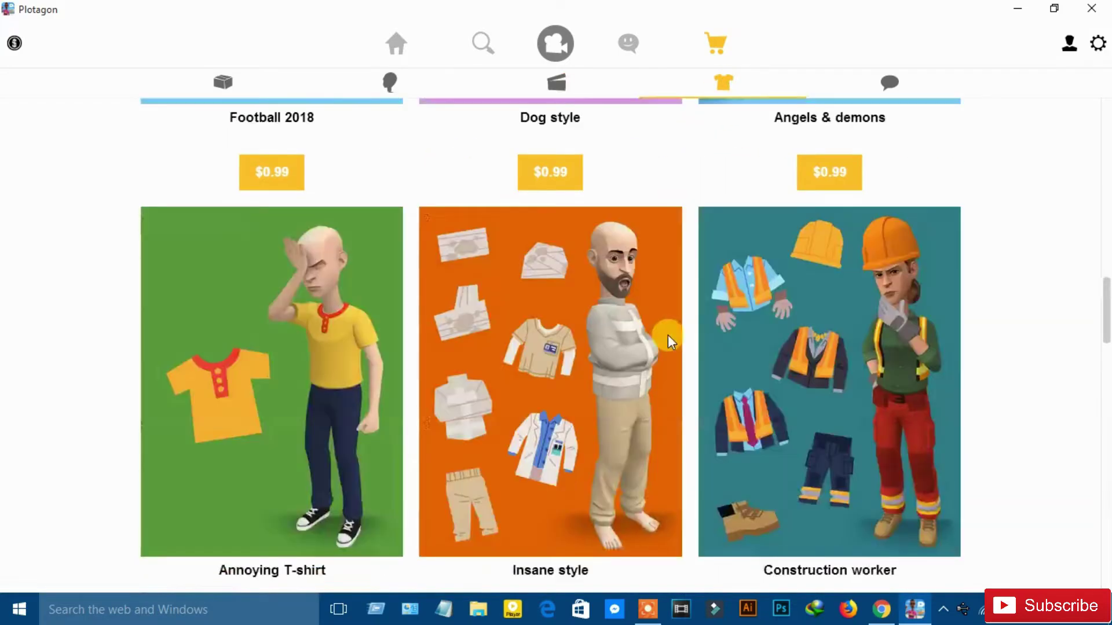
scroll(669, 335, down, 7)
scroll(668, 334, down, 8)
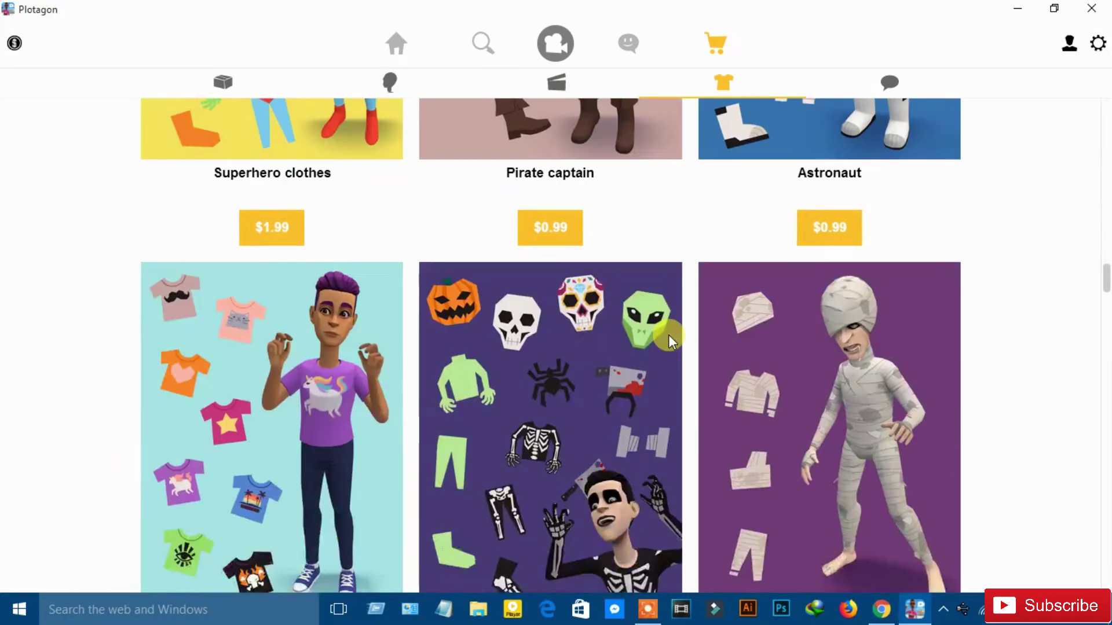
scroll(669, 335, up, 8)
scroll(670, 337, up, 15)
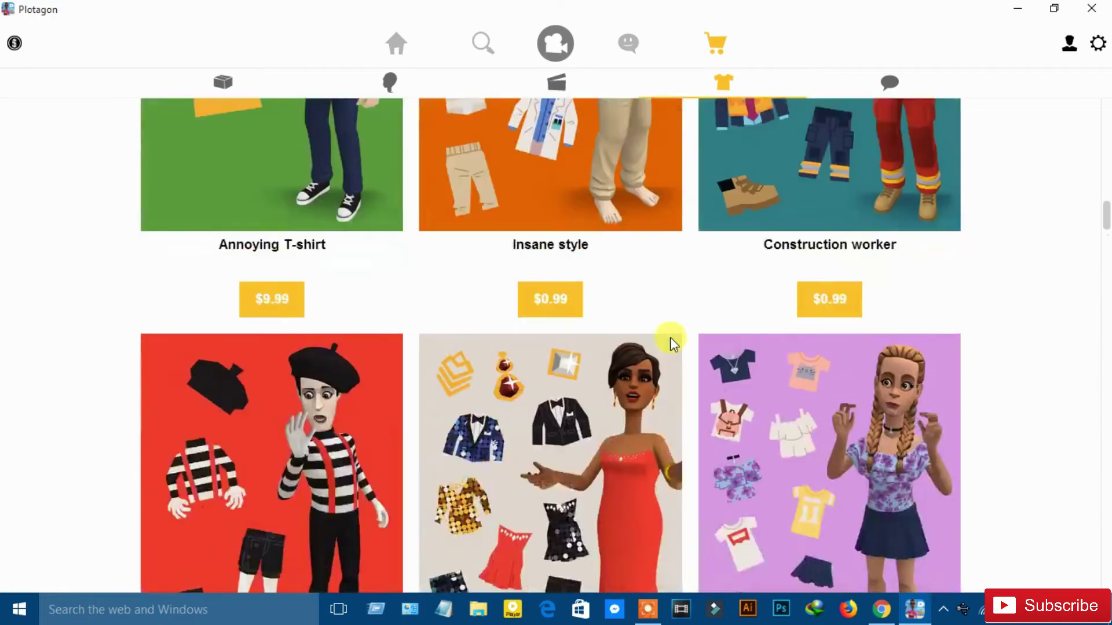
scroll(669, 337, down, 3)
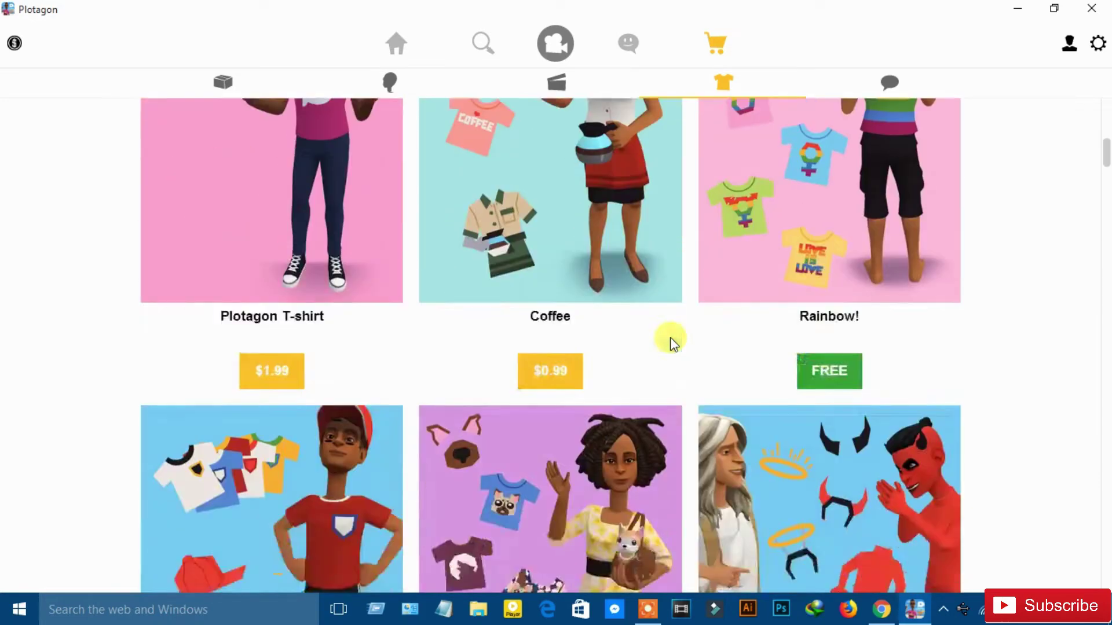
click(889, 82)
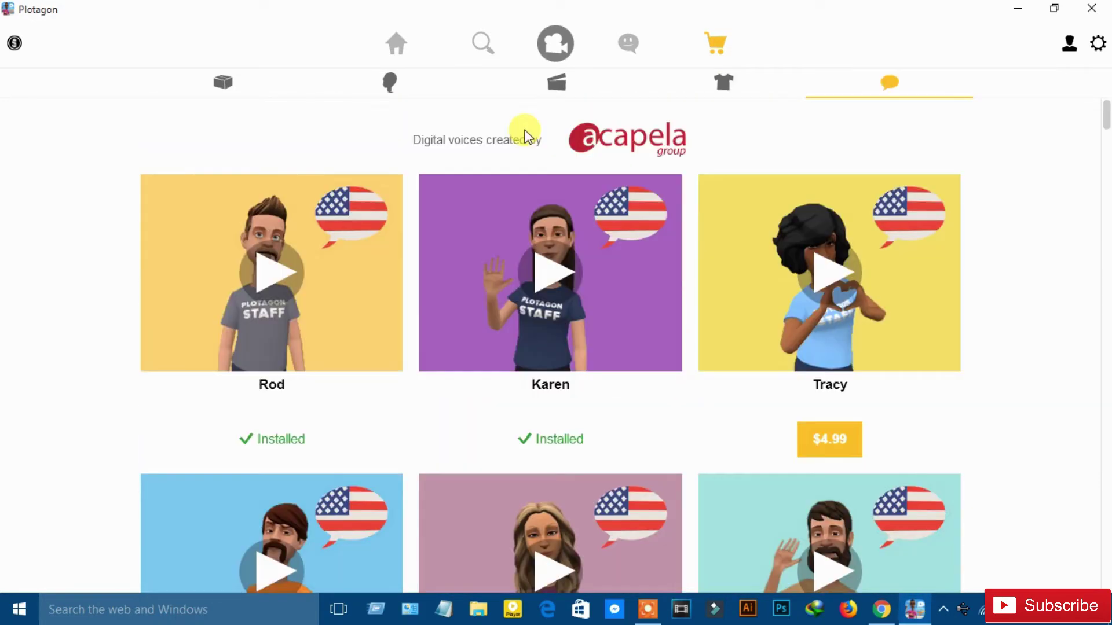
Start creating a new character from the own characters collection and make it male.
click(554, 42)
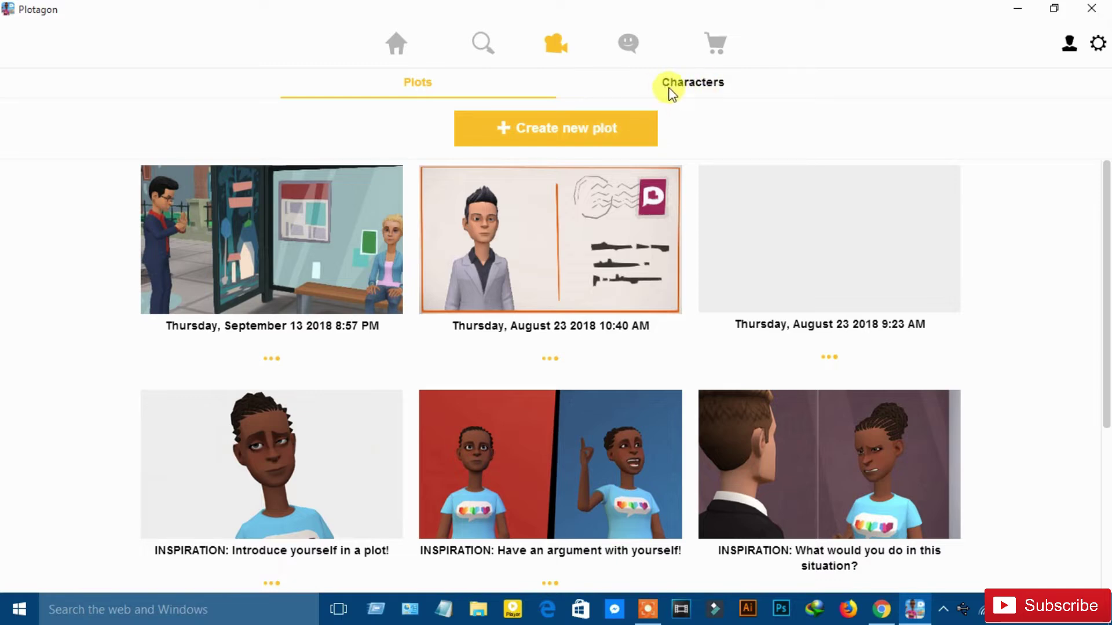
click(693, 84)
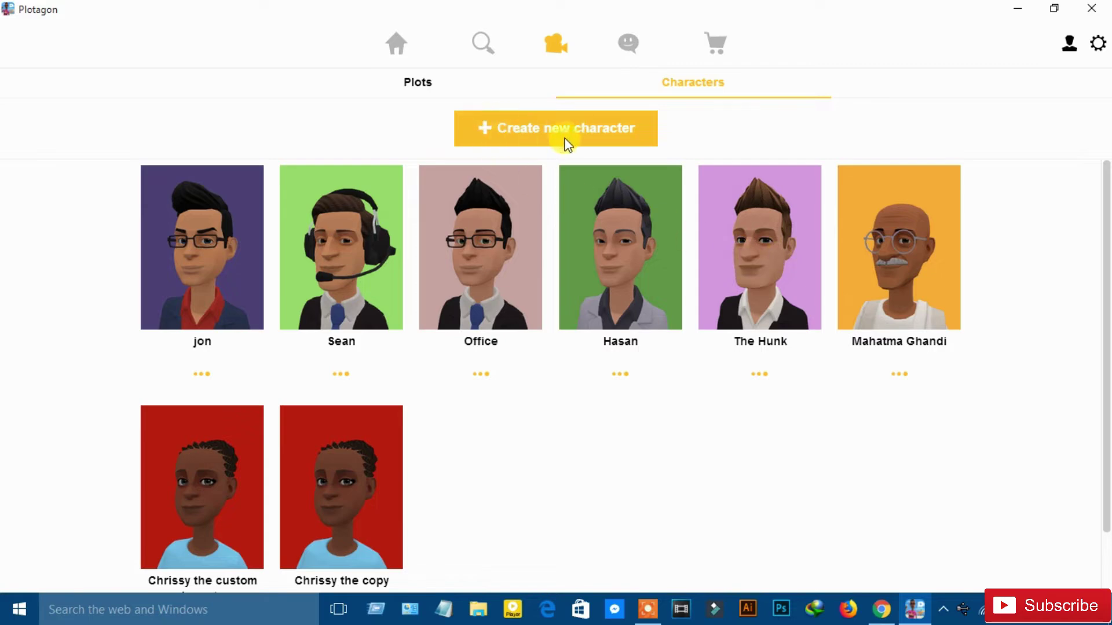
click(583, 137)
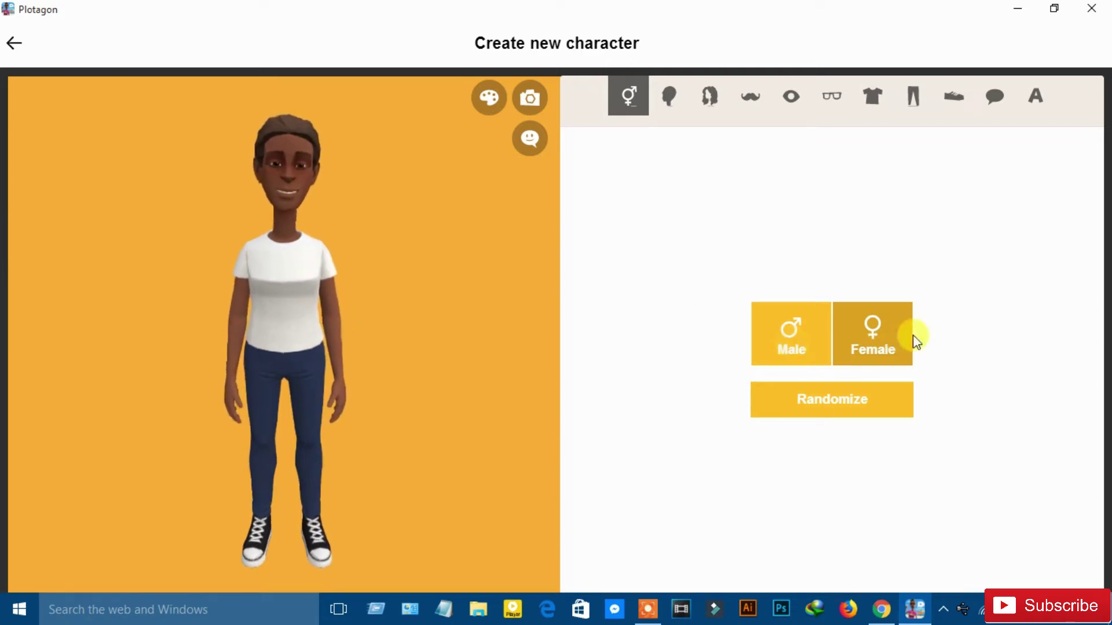
click(774, 342)
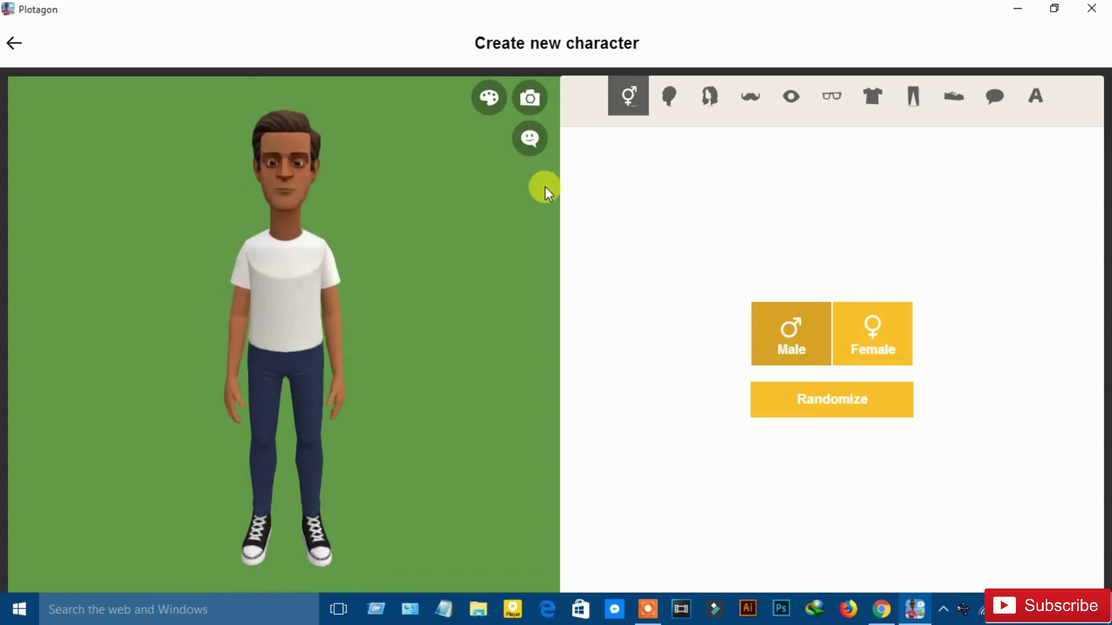
Try several head shapes on the character and choose the first one, with the angular pointed chin.
click(669, 96)
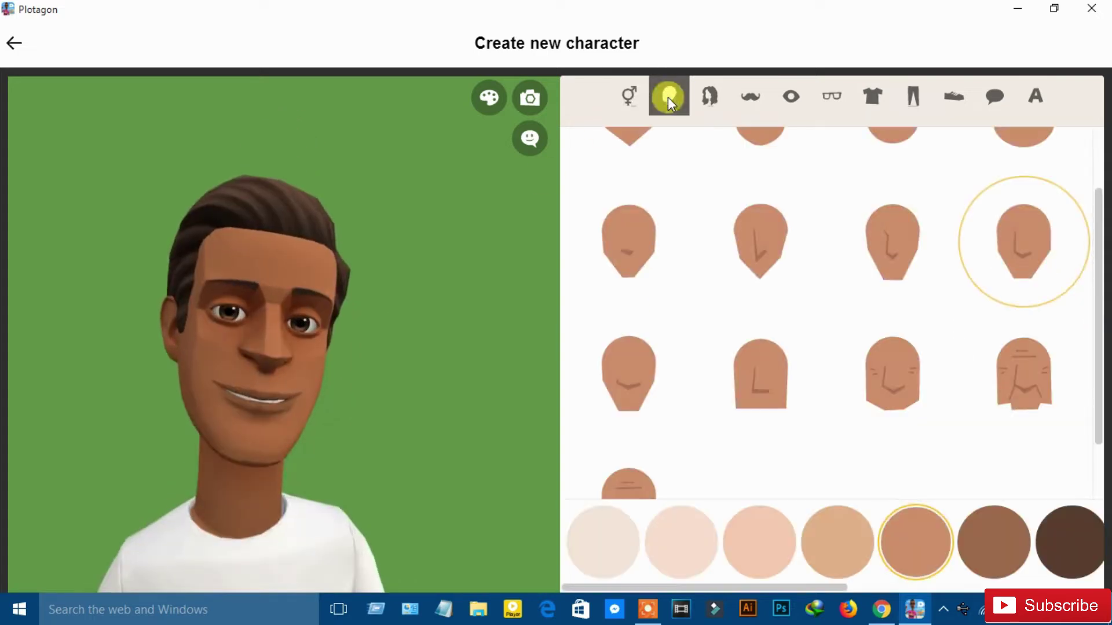
scroll(892, 362, up, 2)
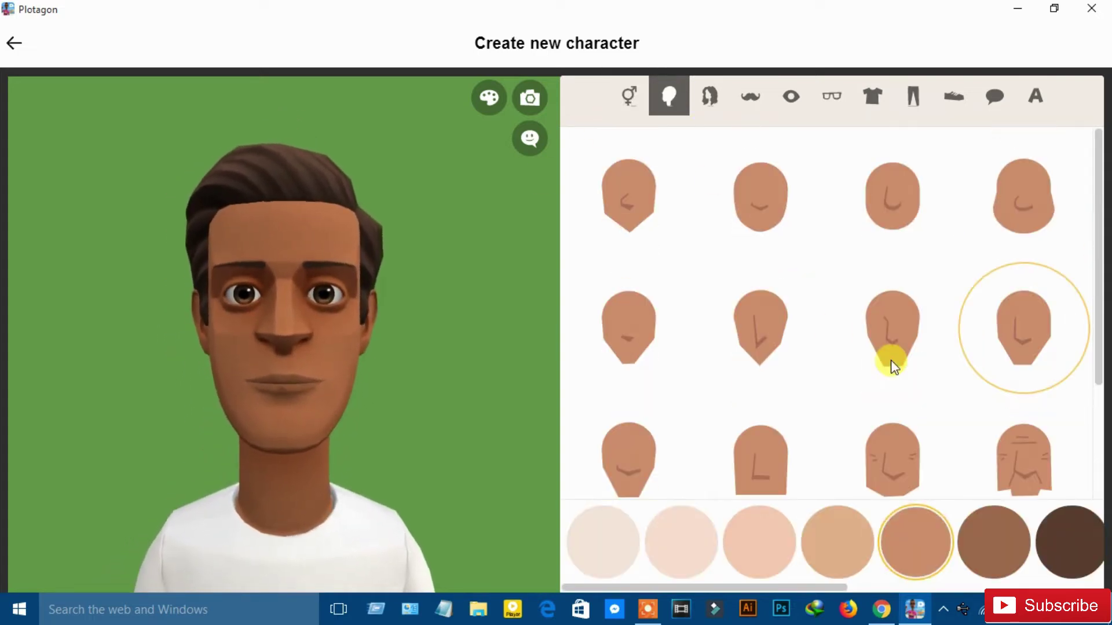
click(638, 211)
click(737, 216)
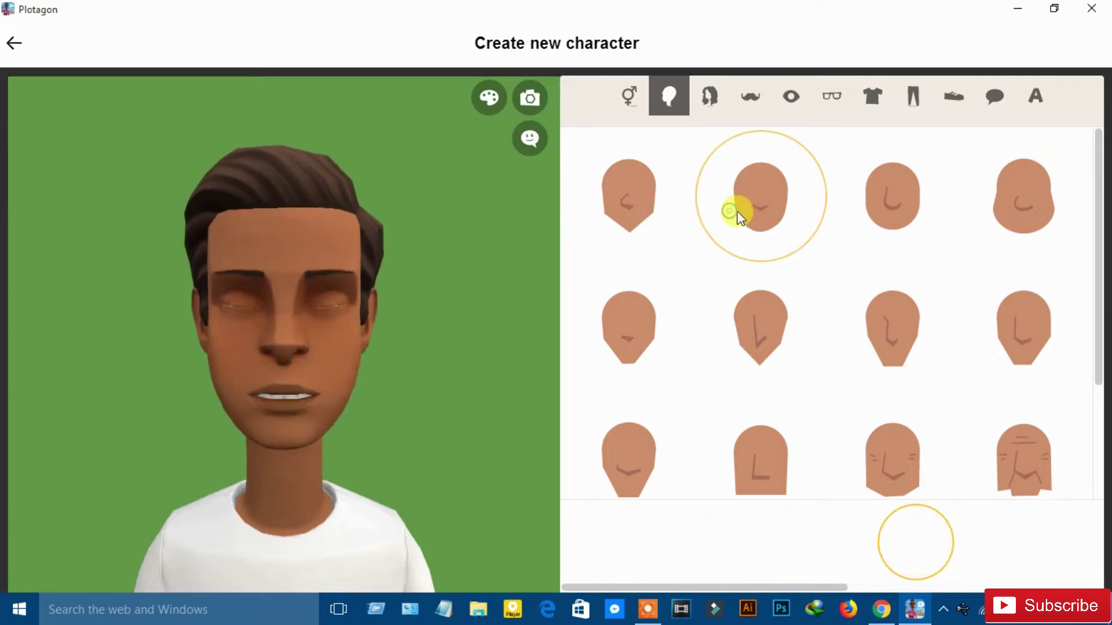
click(866, 212)
click(1020, 207)
click(646, 213)
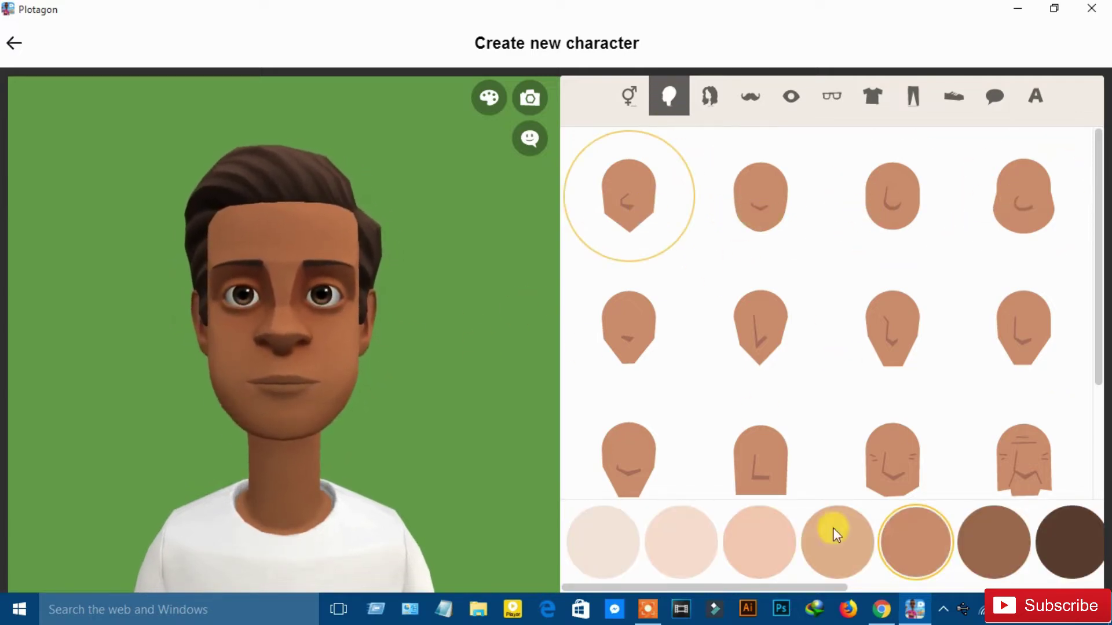
Compare dark and light skin tones and set the character's skin to the light tan tone.
click(1063, 540)
click(762, 544)
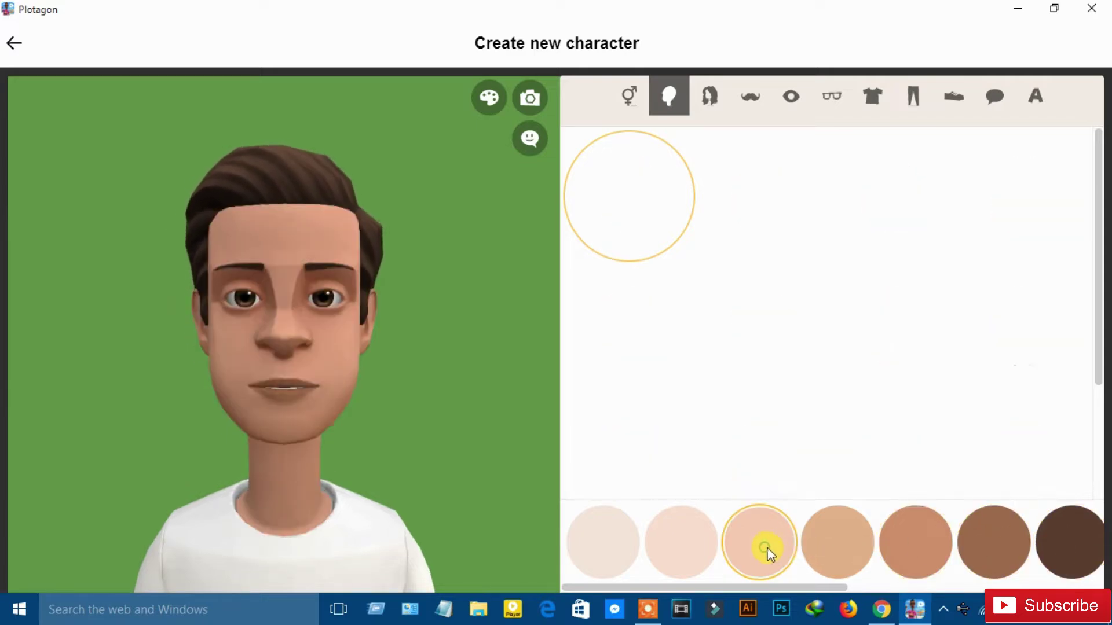
click(829, 543)
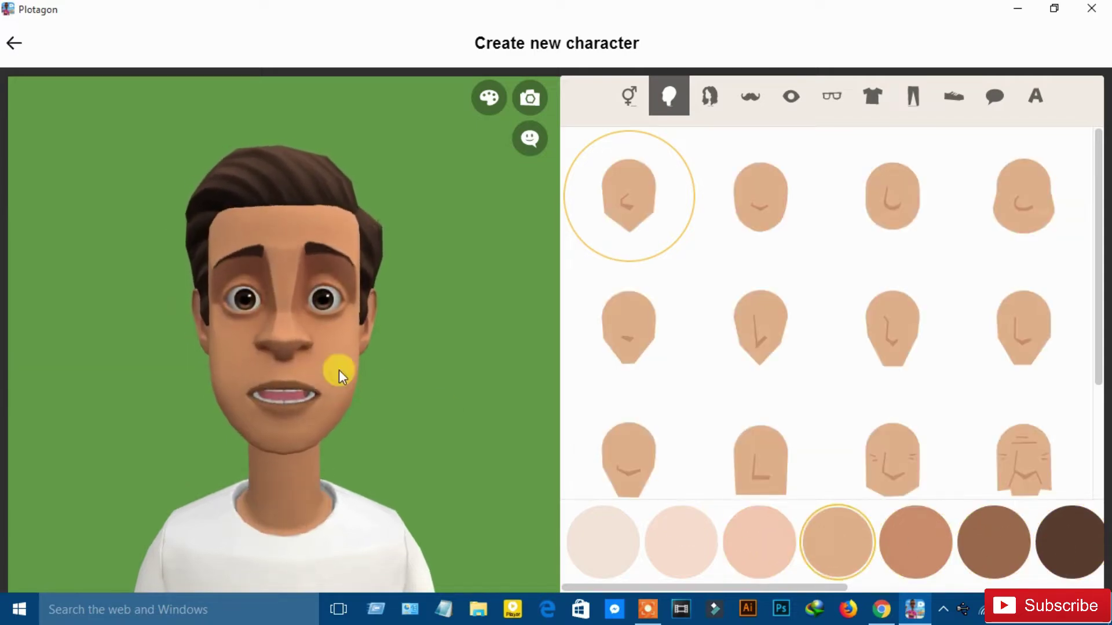
Browse and try different hairstyles on the character, and choose the short swept-back one.
click(710, 97)
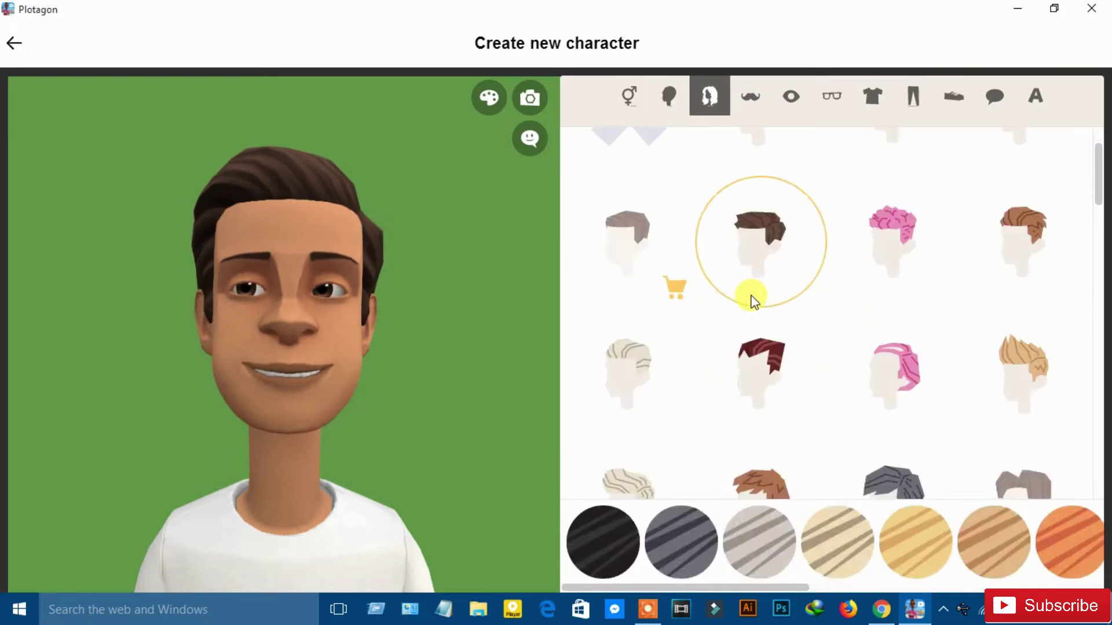
scroll(770, 359, up, 2)
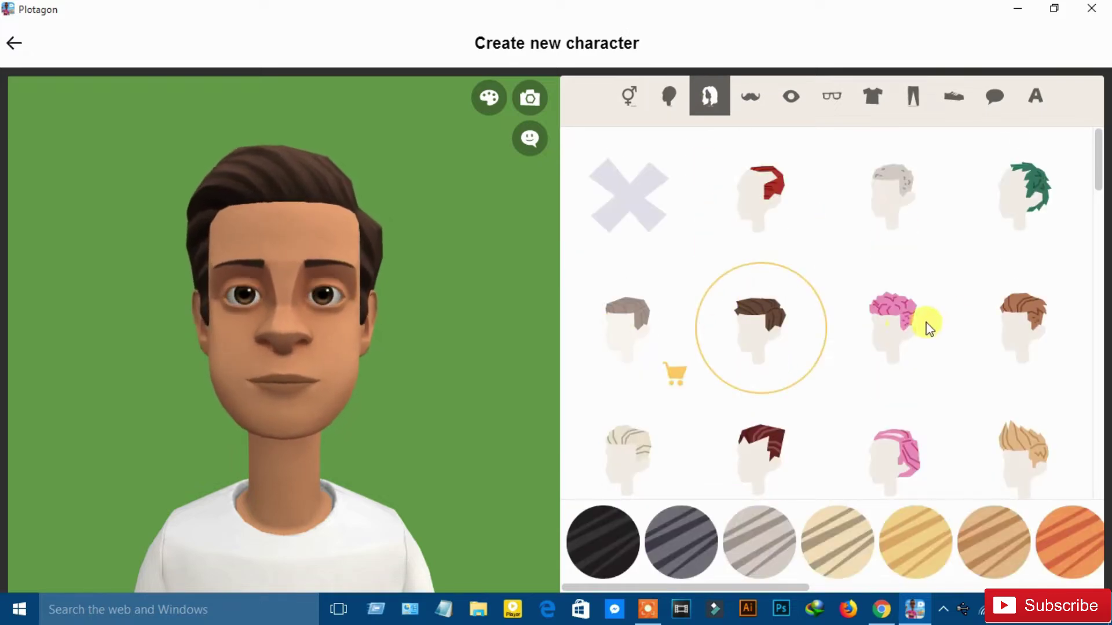
scroll(1030, 248, down, 5)
scroll(665, 307, down, 1)
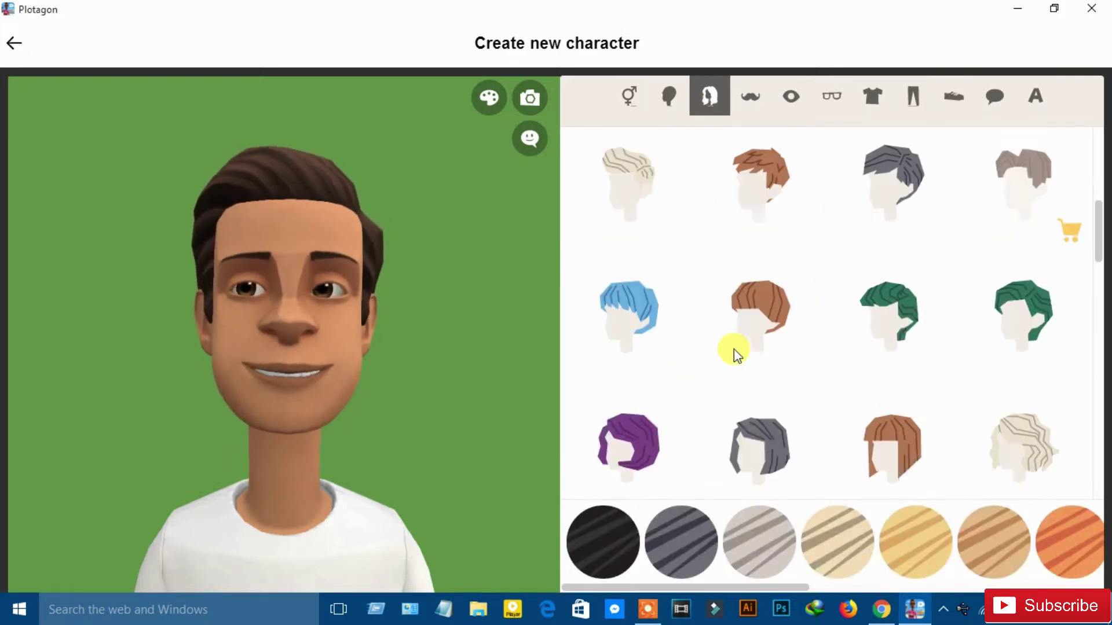
scroll(863, 382, up, 1)
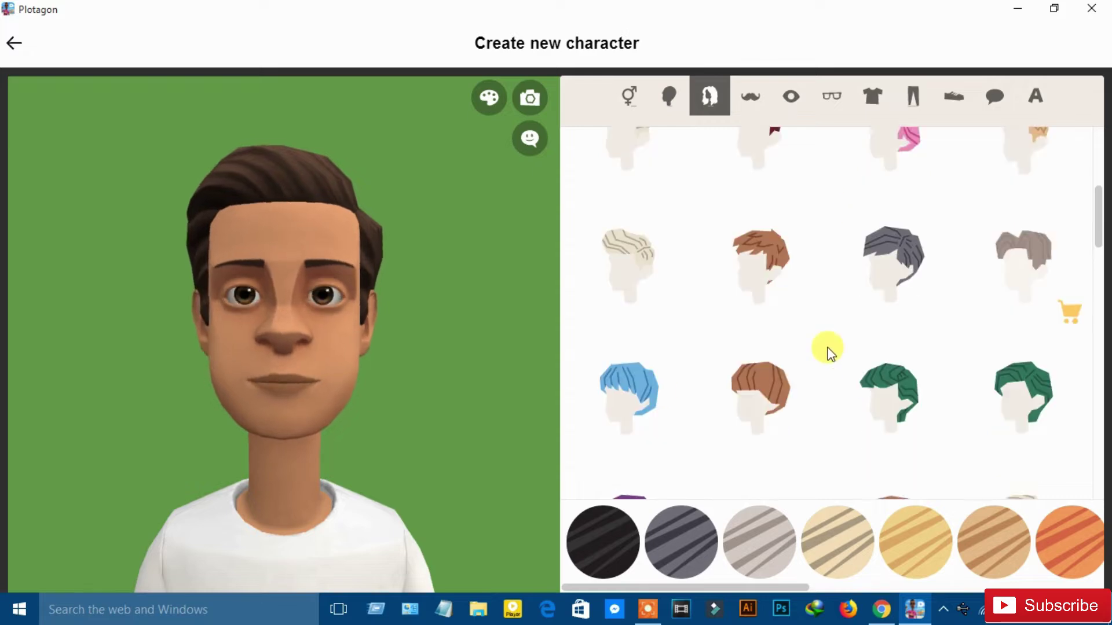
click(665, 380)
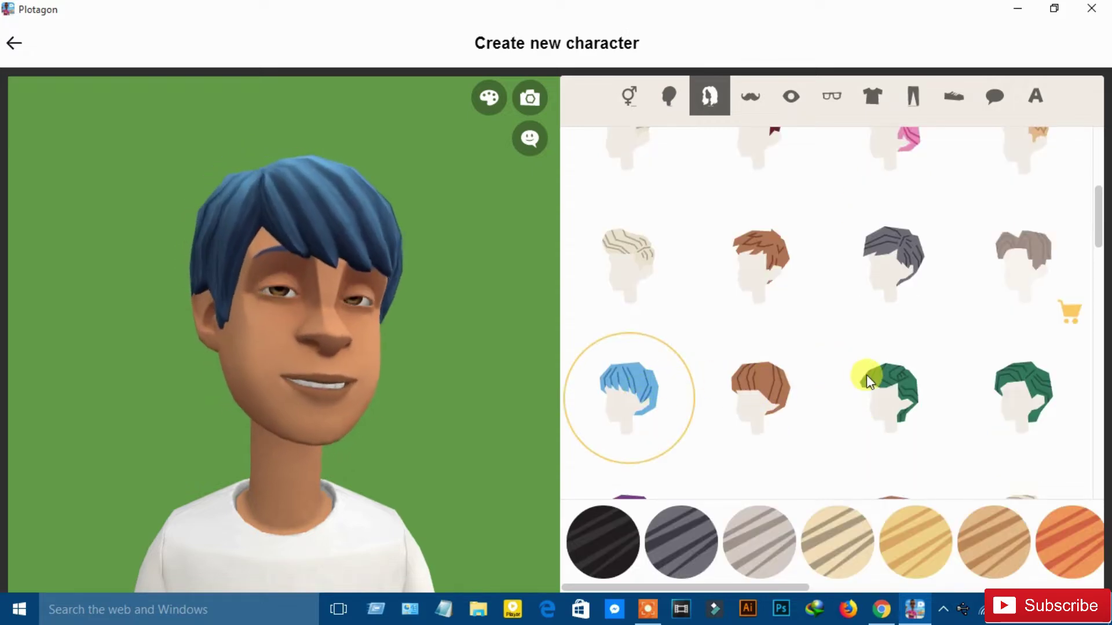
click(878, 384)
scroll(878, 385, up, 4)
click(759, 347)
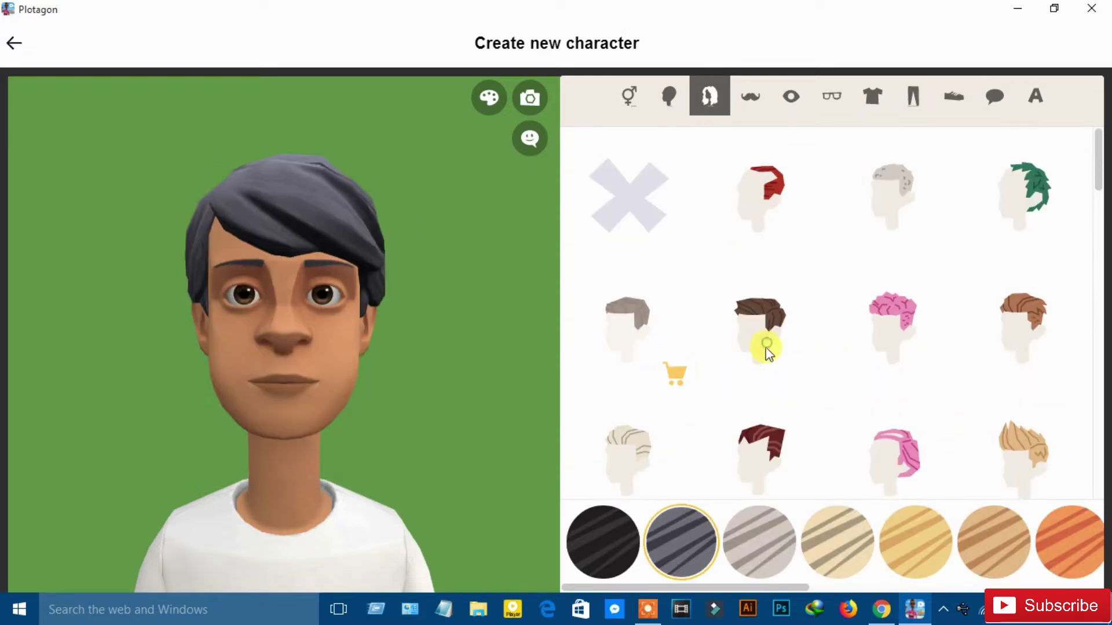
Try grey and blond hair colours and set the character's hair to dark burgundy red.
click(680, 545)
click(837, 544)
click(903, 553)
scroll(851, 586, right, 6)
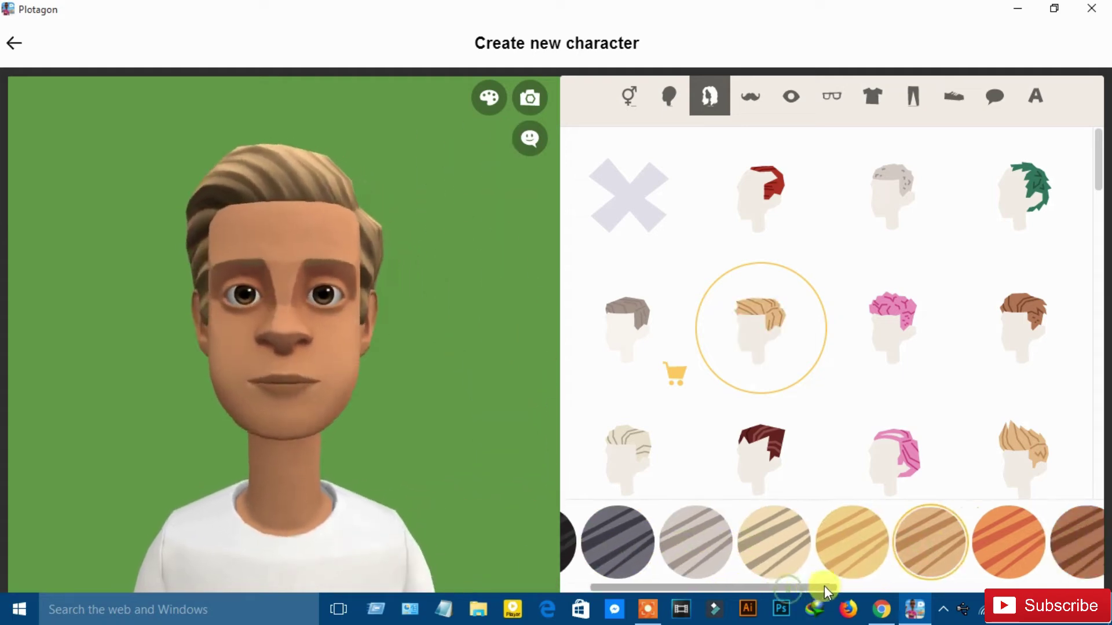
click(877, 563)
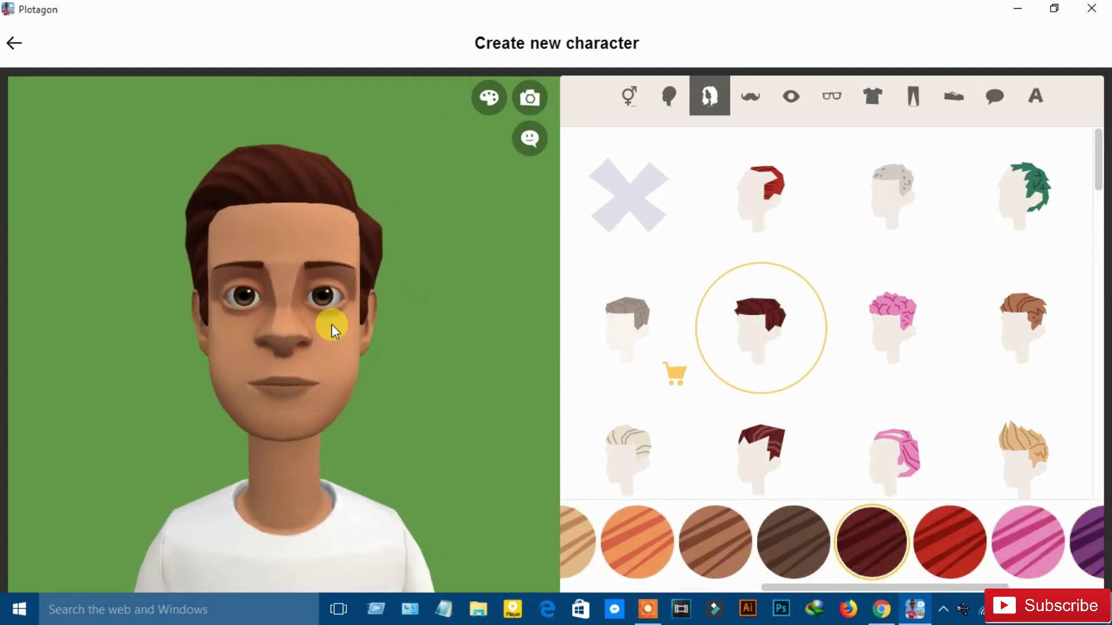
Try a full beard on the character and set the facial hair back to none.
click(751, 96)
scroll(628, 417, down, 3)
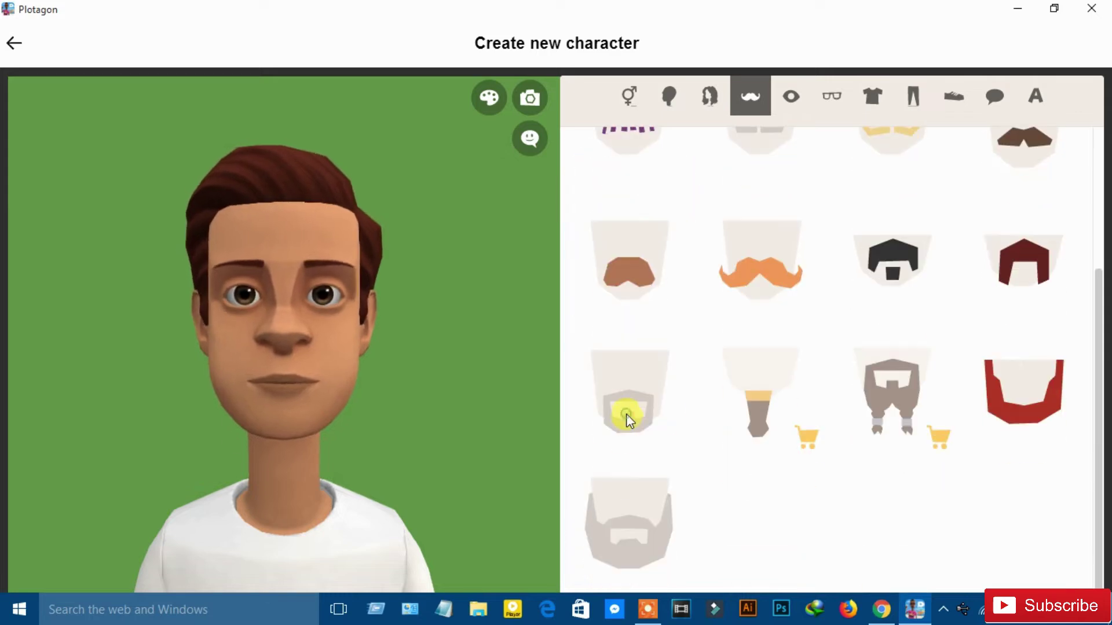
scroll(1010, 232, up, 3)
click(1010, 211)
click(602, 543)
click(628, 197)
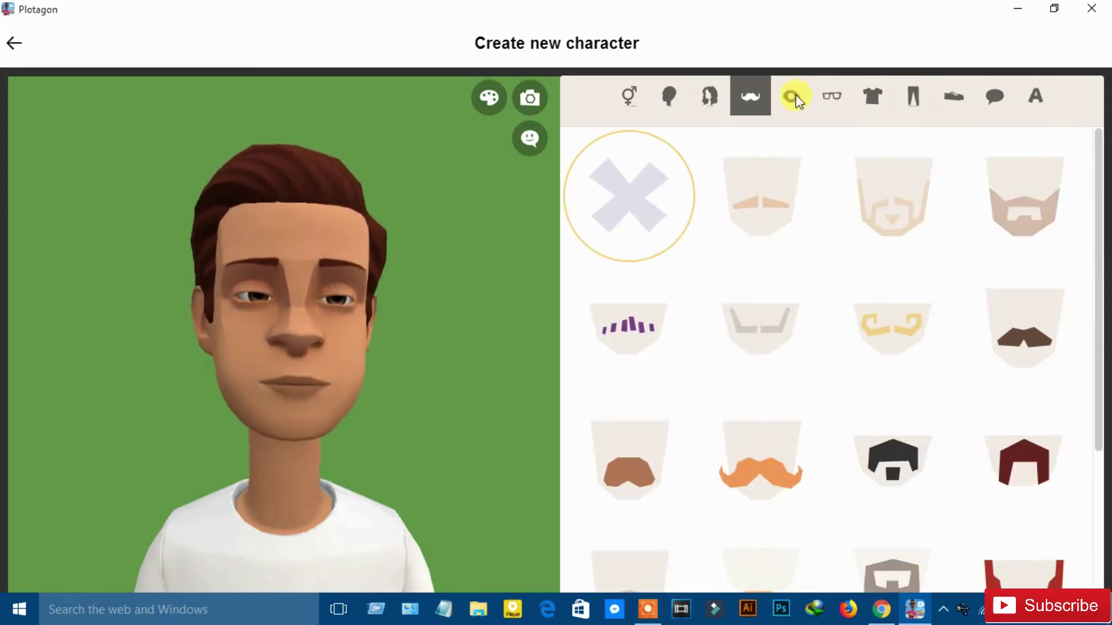
Give the character red eyes and the thin upper-lid eyeliner.
click(791, 97)
drag(650, 221, 707, 218)
click(912, 178)
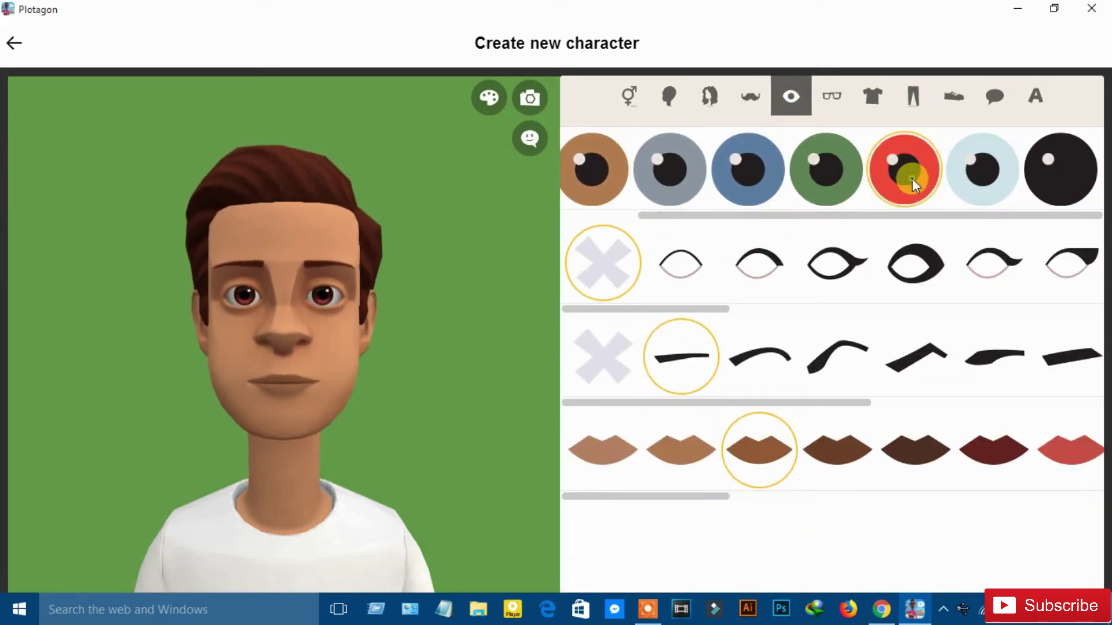
drag(698, 308, 670, 318)
click(682, 255)
Try the different eyebrow shapes and give the character the thick, nearly straight eyebrows with a tapered outer end.
click(760, 357)
click(837, 357)
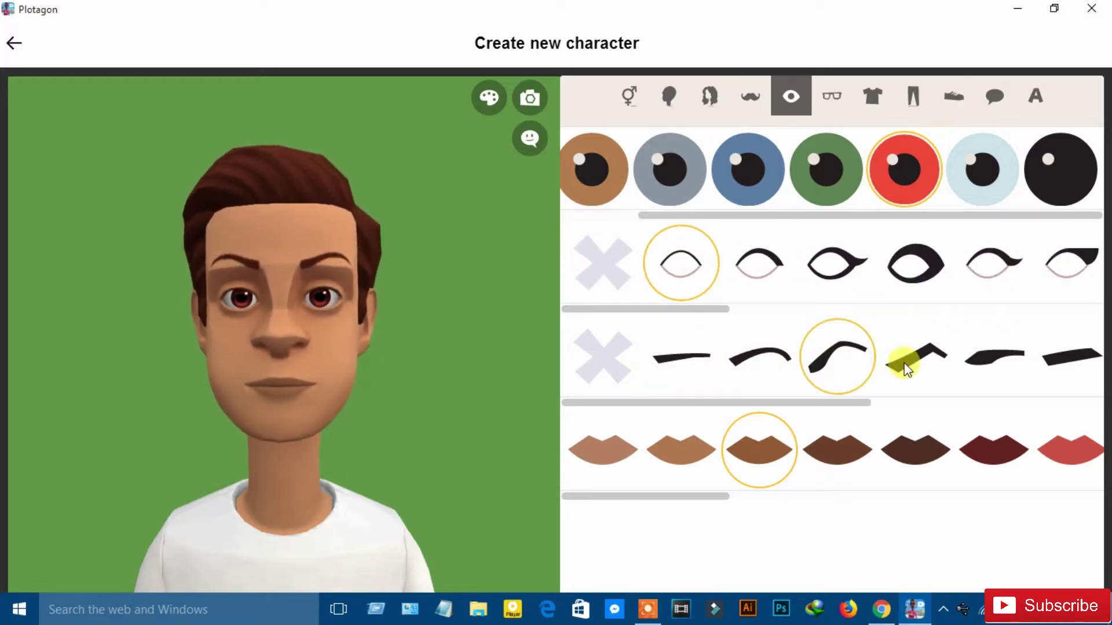
click(917, 357)
click(993, 357)
Compare the lighter lip colours and choose the light brown one, second in the range.
click(593, 451)
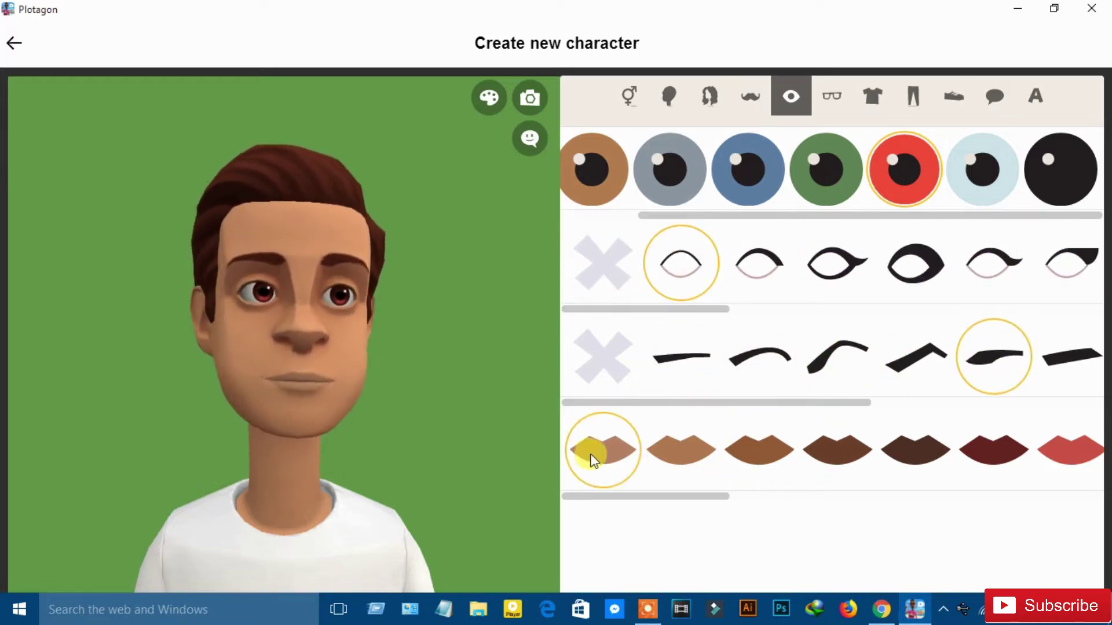
click(681, 450)
mouse_move(694, 497)
mouse_down()
mouse_move(1013, 499)
mouse_move(694, 497)
mouse_up()
click(776, 455)
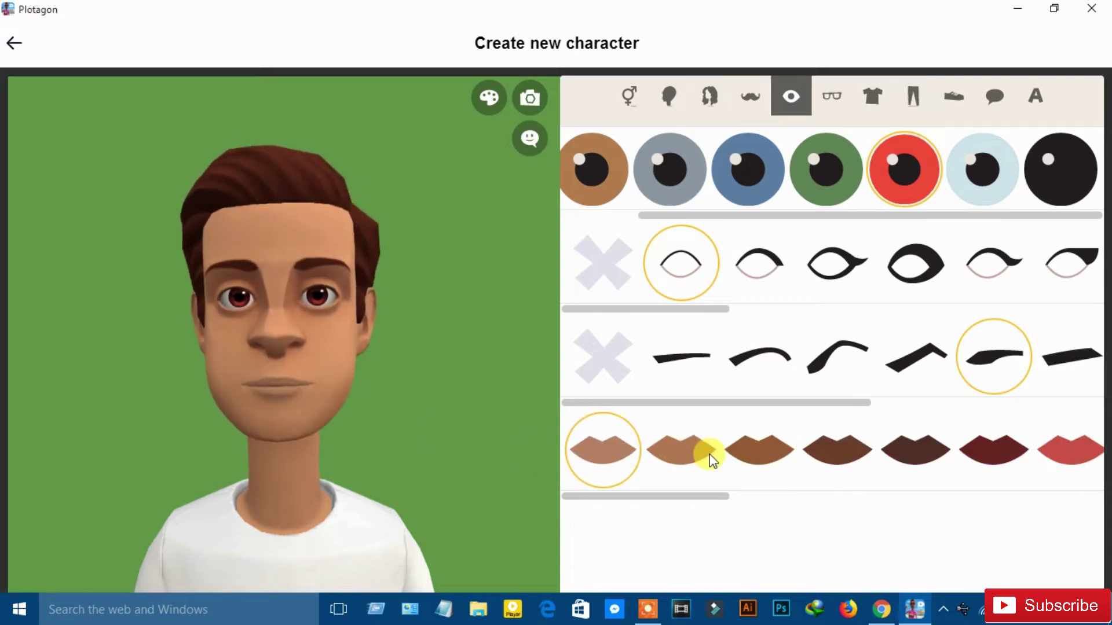
click(707, 454)
Try the yellow-framed glasses and the round glasses on the character, then the large microphone headset in different colours, ending with orange.
click(831, 97)
click(760, 330)
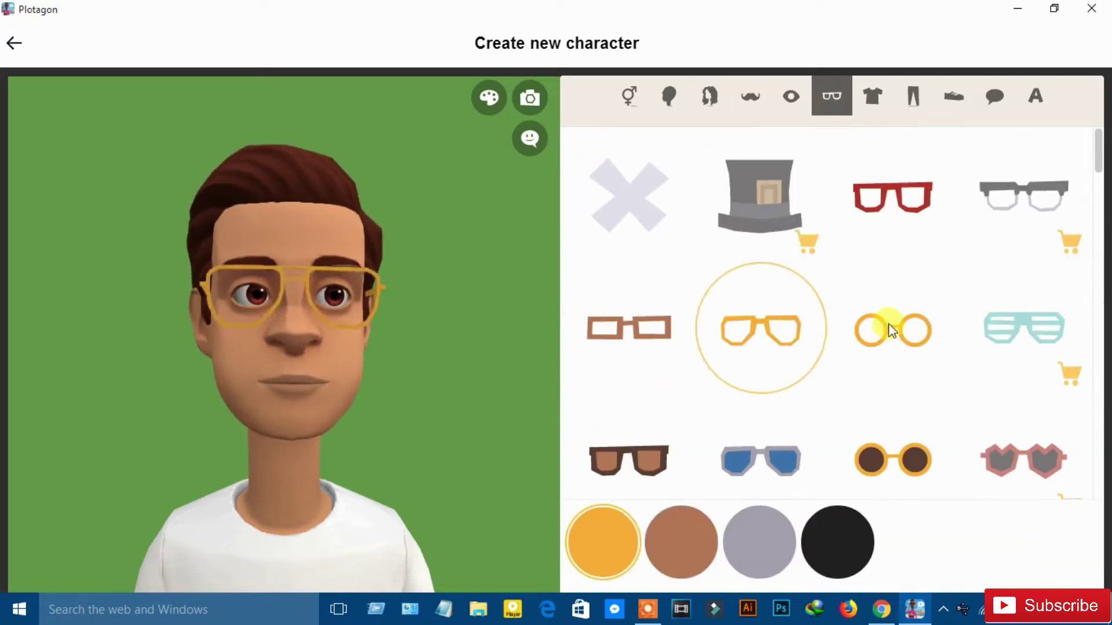
click(892, 330)
scroll(790, 414, down, 6)
click(1023, 290)
click(681, 542)
click(993, 542)
click(915, 542)
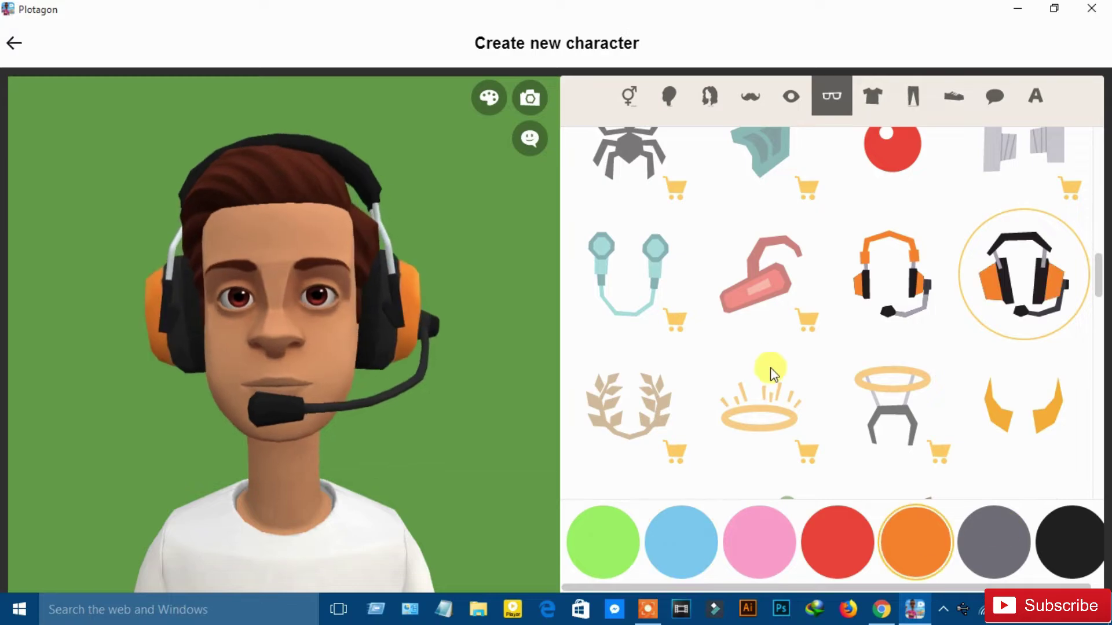
Compare further accessories and glasses frames, and give the character the narrow rectangular glasses in black.
scroll(771, 371, down, 8)
click(654, 300)
click(758, 302)
scroll(747, 415, up, 14)
click(776, 328)
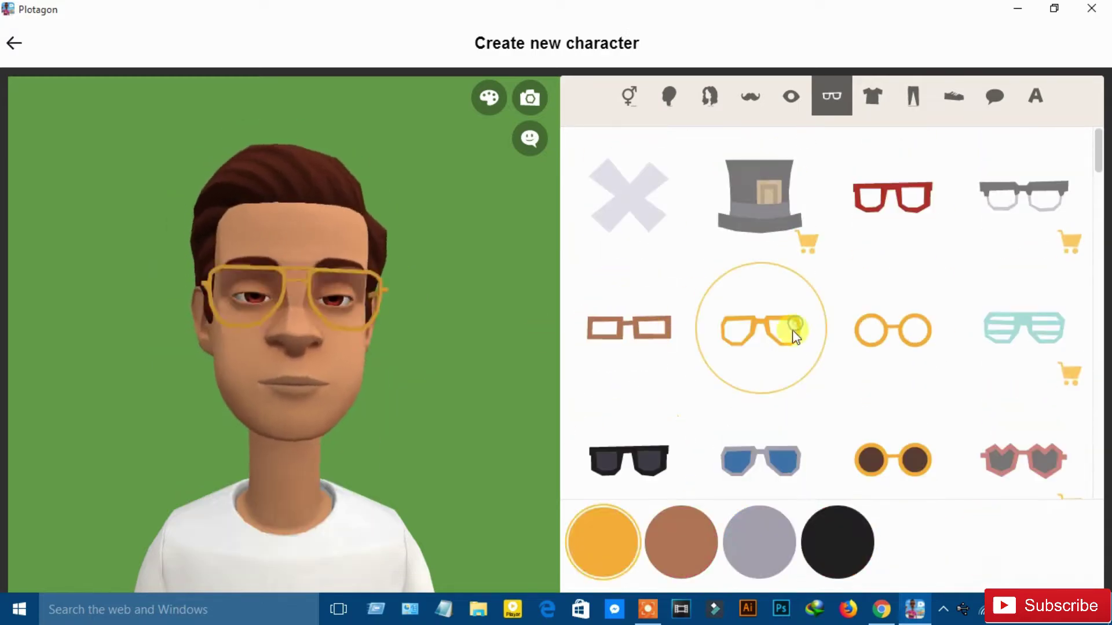
click(837, 542)
click(892, 330)
click(891, 197)
click(616, 329)
Try several tops on the character, including the grey dress shirt with a blue tie.
click(873, 96)
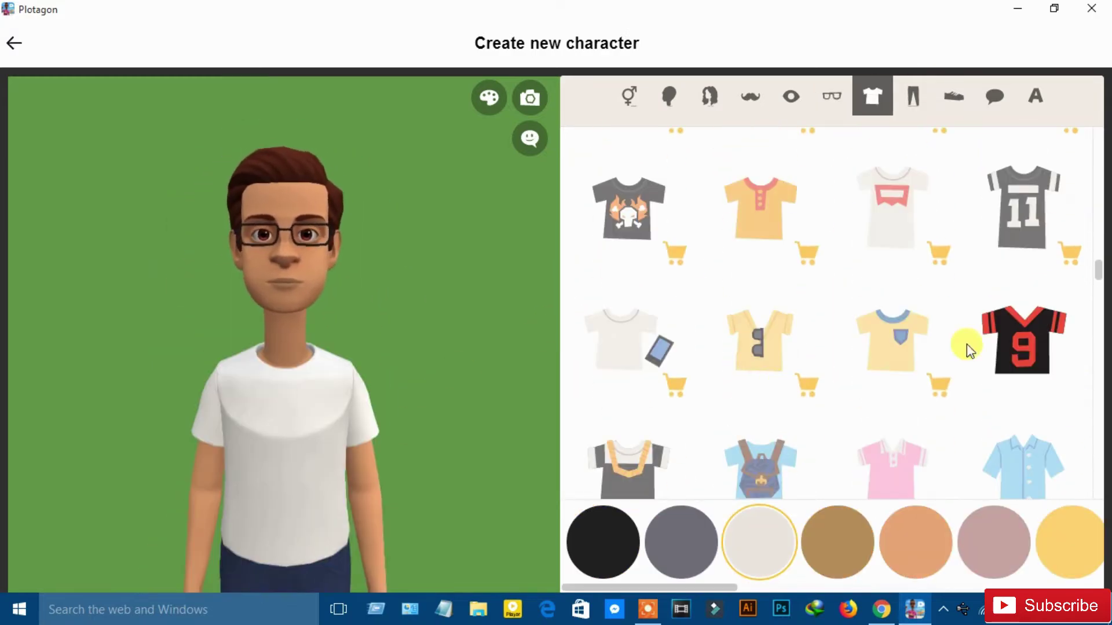
scroll(968, 348, down, 5)
click(757, 298)
scroll(753, 348, down, 3)
click(893, 191)
click(761, 315)
scroll(894, 390, down, 8)
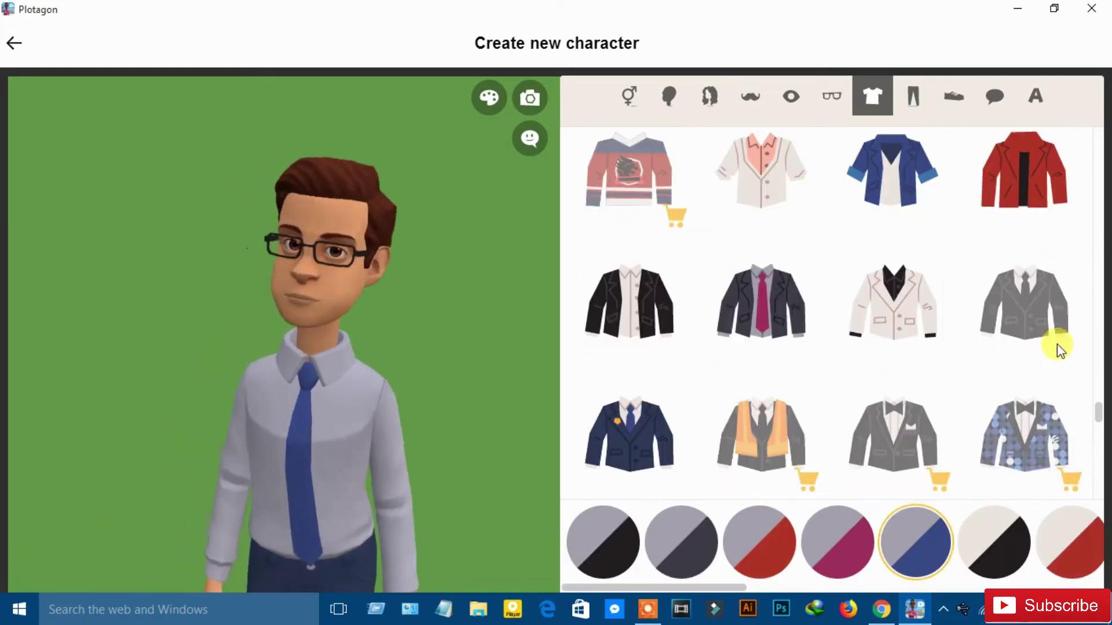
Dress the character in the open jacket with a raised collar, compare its colours and choose navy with a grey shirt.
scroll(1005, 243, up, 1)
click(1007, 246)
click(675, 548)
click(617, 547)
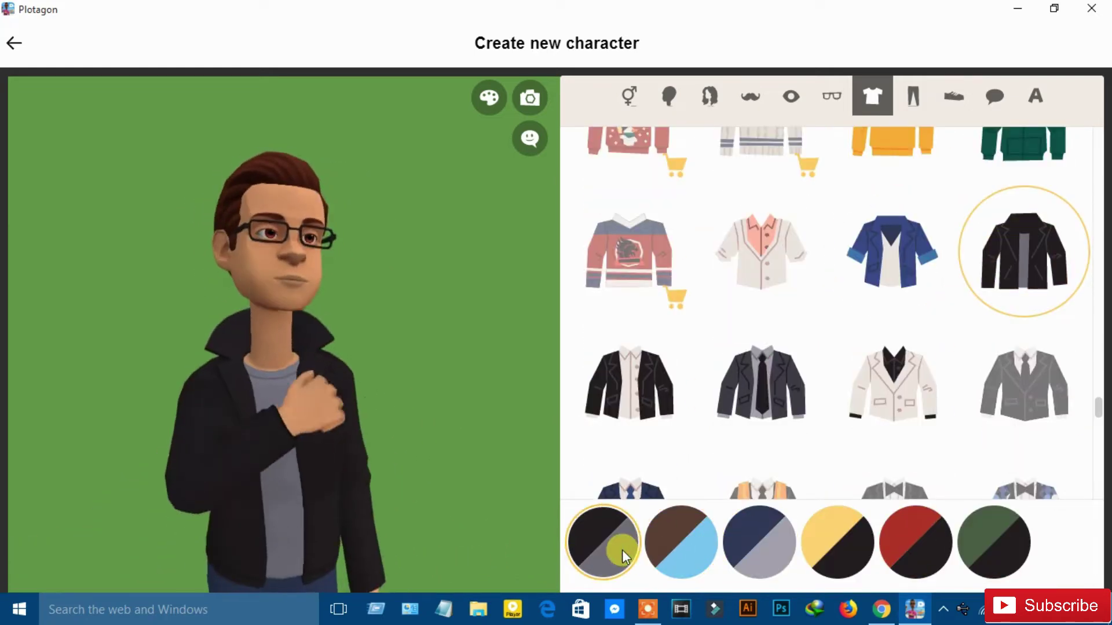
click(921, 540)
click(758, 542)
Give the character the loose trousers with frayed hems, compare their colours and choose grey.
click(914, 96)
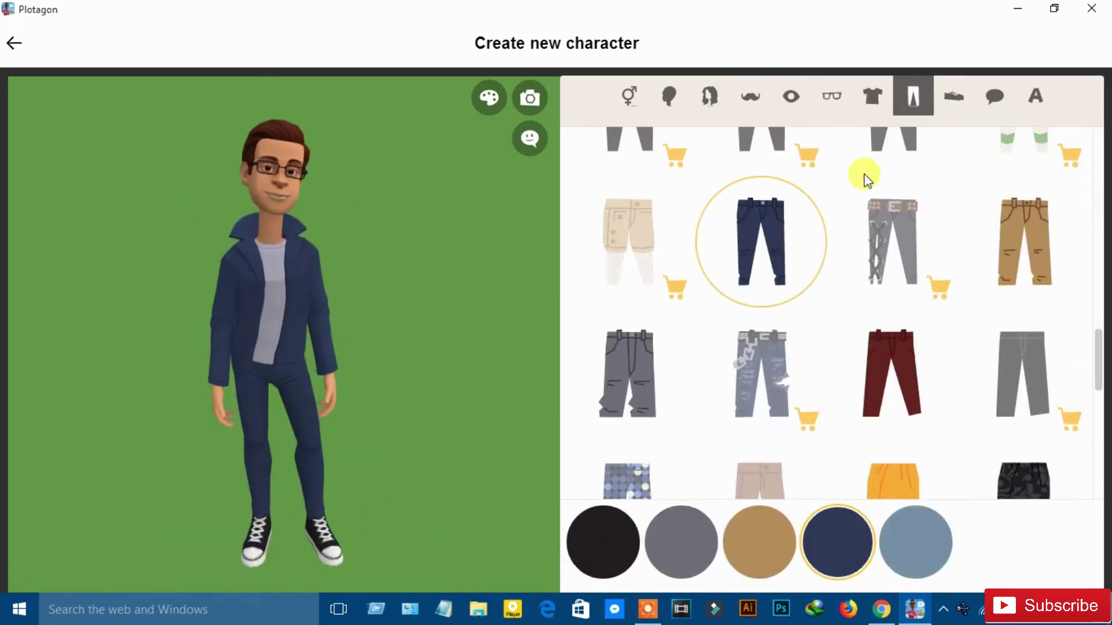
scroll(875, 365, down, 3)
click(917, 556)
click(618, 537)
click(675, 547)
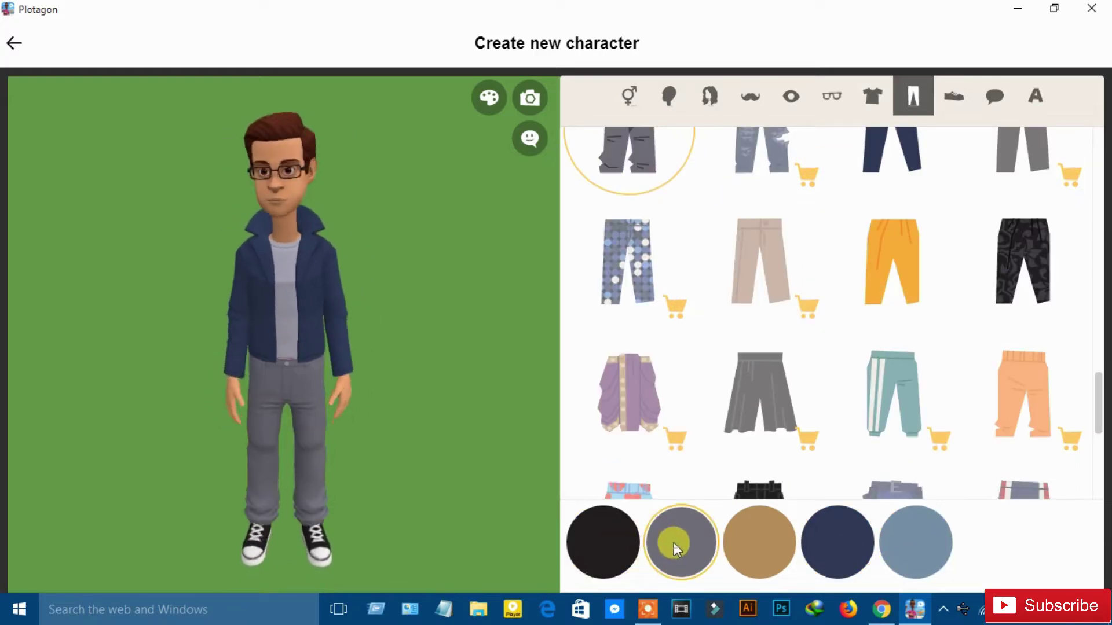
Try the brown strapped boots, another boot style and the black loafers on the character.
click(312, 536)
scroll(868, 390, down, 5)
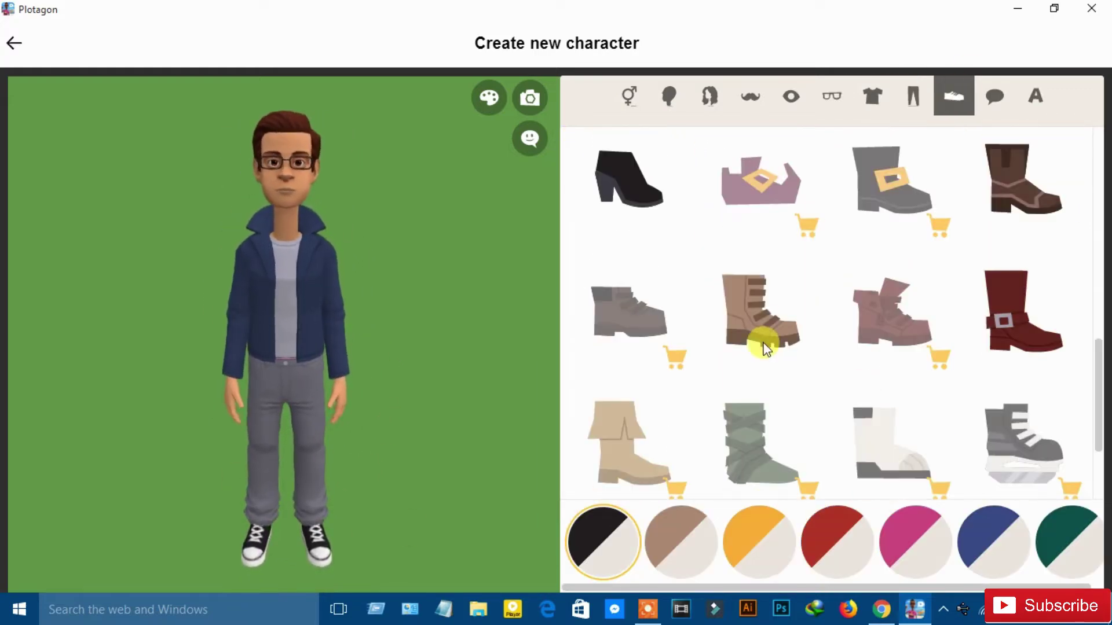
click(762, 342)
scroll(759, 359, down, 1)
click(1020, 250)
scroll(857, 353, down, 5)
click(885, 379)
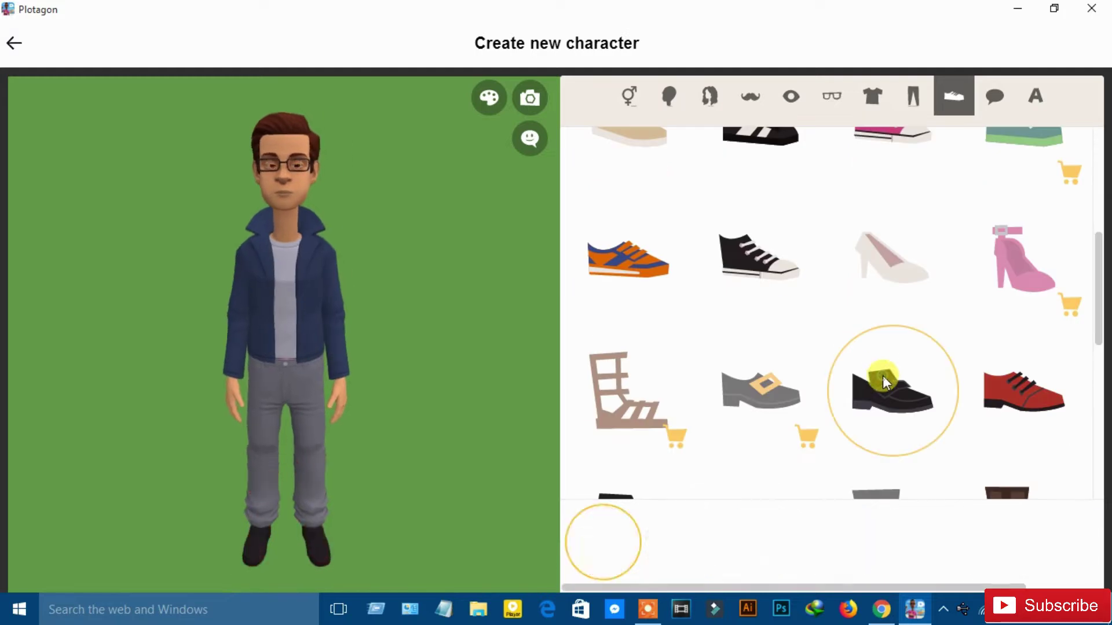
Give the character the lace-up canvas sneakers in blue and white.
scroll(893, 226, up, 1)
scroll(773, 341, up, 3)
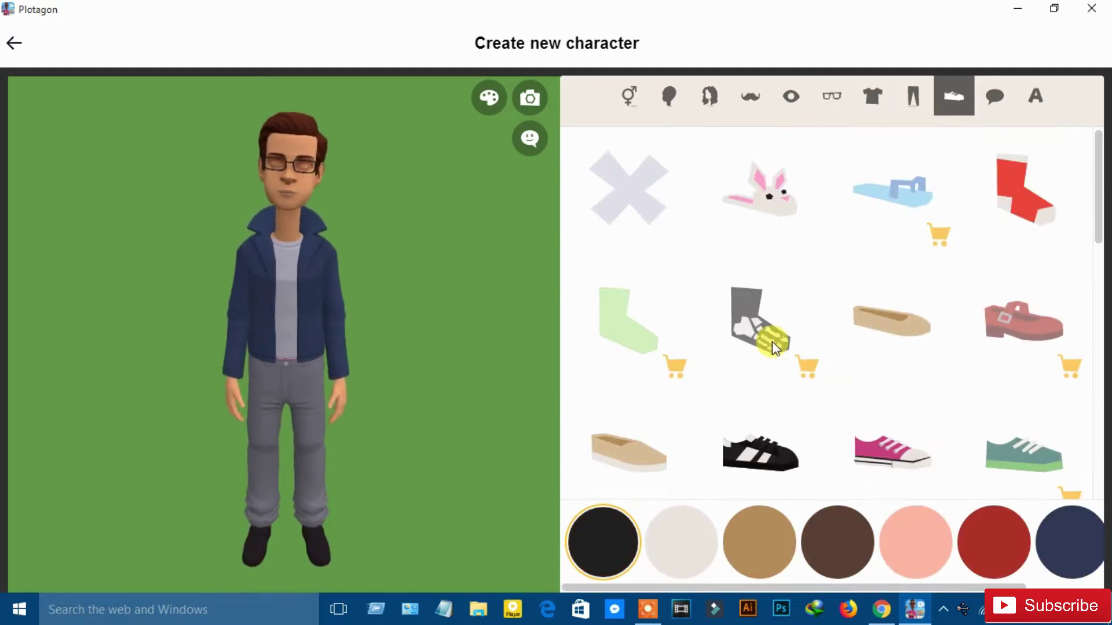
scroll(772, 341, down, 3)
click(772, 342)
click(997, 565)
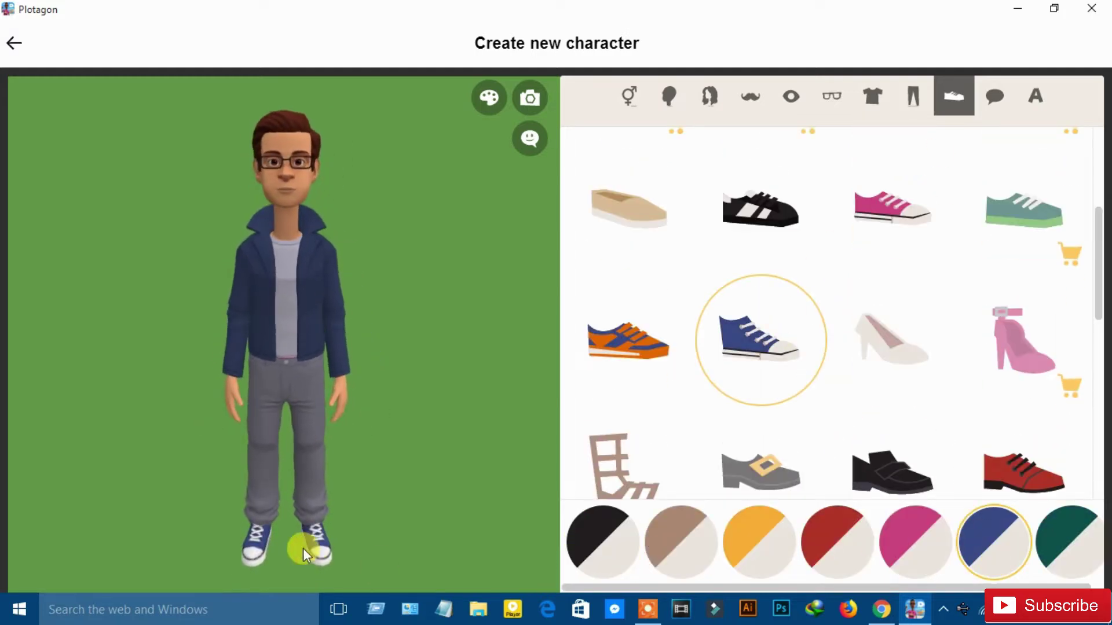
Try the first three levels of the Rod voice and set it back to the fourth level.
click(992, 103)
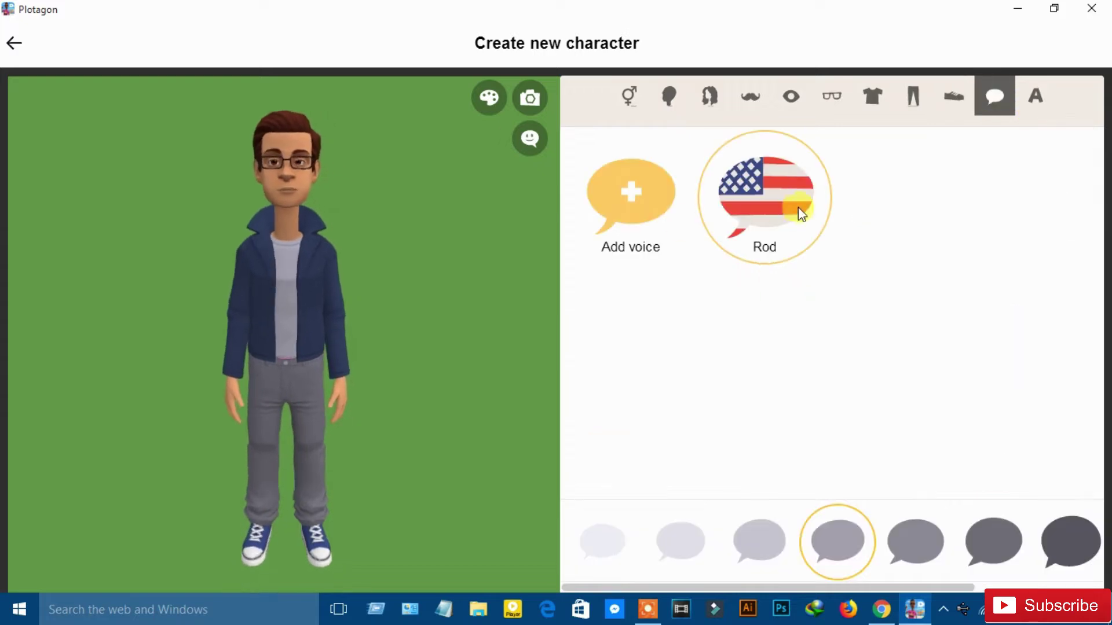
click(1036, 98)
click(994, 96)
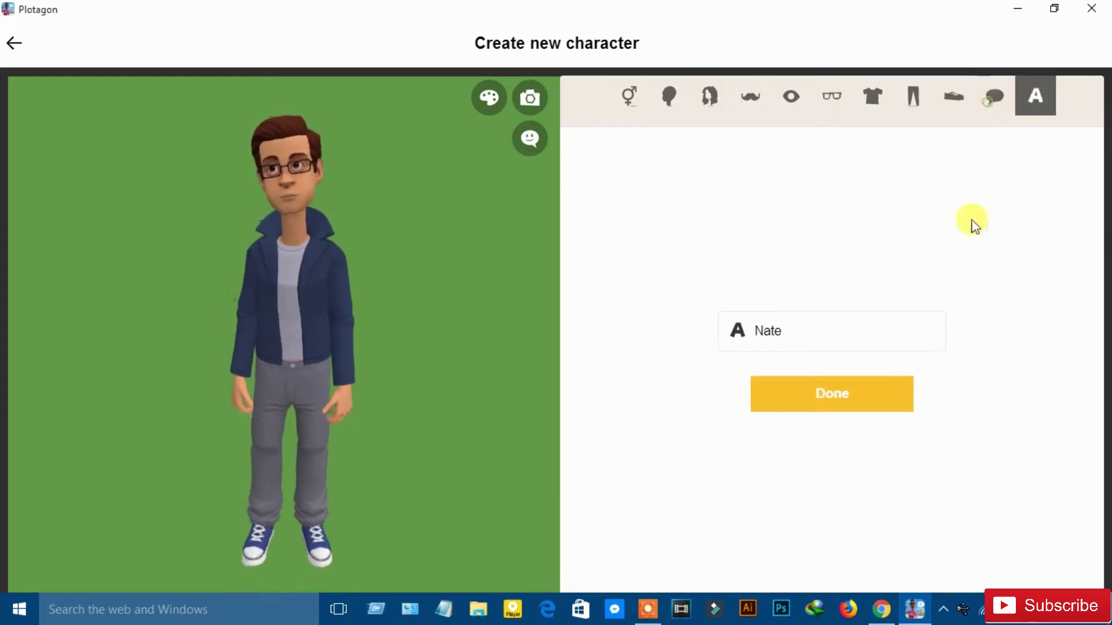
click(600, 540)
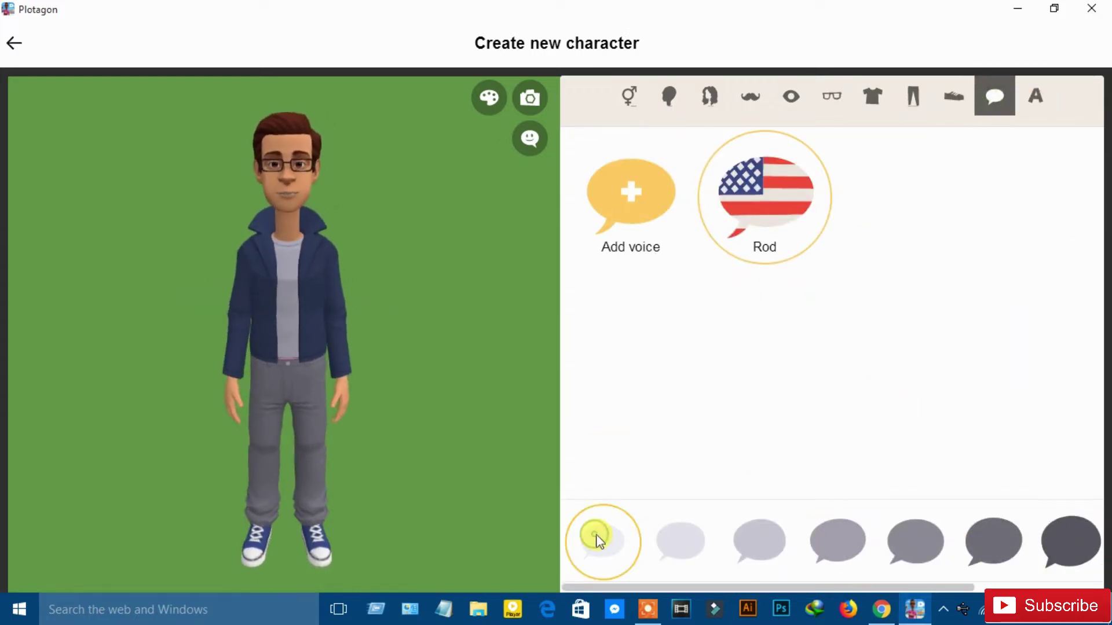
click(678, 547)
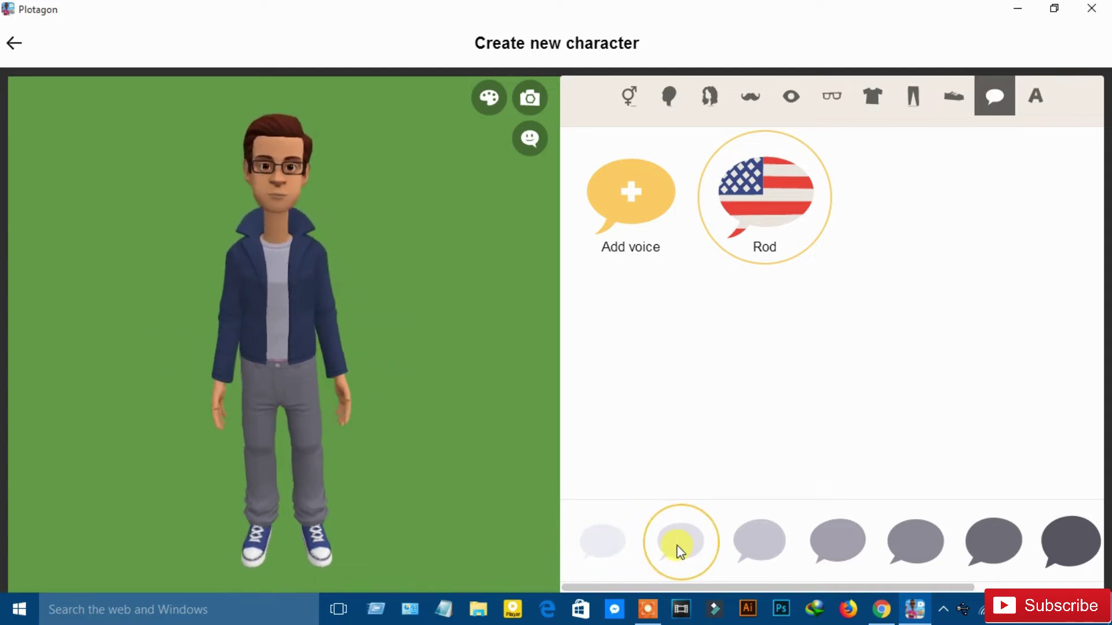
click(767, 547)
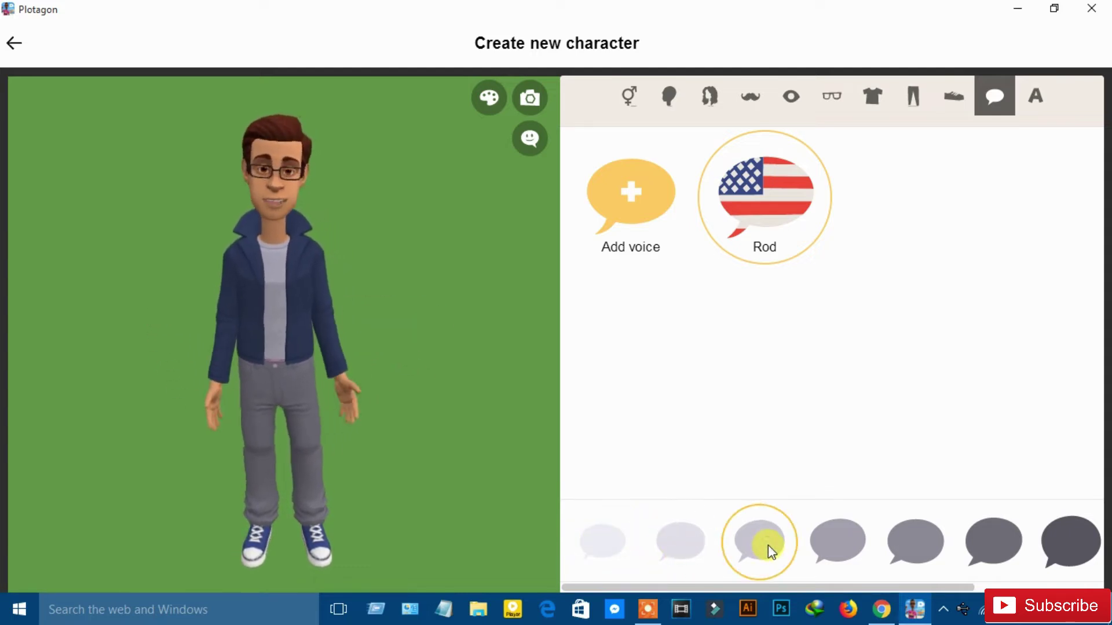
click(850, 546)
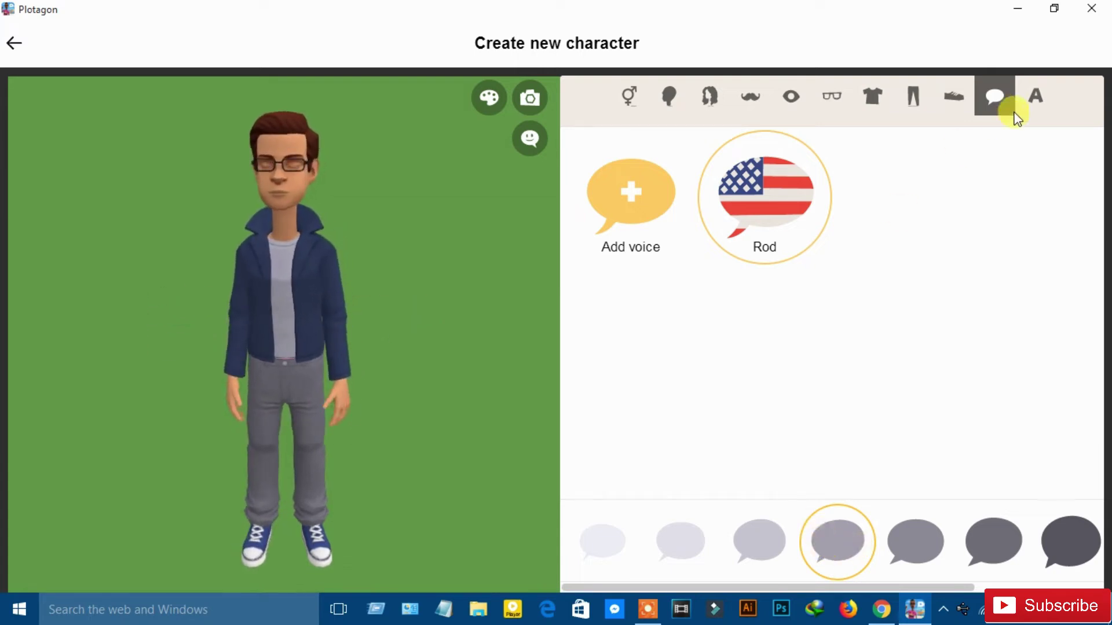
Name the character jenos and finish creating it.
click(1034, 99)
click(784, 345)
text(jenos)
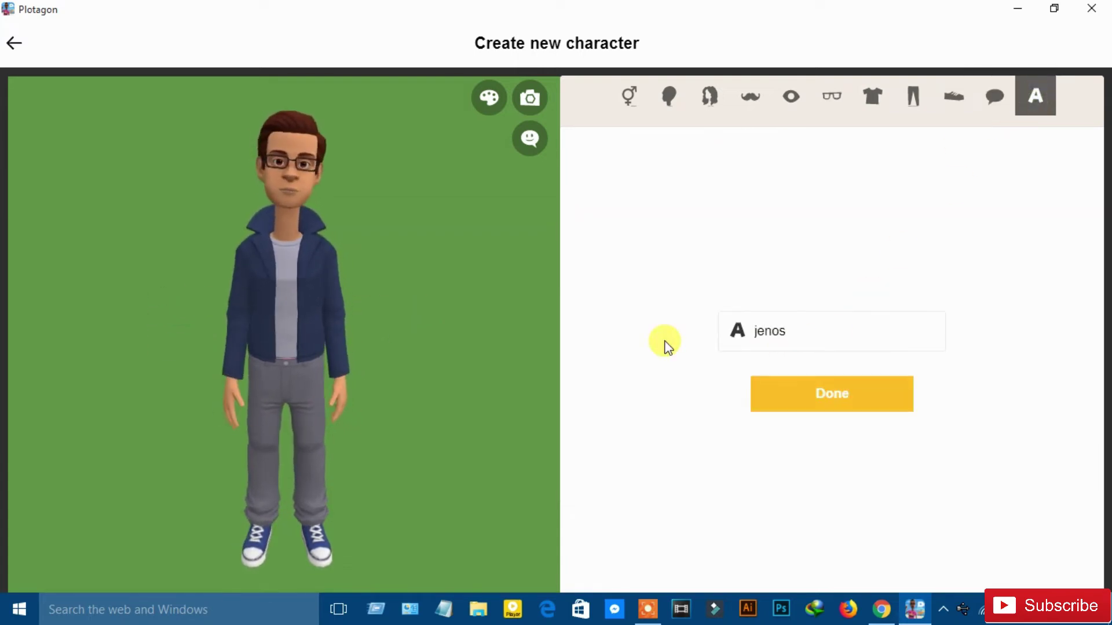
click(852, 397)
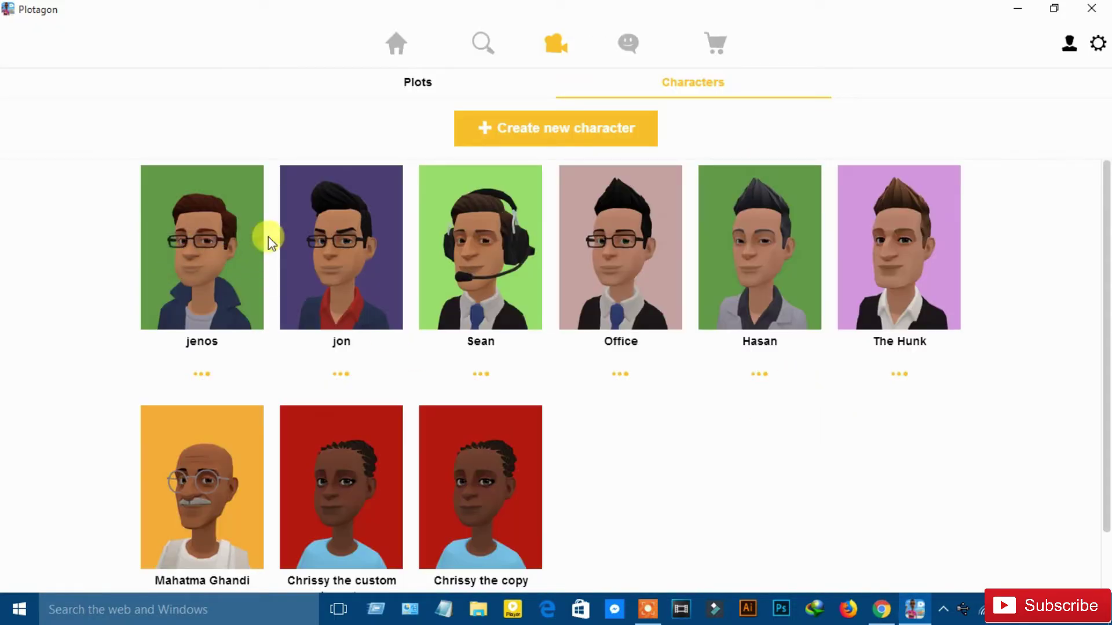
Create a new plot and add an empty scene to it.
click(420, 87)
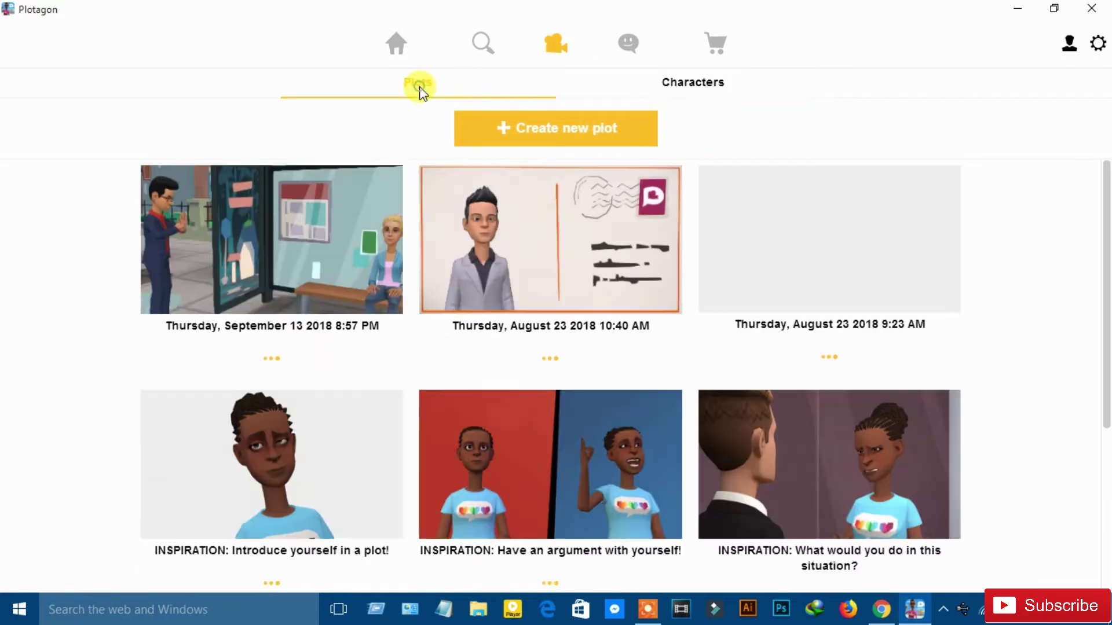
click(563, 138)
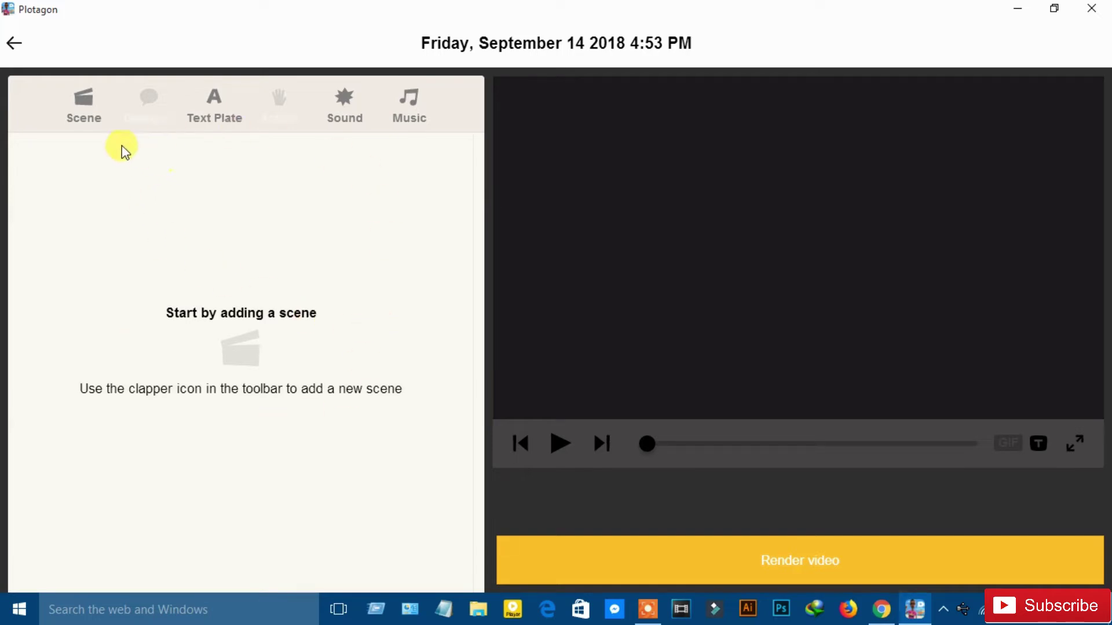
click(88, 113)
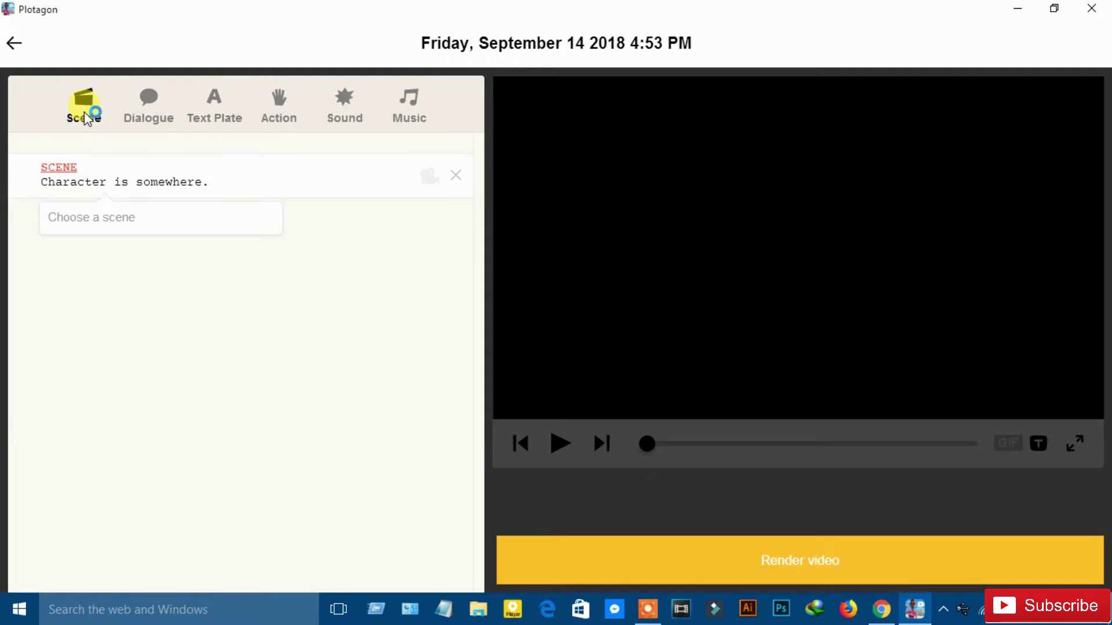
Look through the available scenes, set the scene to TV sofa and cast jenos as its first character.
click(60, 170)
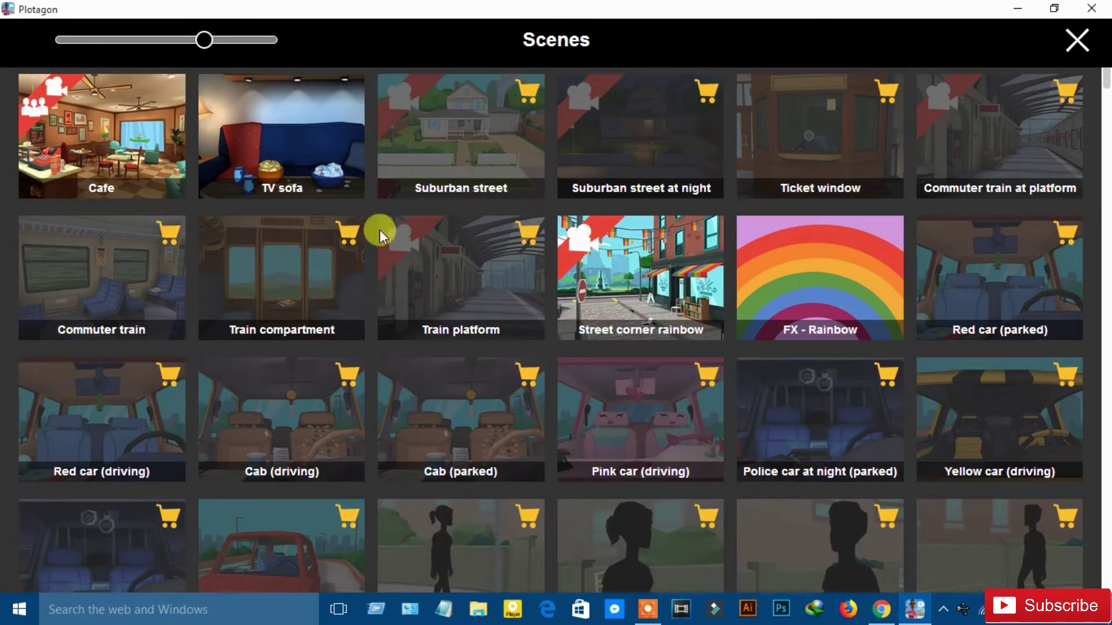
scroll(512, 255, down, 15)
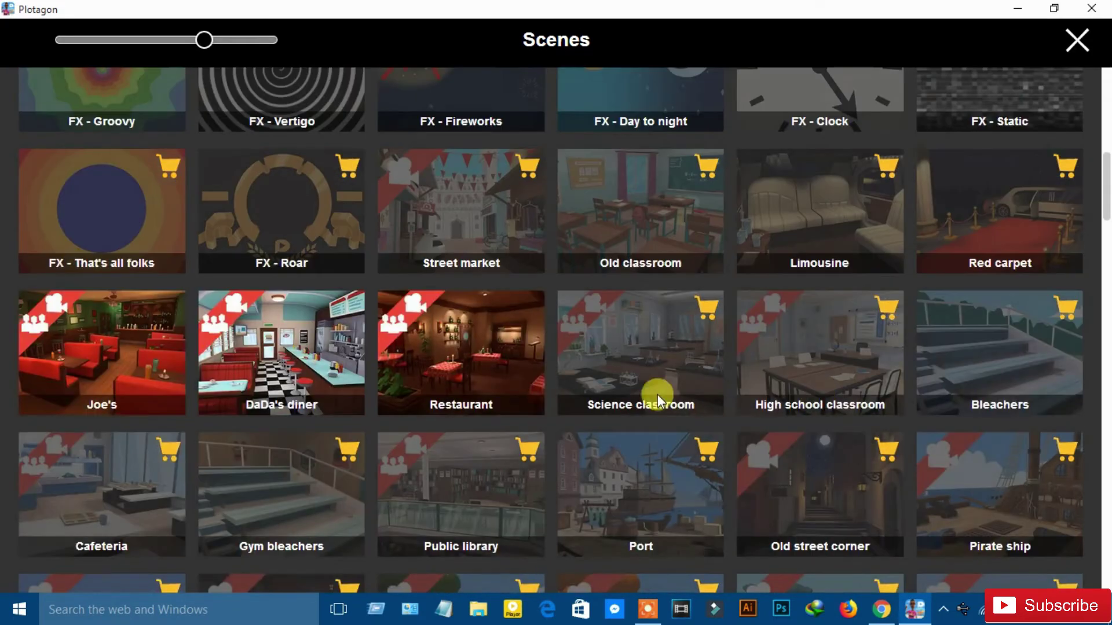
scroll(617, 363, down, 8)
scroll(616, 360, up, 20)
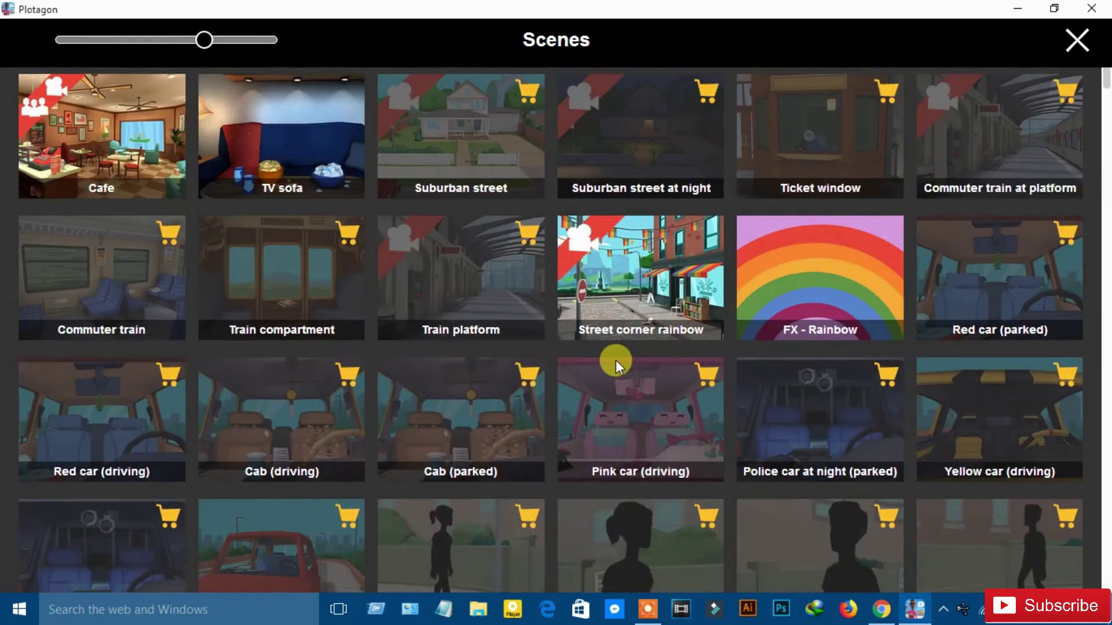
click(283, 158)
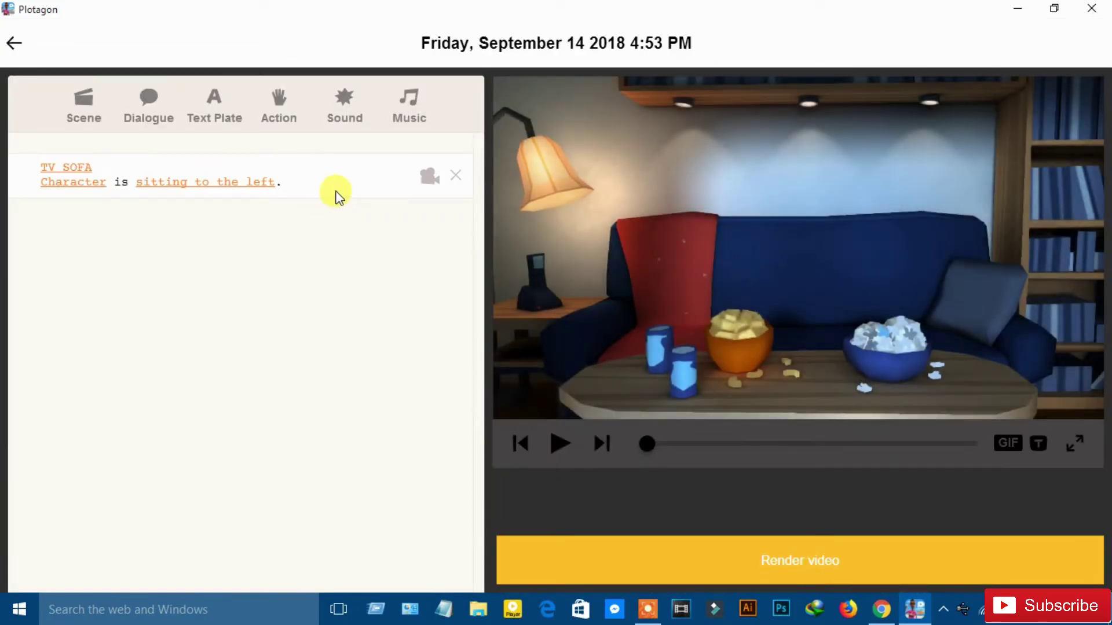
click(86, 184)
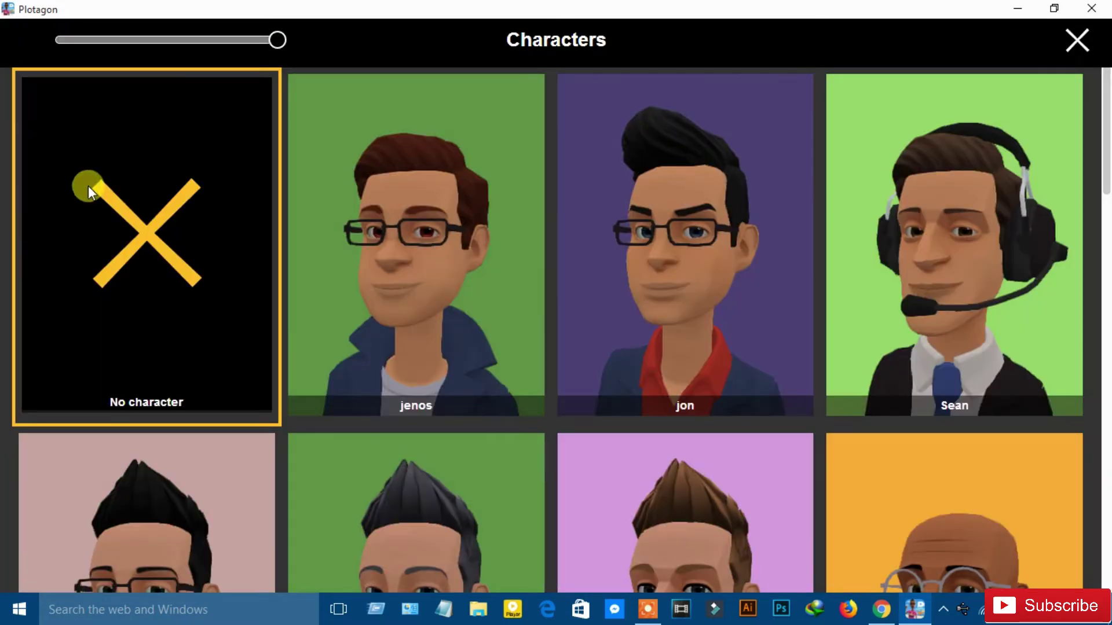
click(409, 327)
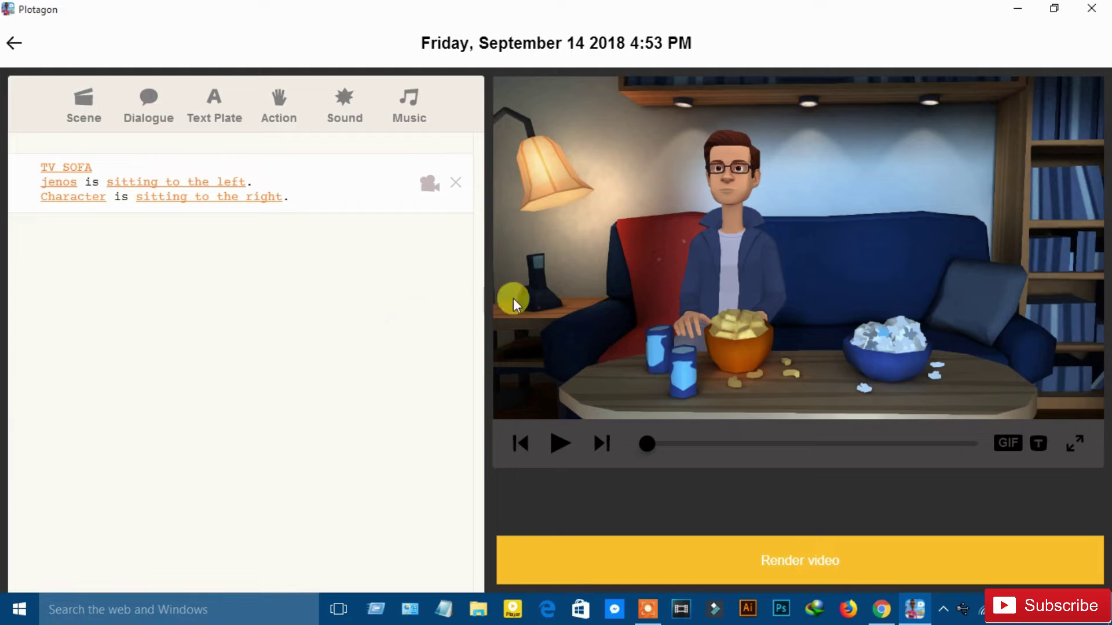
Try jenos in the right sofa seat and return him to the left one.
click(185, 185)
click(178, 234)
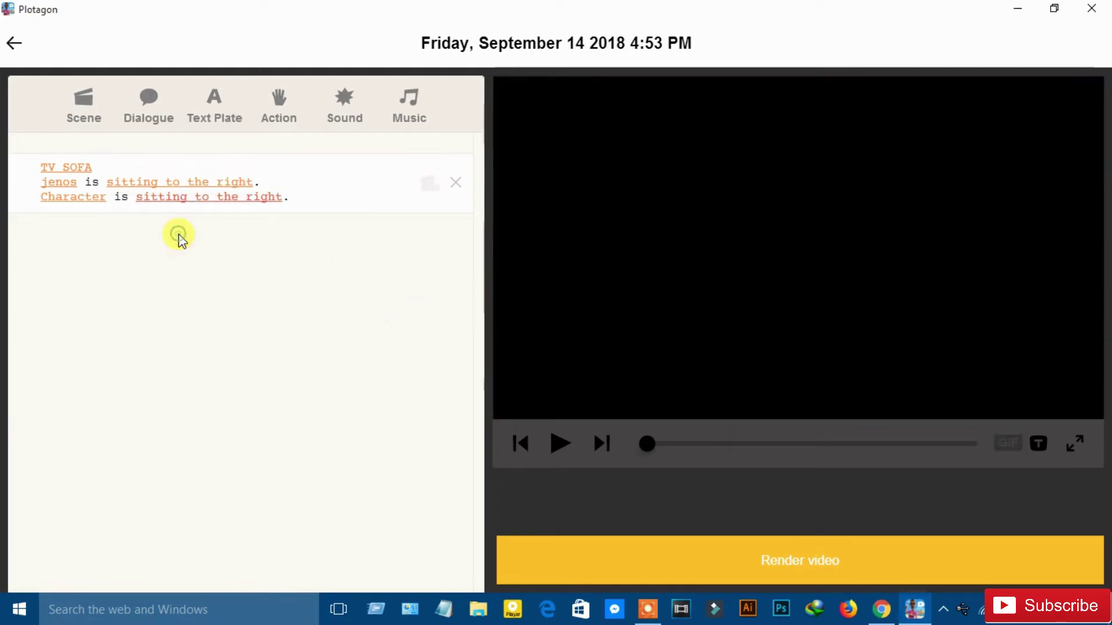
click(182, 182)
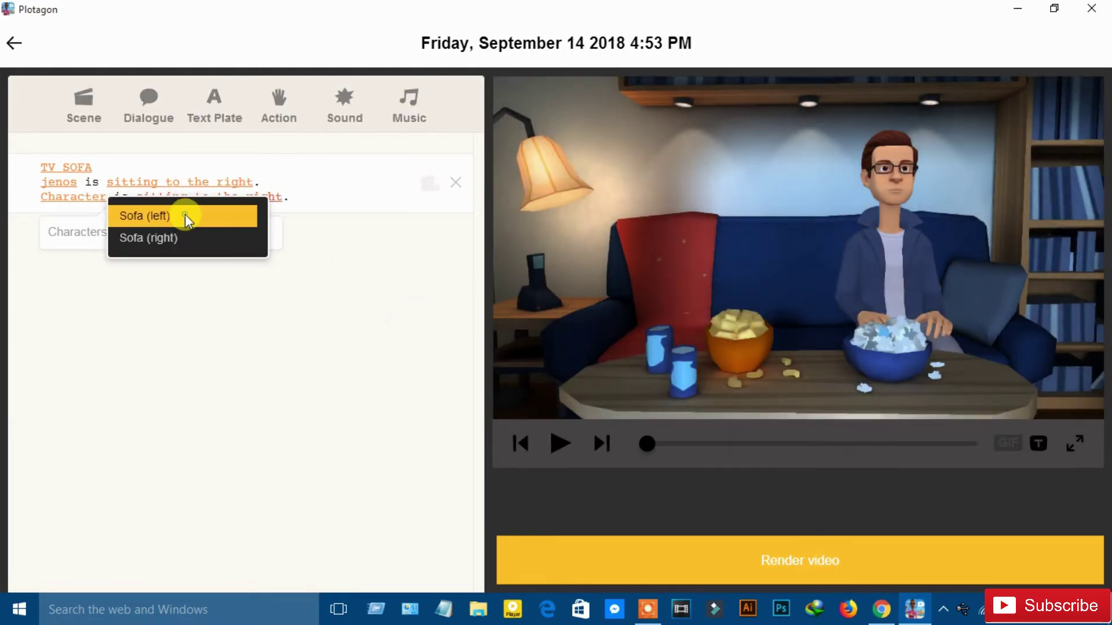
click(185, 215)
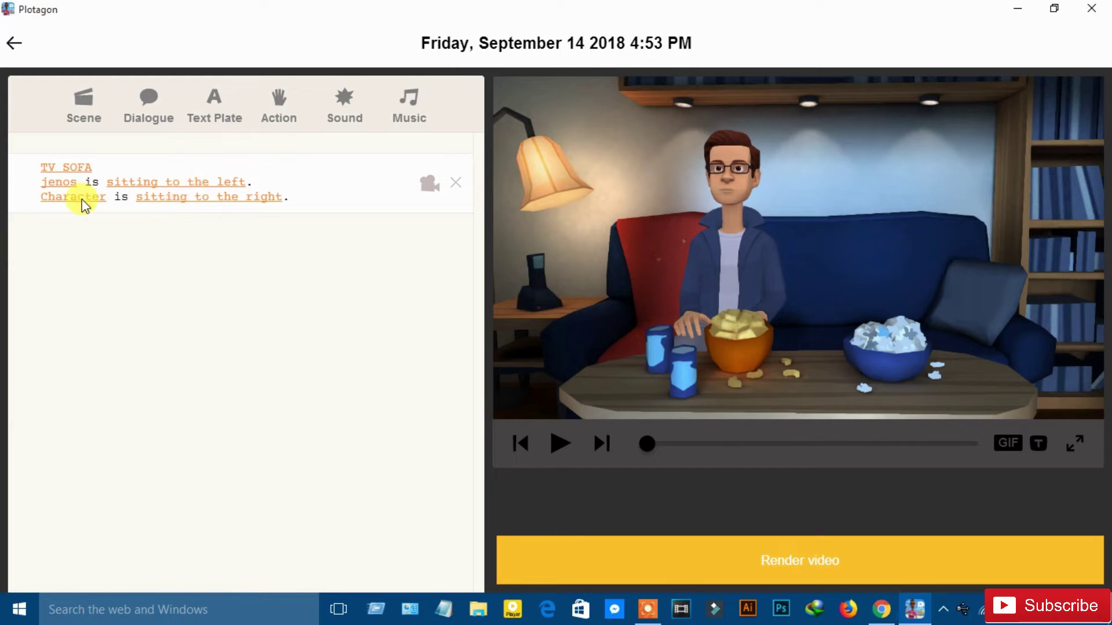
Look through the available characters and cast Lizzie as the second character on the TV sofa.
click(82, 199)
scroll(457, 224, down, 10)
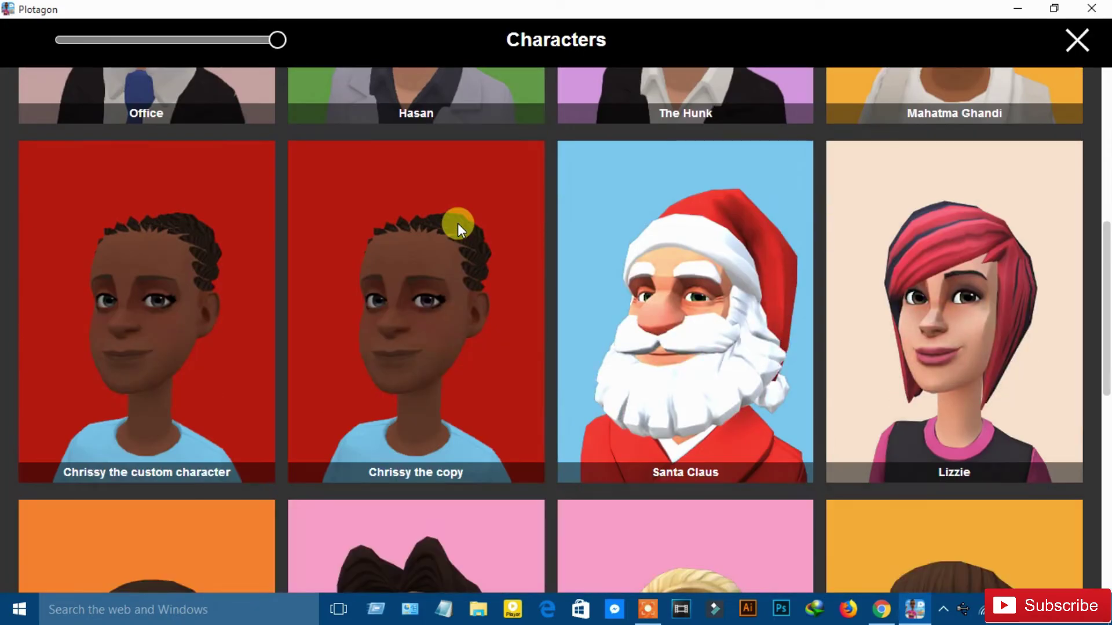
scroll(457, 224, down, 3)
scroll(458, 223, up, 1)
scroll(458, 223, down, 1)
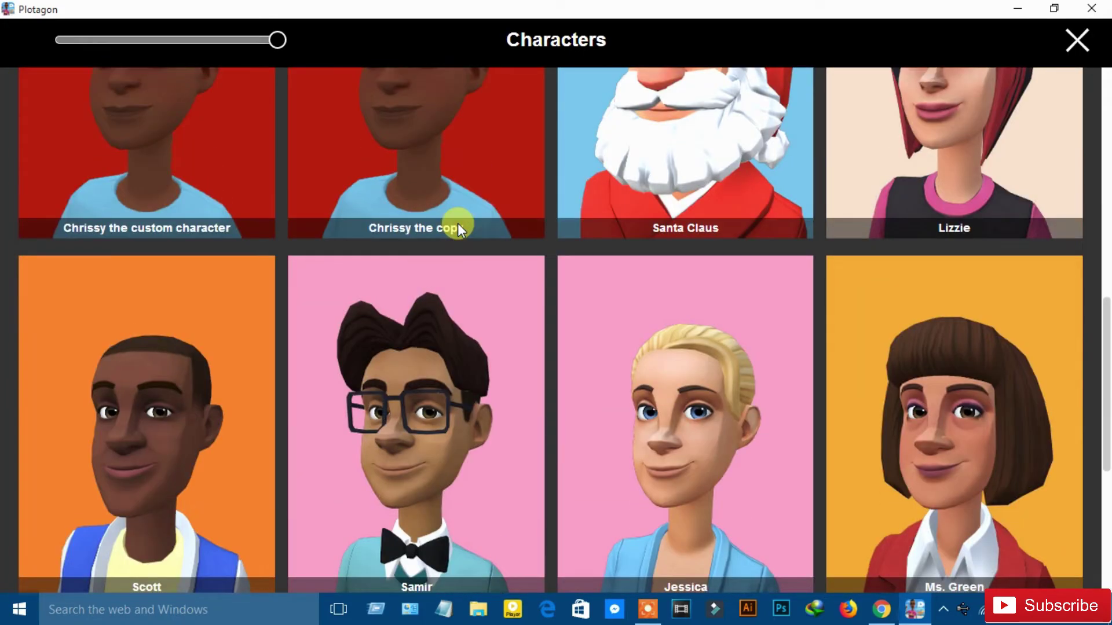
scroll(457, 224, down, 4)
scroll(458, 224, up, 3)
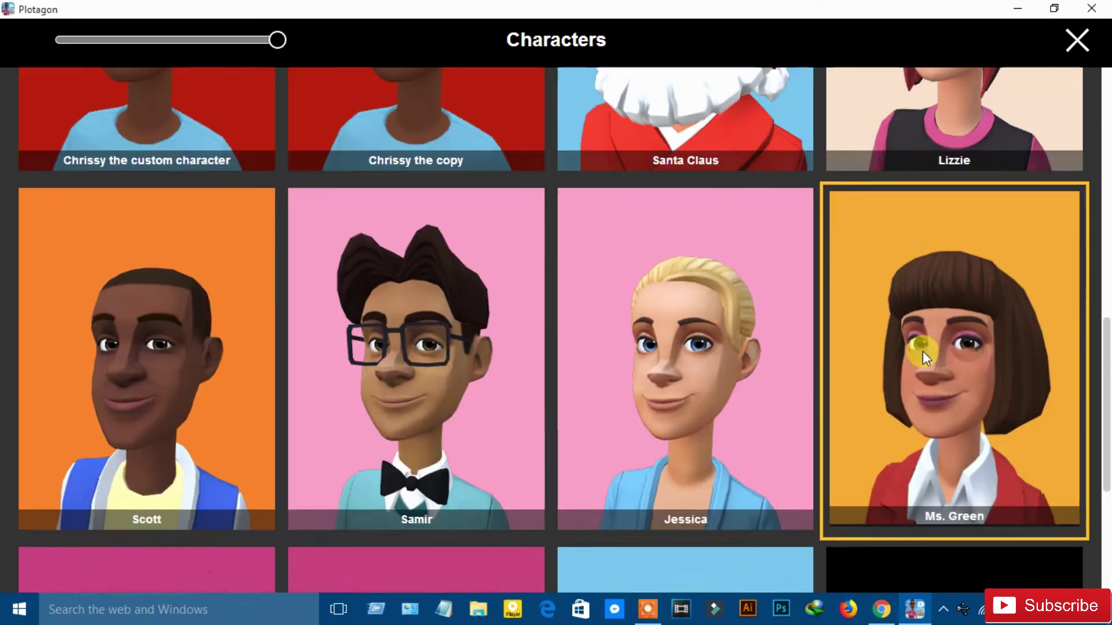
scroll(923, 351, up, 2)
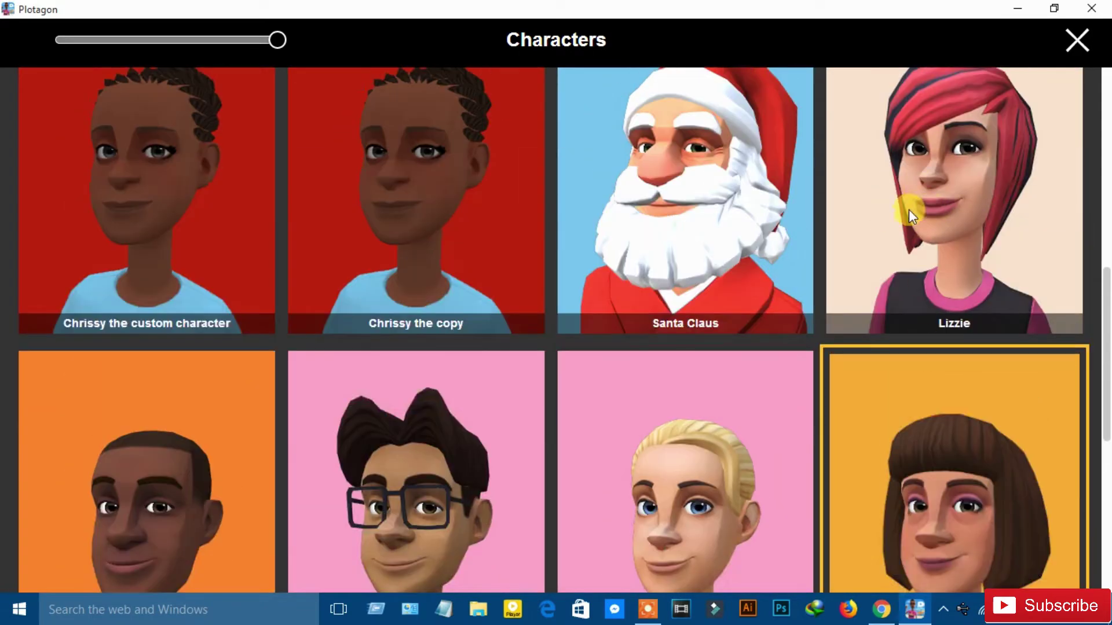
click(908, 210)
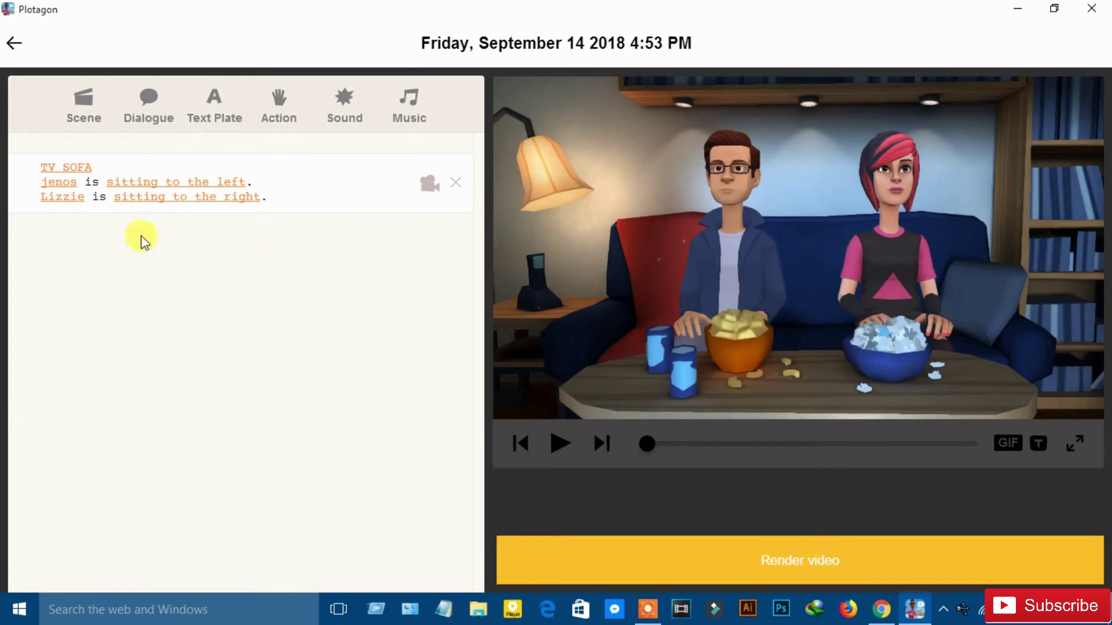
Add a dialogue line for jenos reading "This movie is really cool. What do you think.".
click(151, 105)
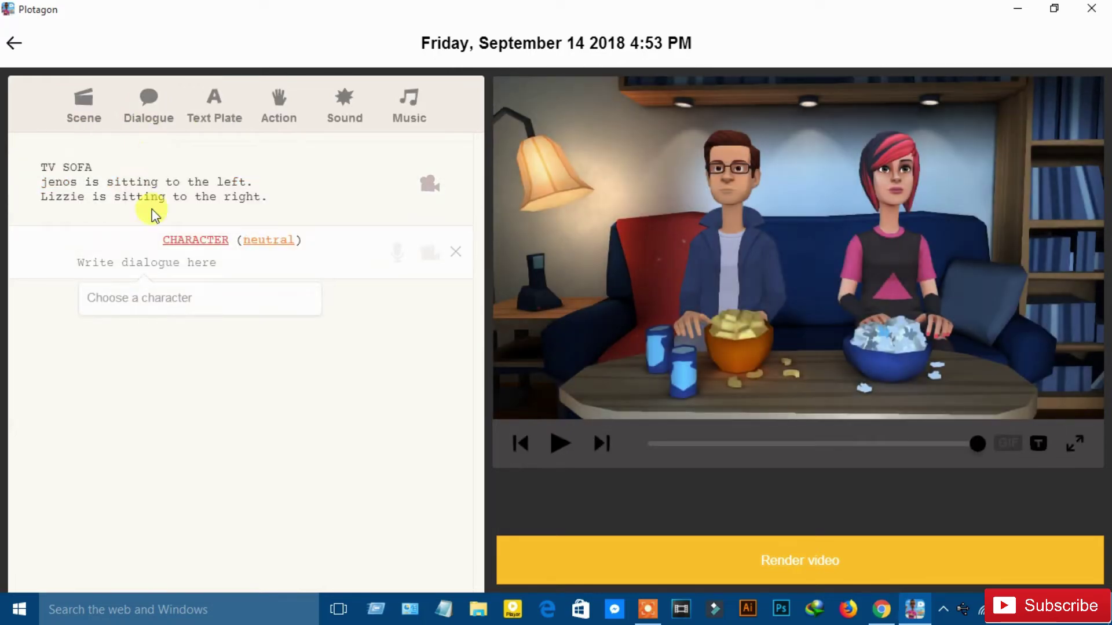
click(207, 243)
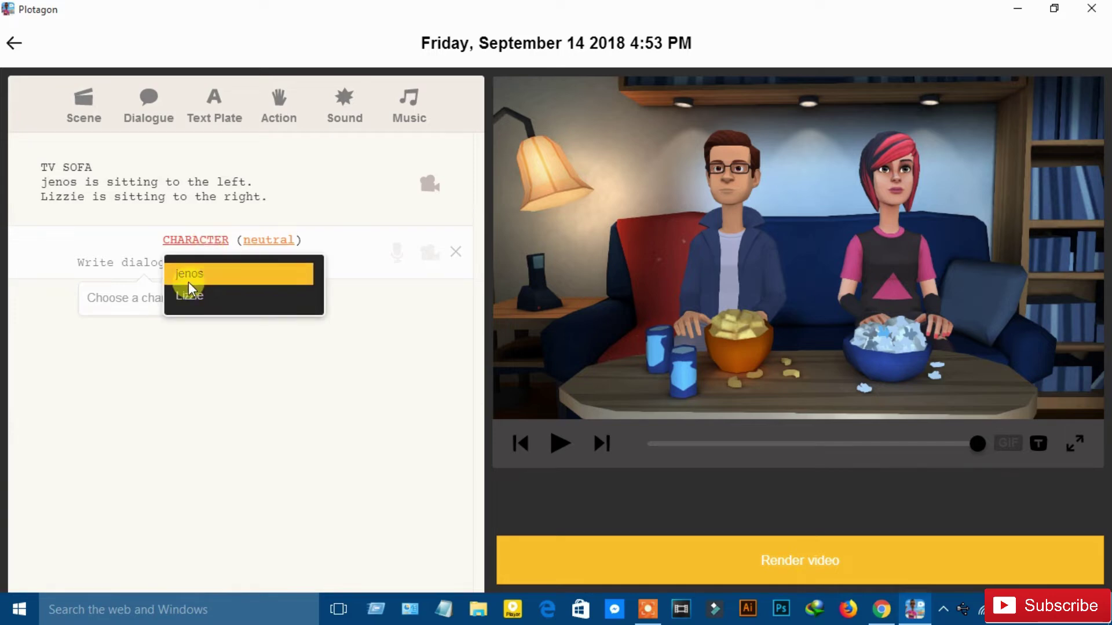
click(206, 276)
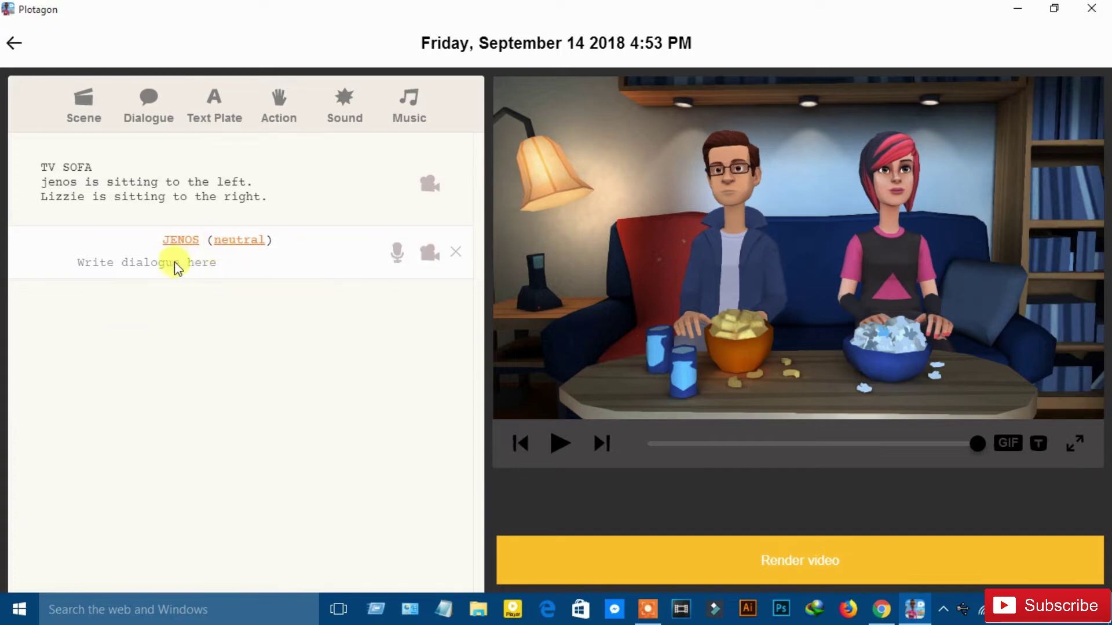
click(186, 272)
text(This movie is really cool. What)
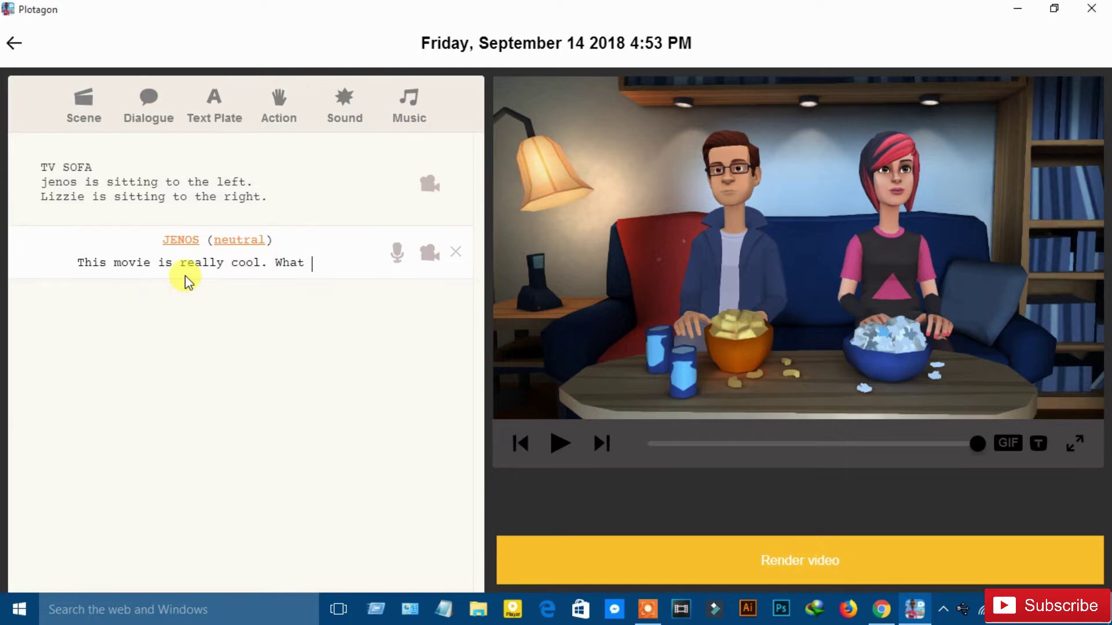
text( you think.)
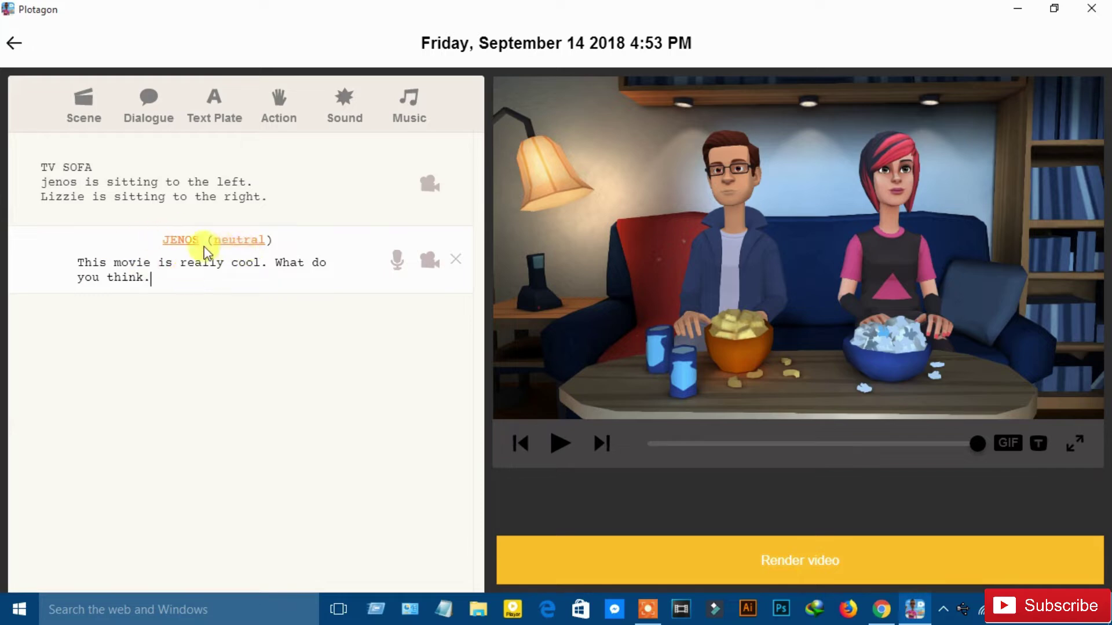
Try the look right expression on jenos's first dialogue line.
click(234, 242)
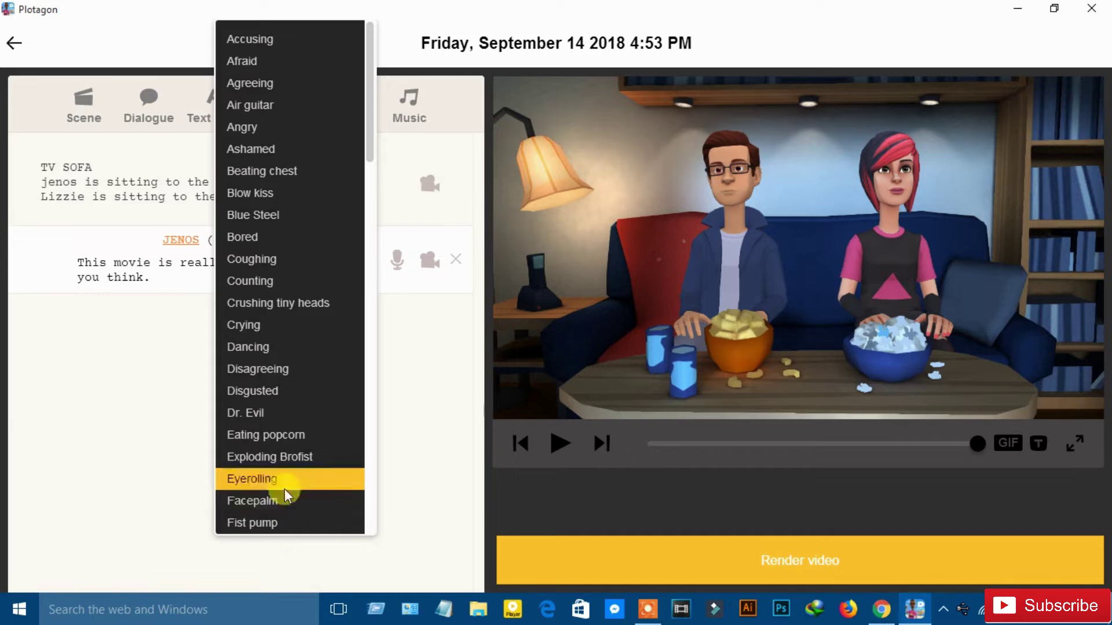
scroll(284, 490, down, 3)
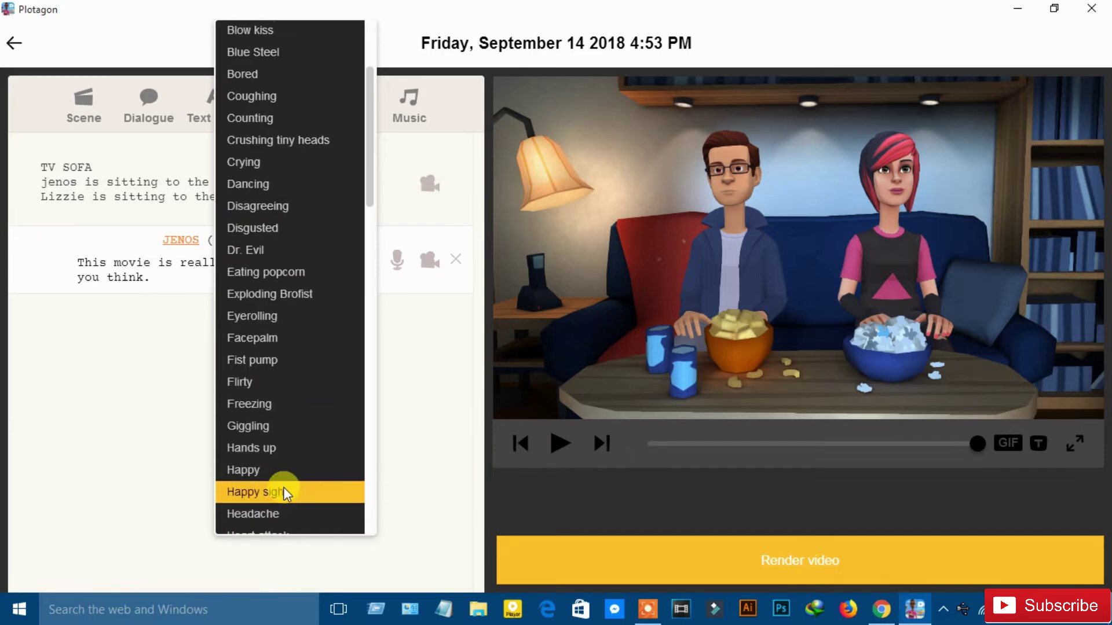
scroll(284, 488, down, 2)
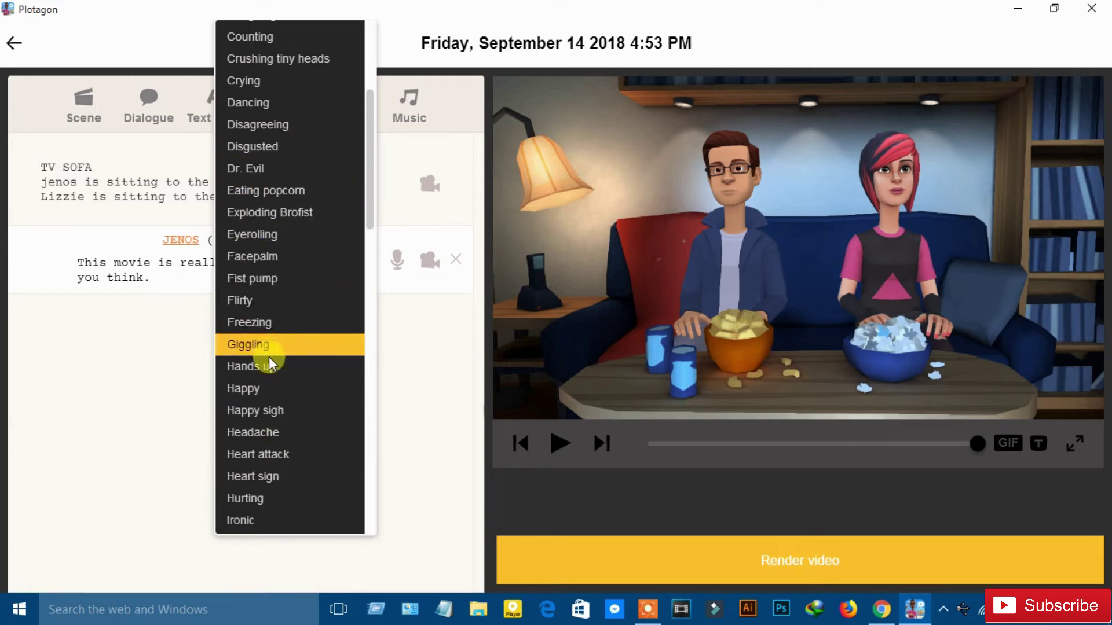
scroll(271, 365, down, 2)
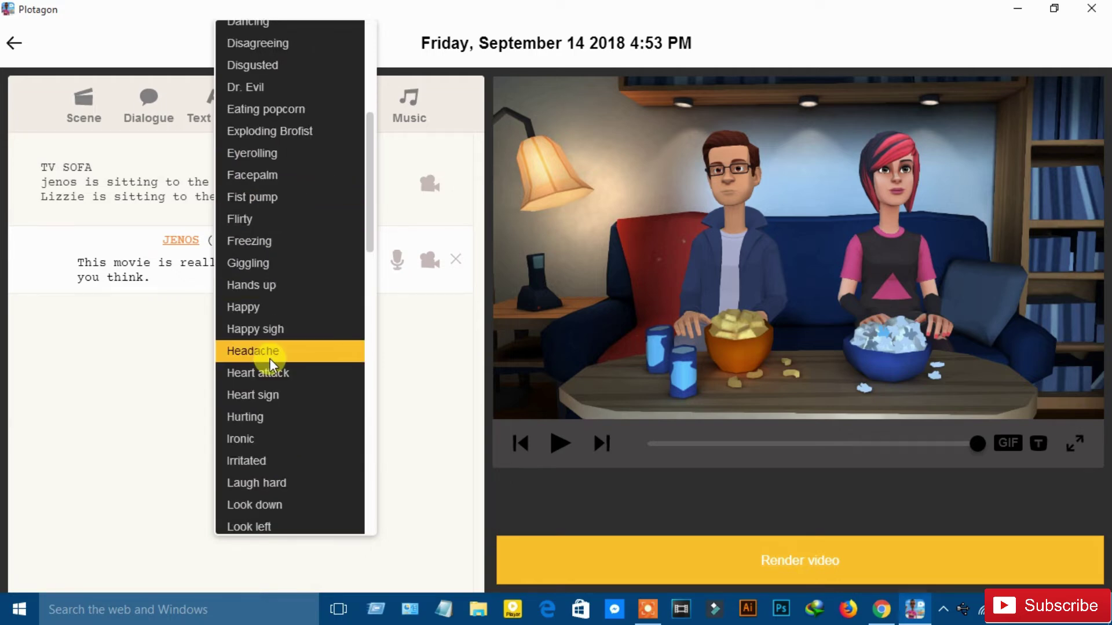
scroll(269, 359, down, 5)
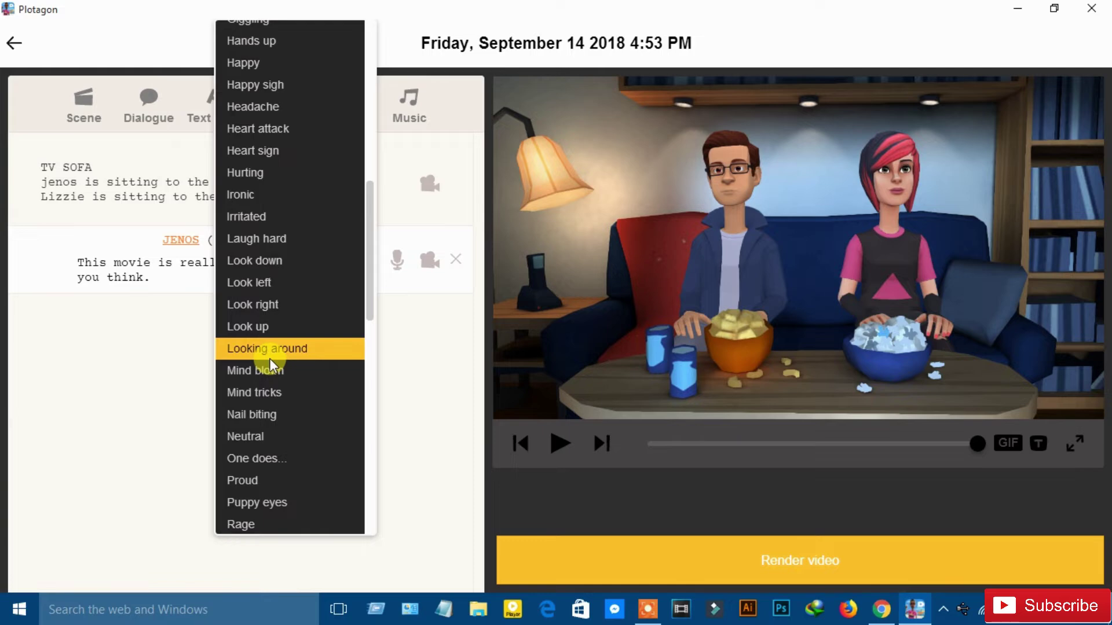
click(268, 303)
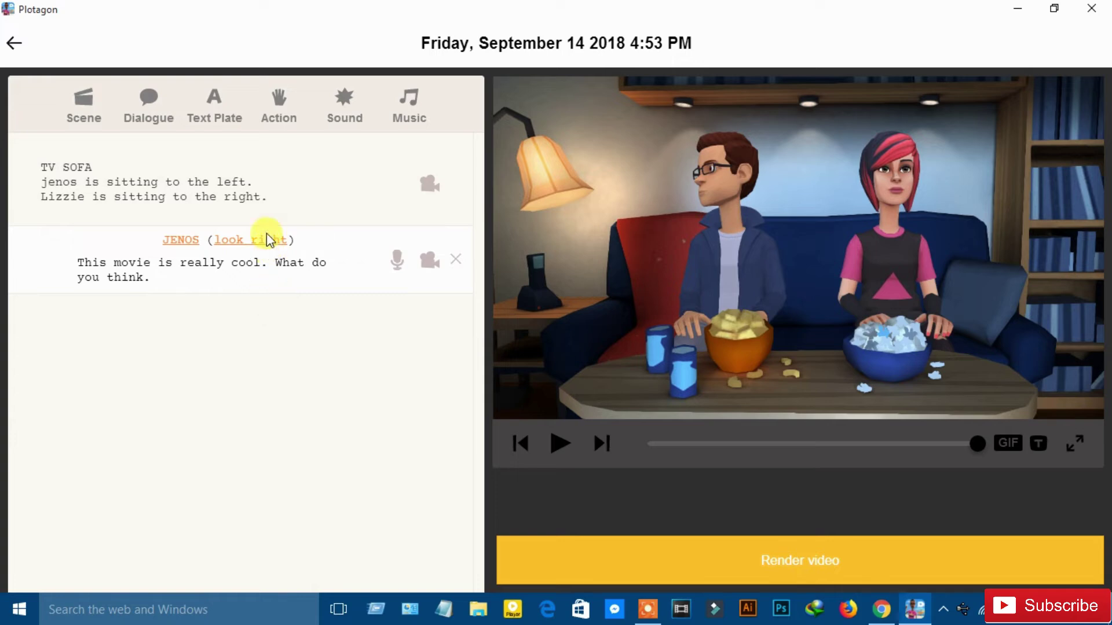
Set the expression of jenos's first line to look left and play the preview.
click(266, 236)
click(266, 242)
click(248, 241)
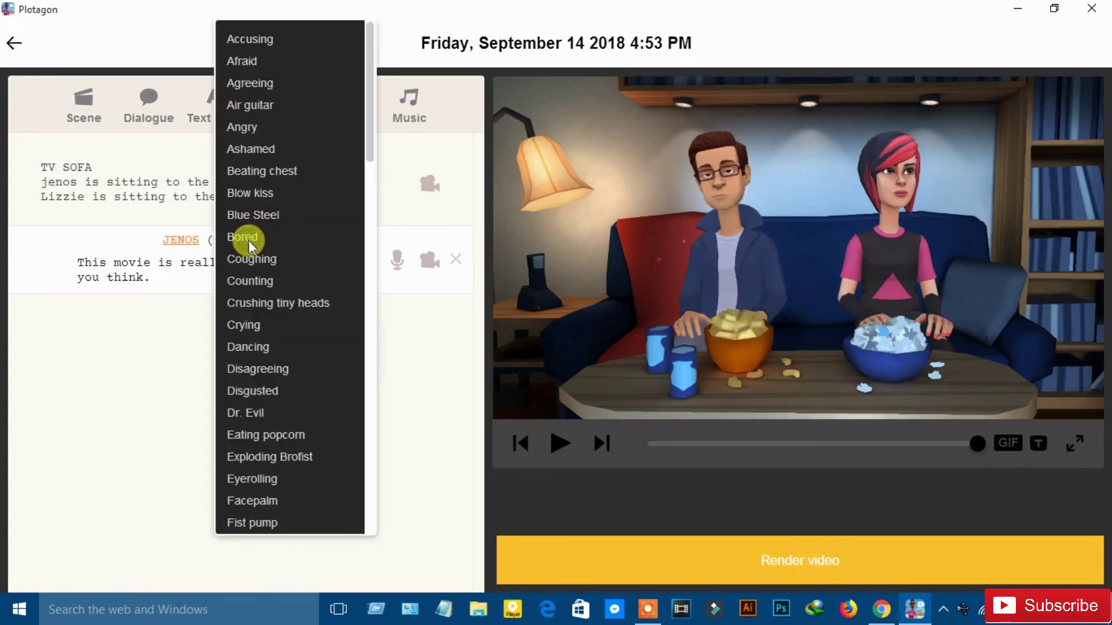
scroll(257, 423, down, 4)
scroll(257, 422, down, 3)
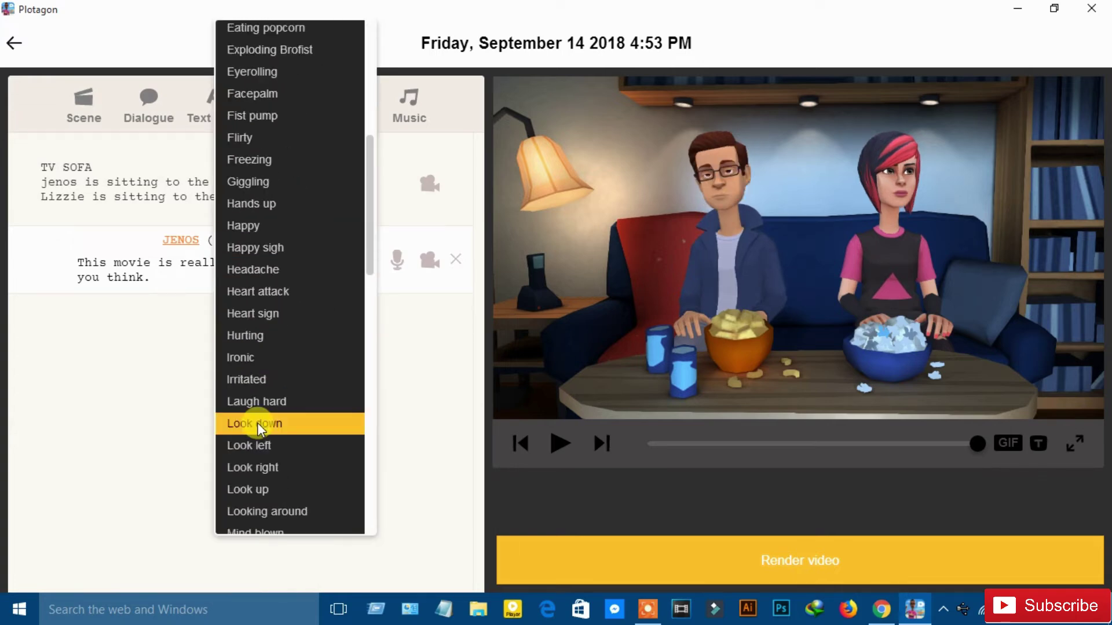
click(264, 447)
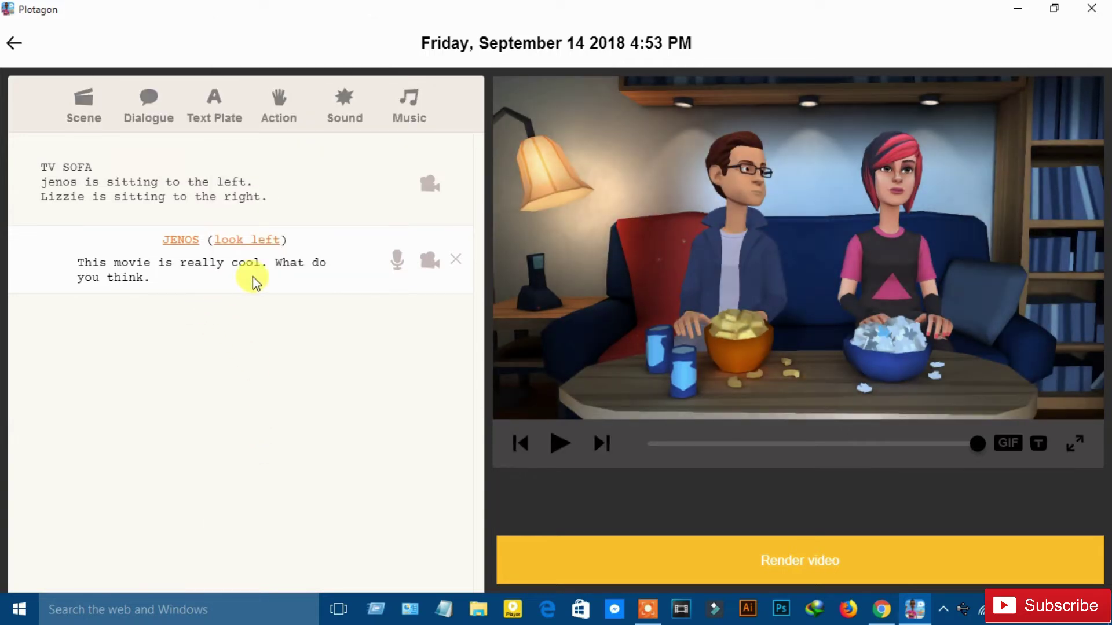
click(558, 443)
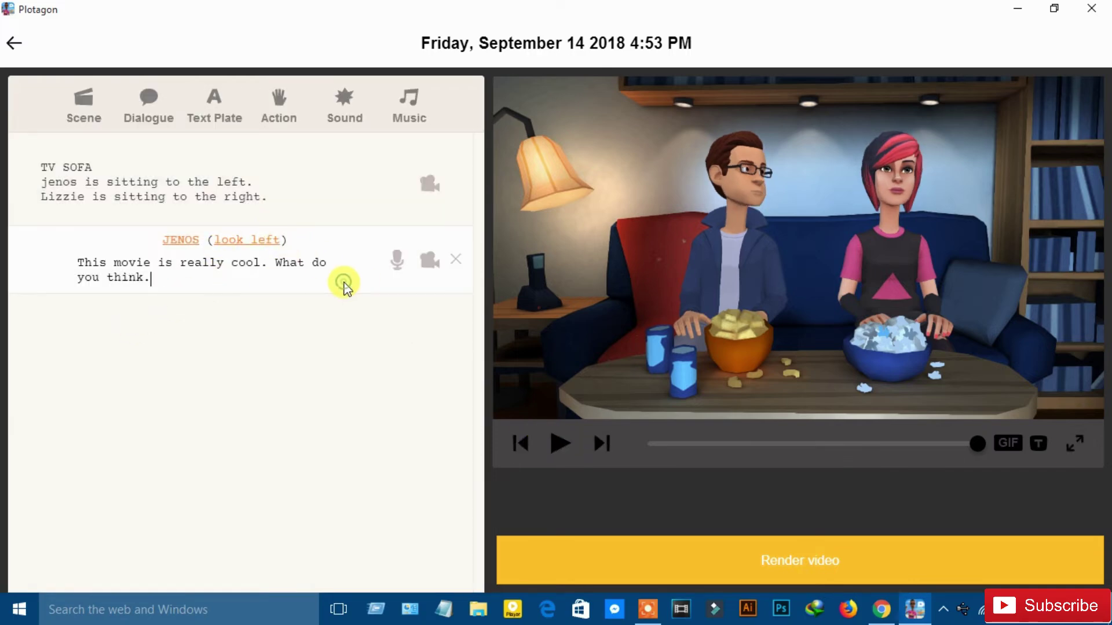
Add a dialogue line for Lizzie reading "Cool! Not at all. This is scary.".
click(146, 110)
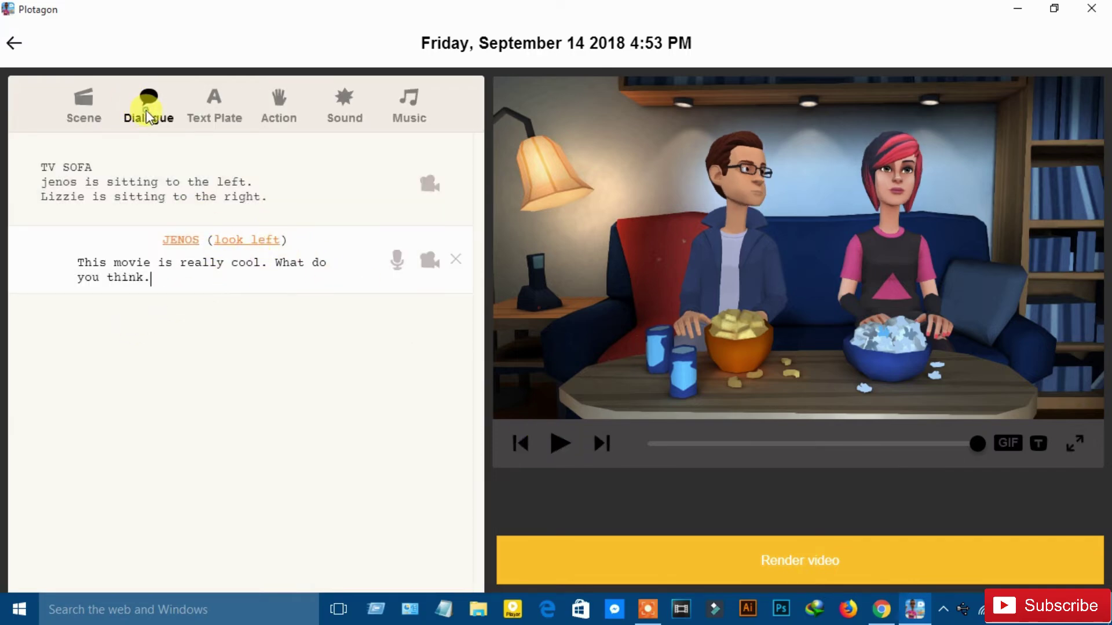
click(178, 321)
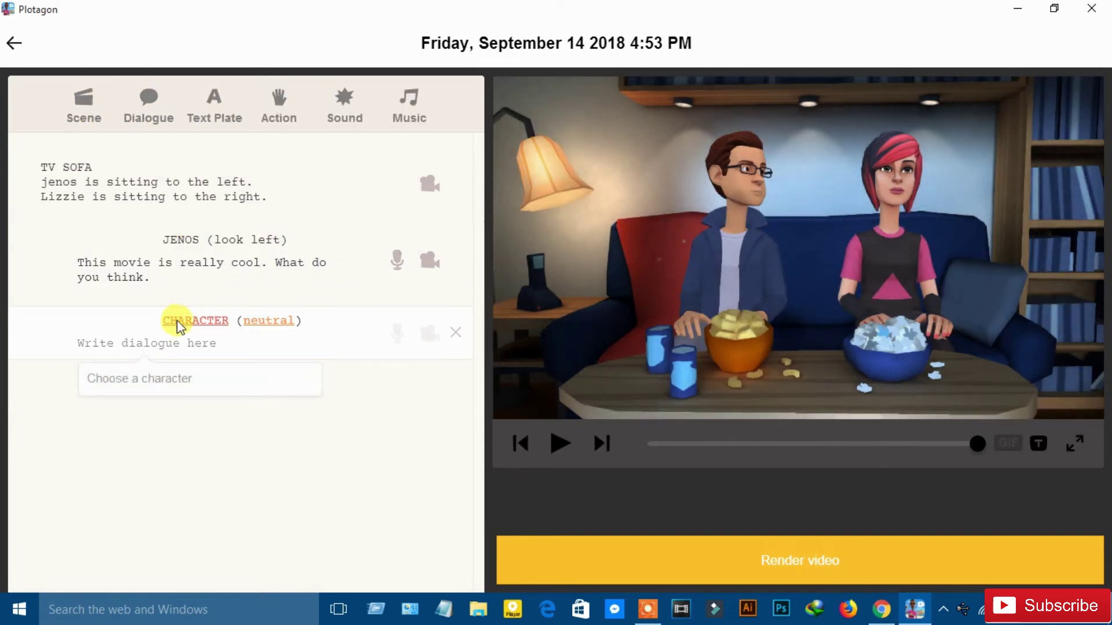
click(181, 321)
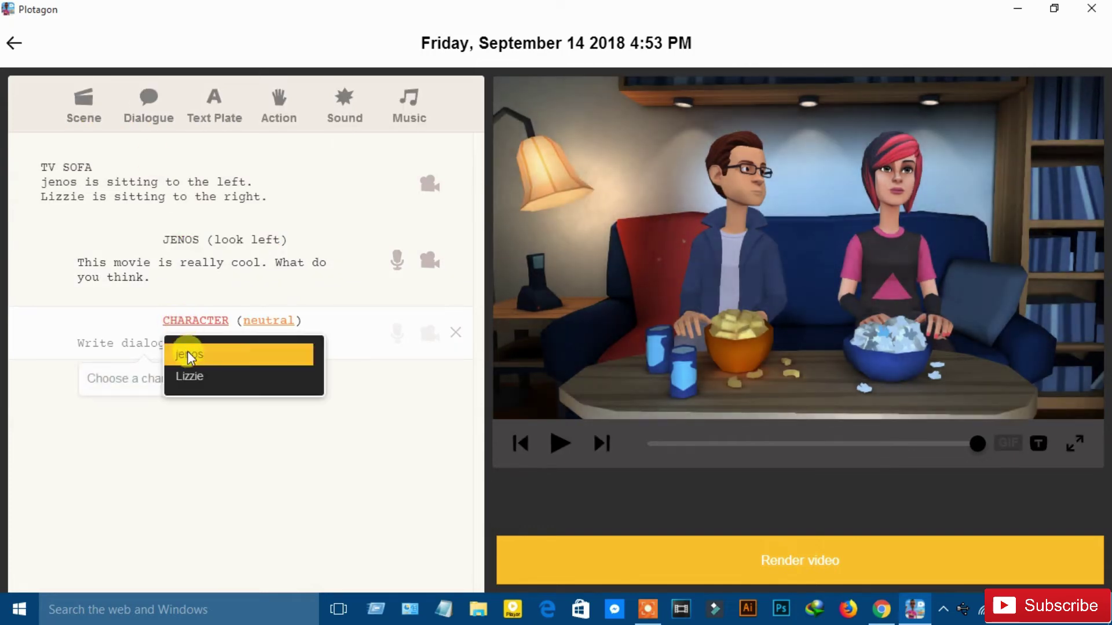
click(199, 377)
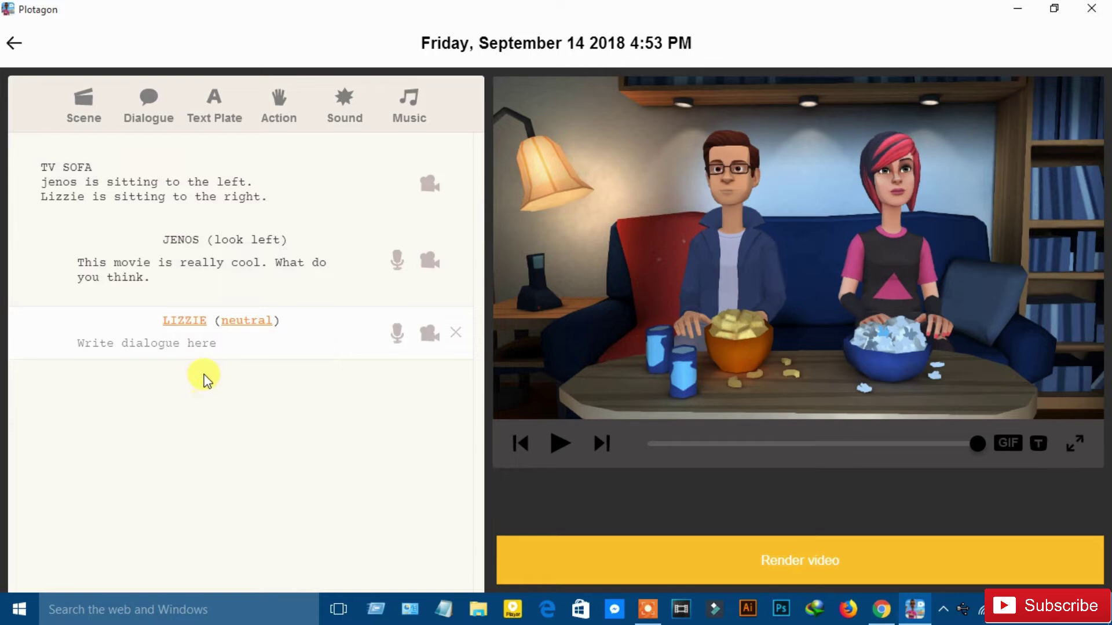
text(Cool! Not at all. This is scary.)
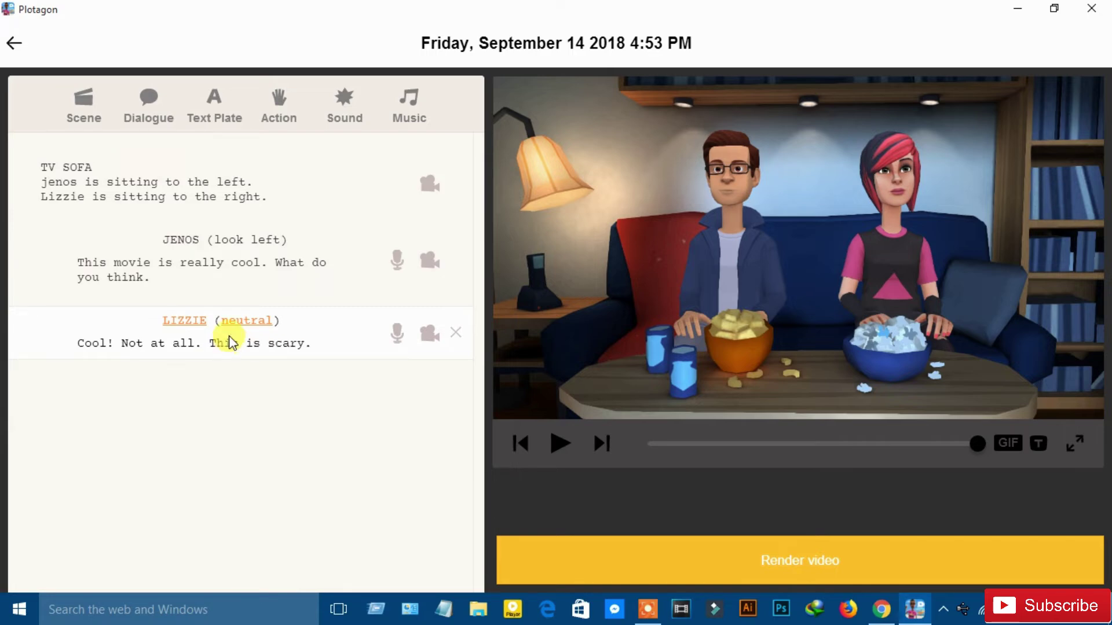
Try the scaring expression on Lizzie's line and set it to afraid instead.
click(242, 319)
scroll(272, 231, down, 15)
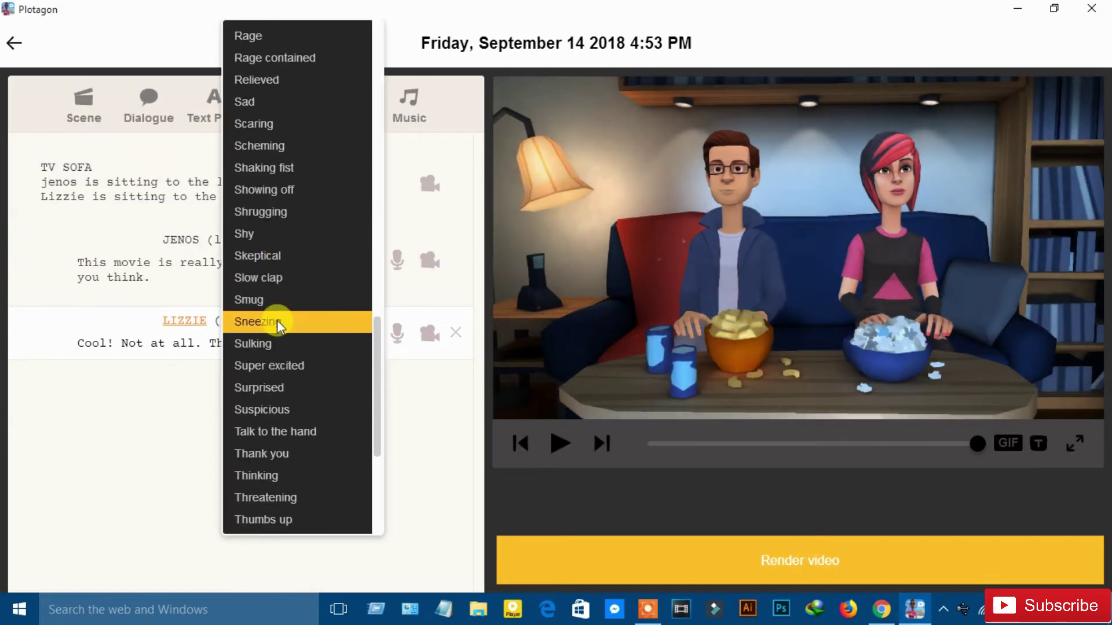
click(255, 125)
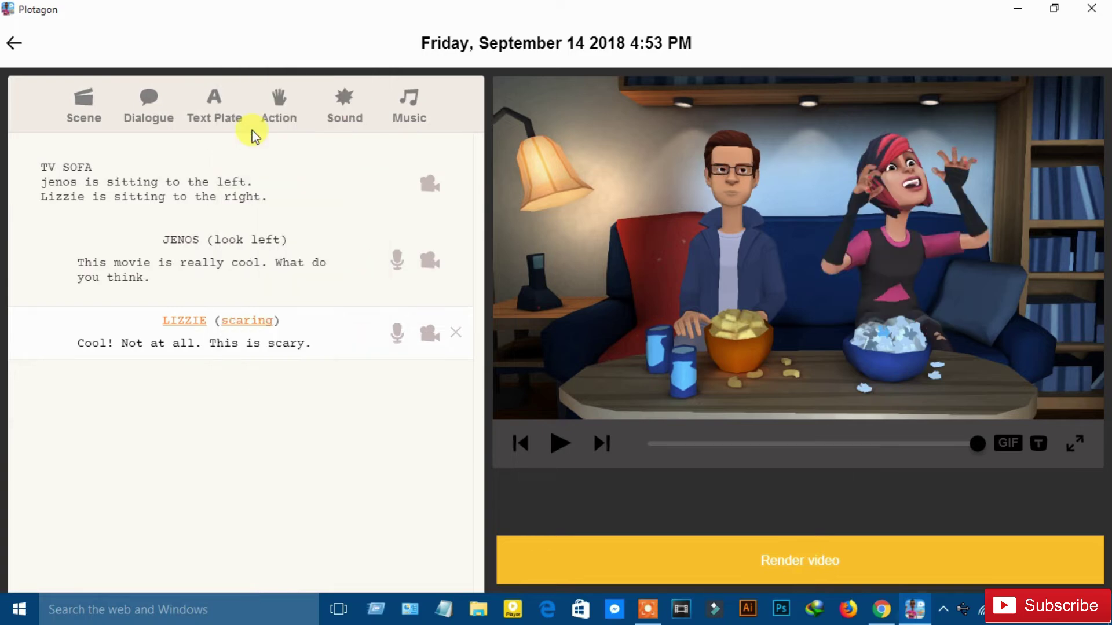
click(261, 321)
click(242, 64)
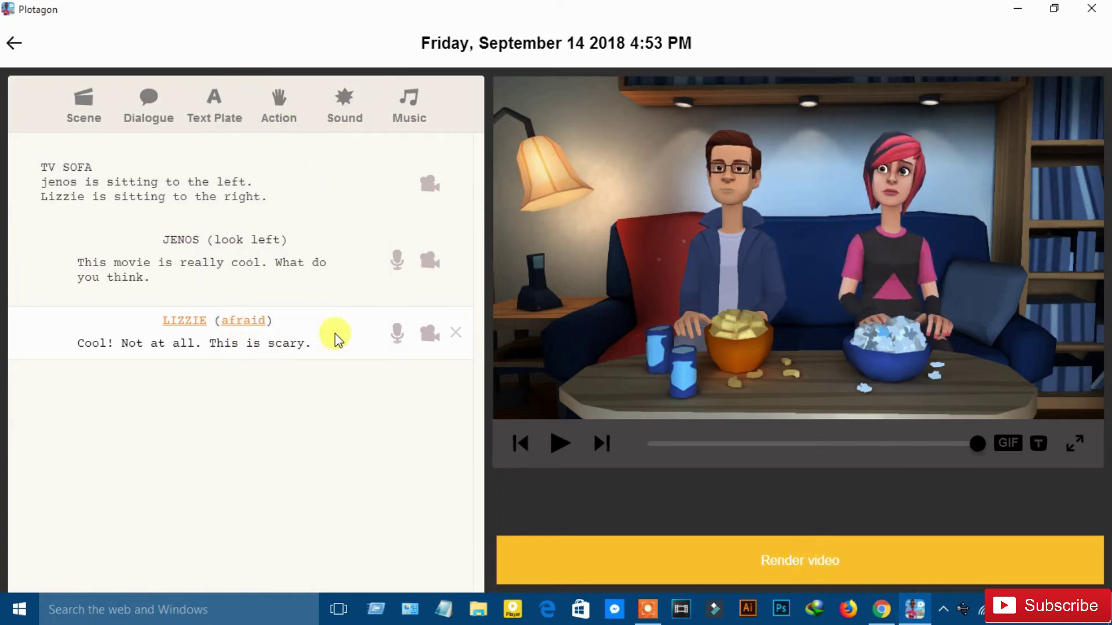
Add a reply for jenos reading "Scary ha ha ha ha! are you afraid." with the laugh hard expression.
click(149, 99)
click(177, 420)
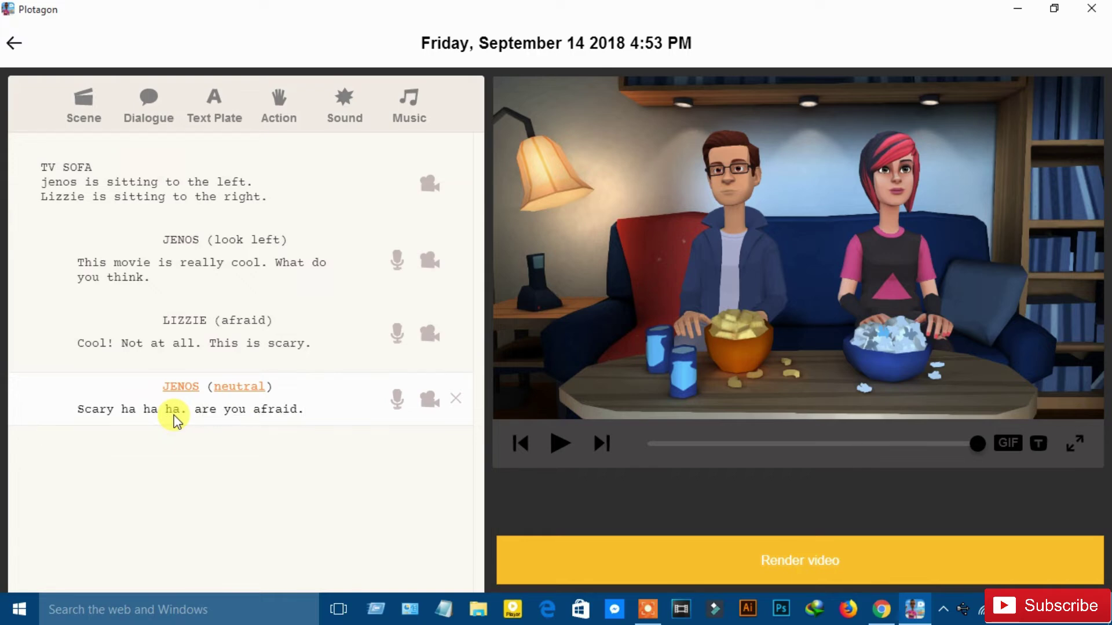
click(239, 386)
click(249, 479)
text(ha)
key(Delete)
text(!)
Add a reply for Lizzie reading "Shut up, this is scary. Don't laugh." with the angry expression.
key(Return)
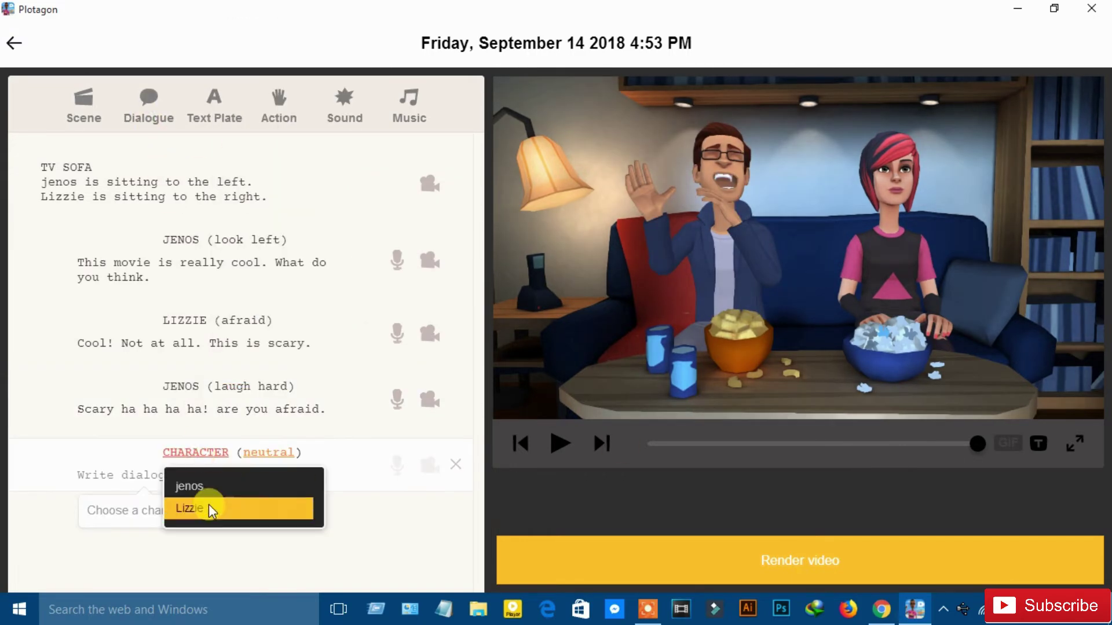
click(212, 511)
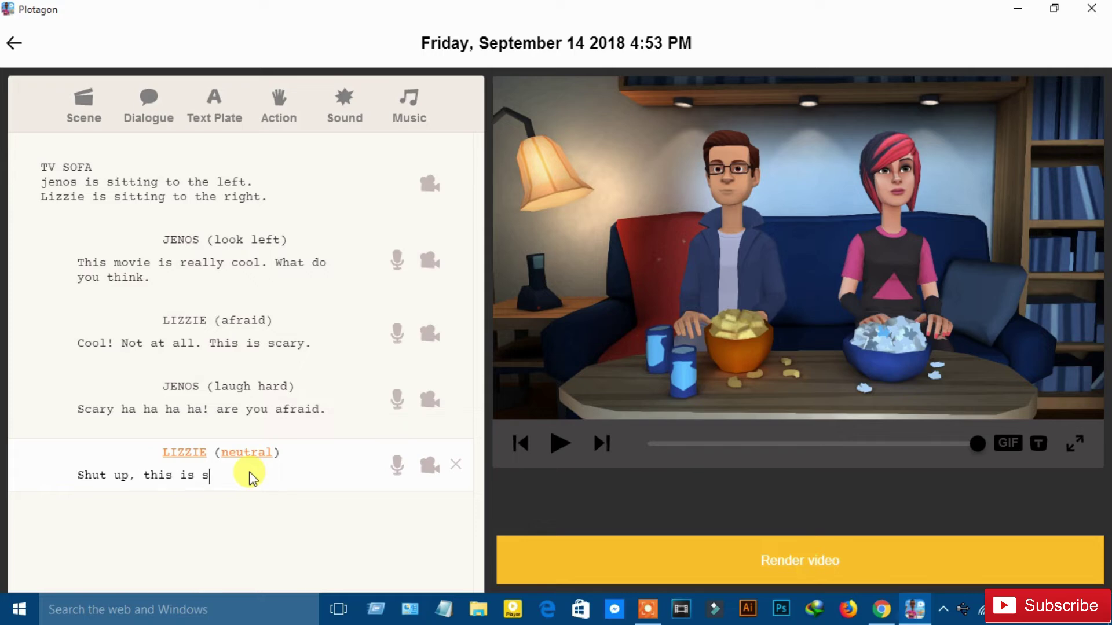
click(246, 452)
click(268, 149)
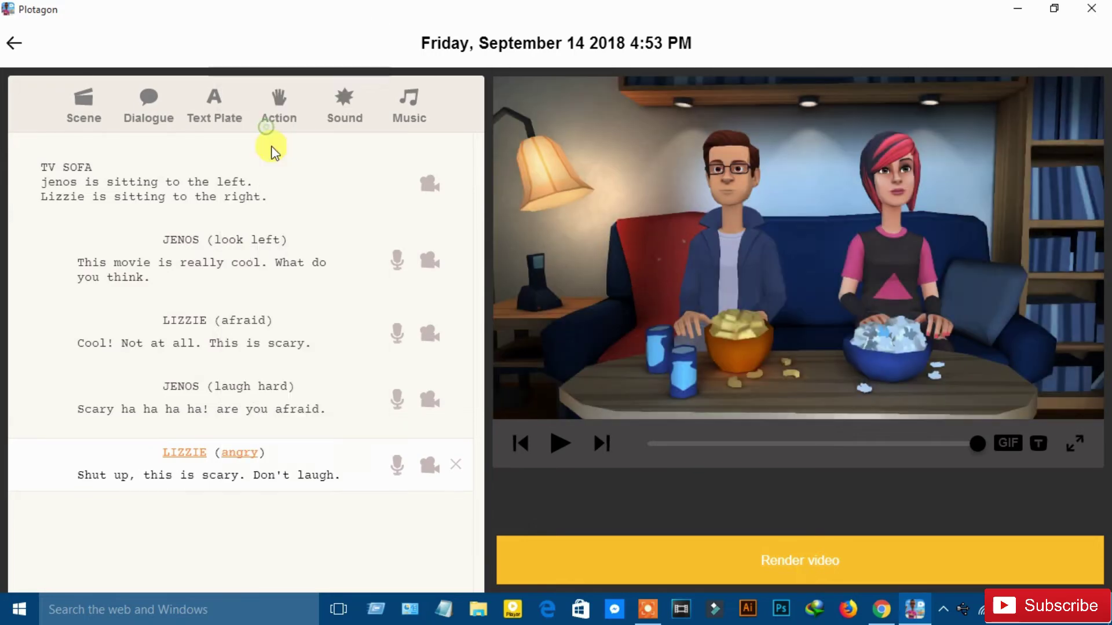
Add a reply for jenos reading "ooooo. little lizzie is afraid." with the scaring expression.
key(Return)
click(186, 550)
text(ooooo little lizzie is afraid)
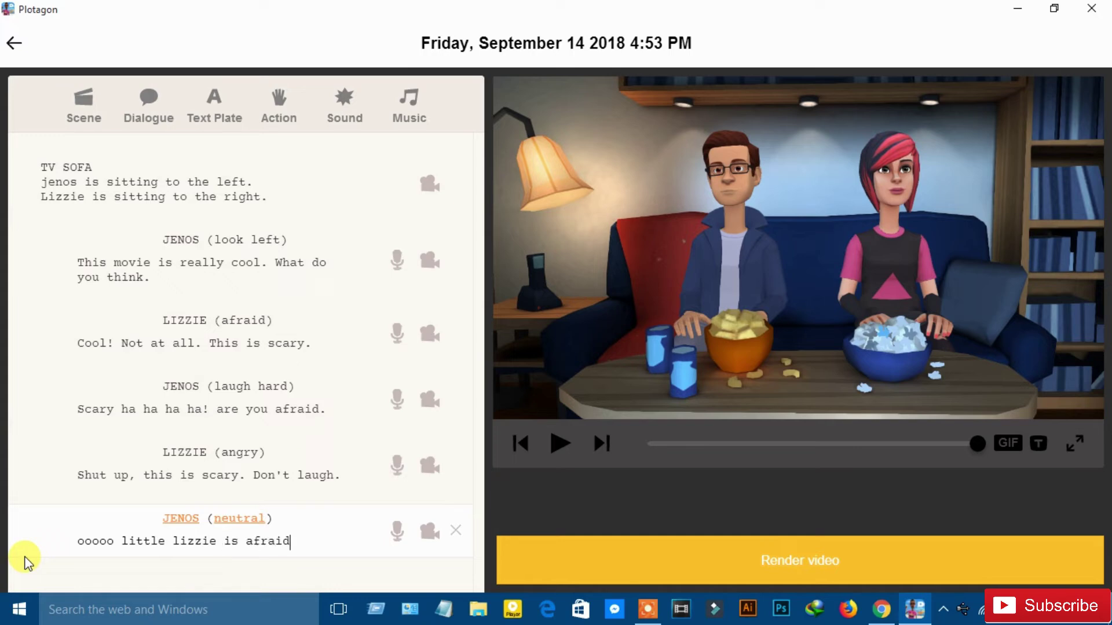
click(239, 518)
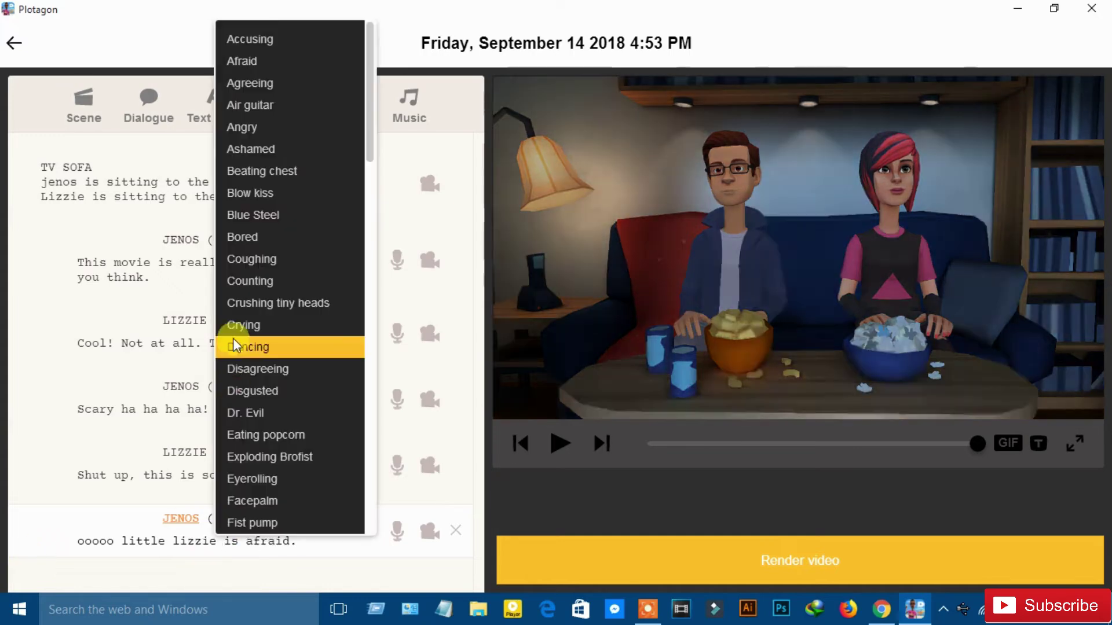
scroll(317, 363, down, 5)
scroll(310, 393, down, 5)
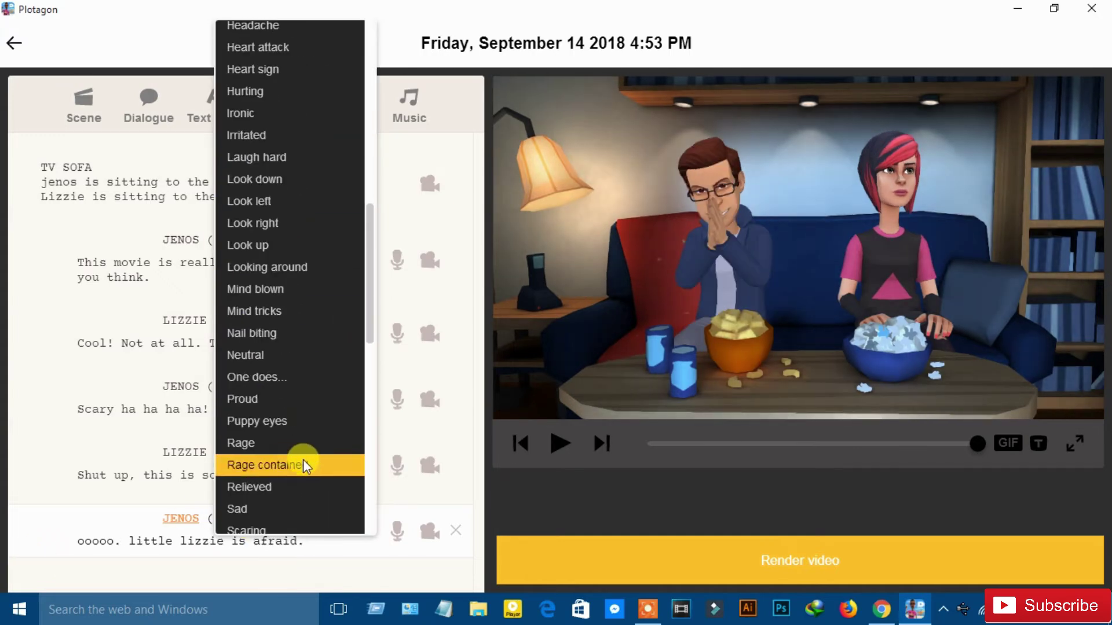
click(303, 462)
click(330, 540)
Add a reply for Lizzie reading "Please jeson change the channel." with the crying expression.
key(Return)
click(179, 572)
text(Please jeson change the channel.)
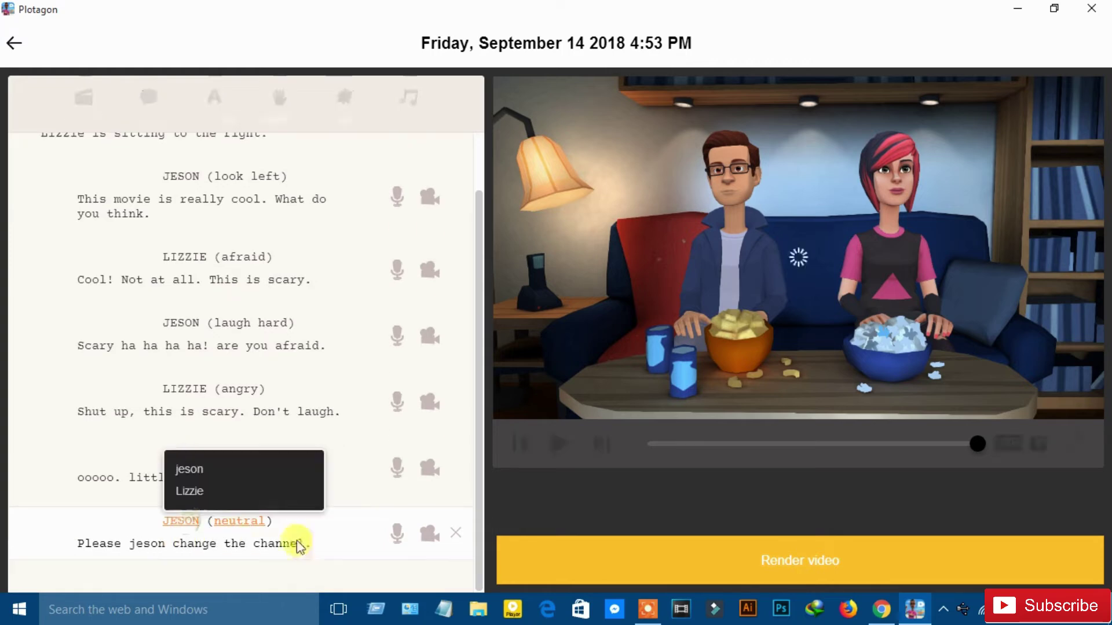
click(189, 491)
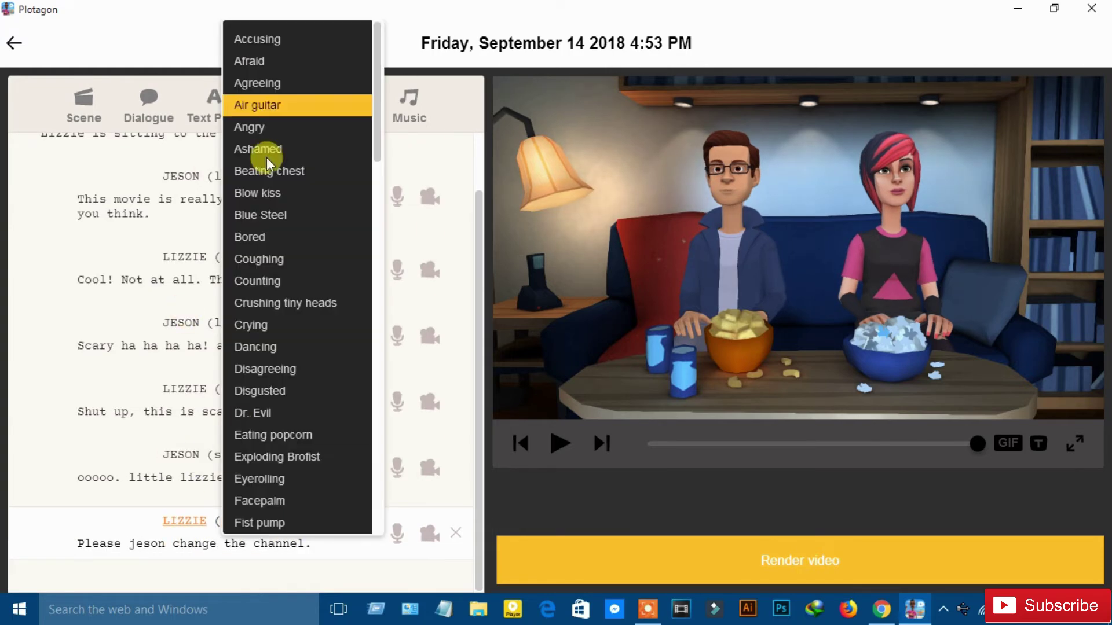
click(284, 322)
Add a reply for jeson reading "Ok, Ok. I am changing the channel. You are crying like a baby." with the blue steel expression.
key(Return)
click(198, 503)
text(Ok, Ok)
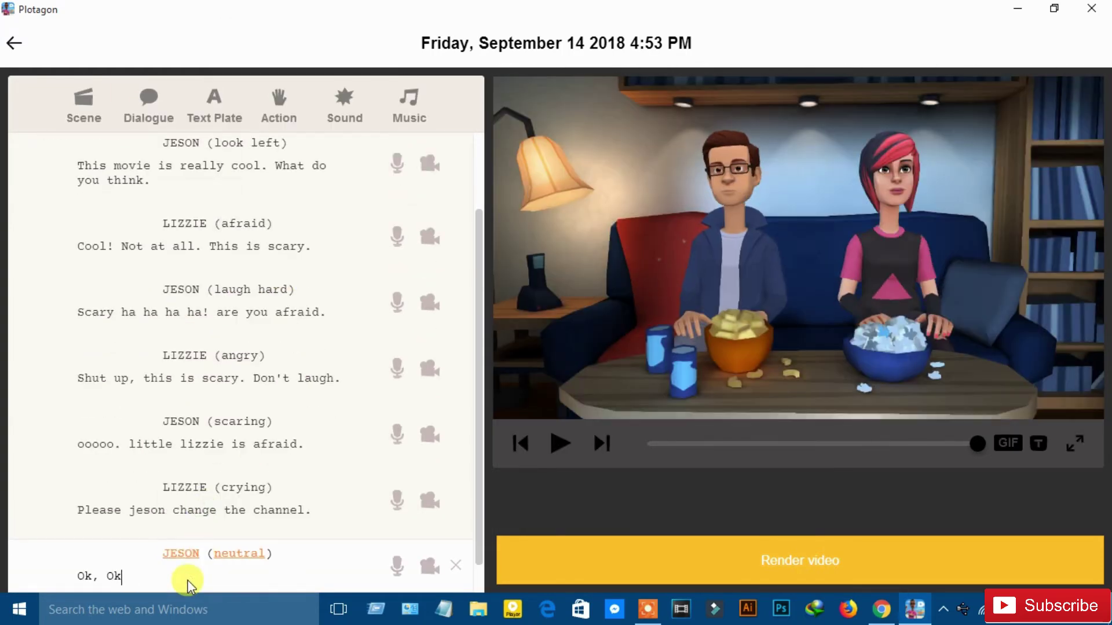
text(. I am changing the channel. You atr)
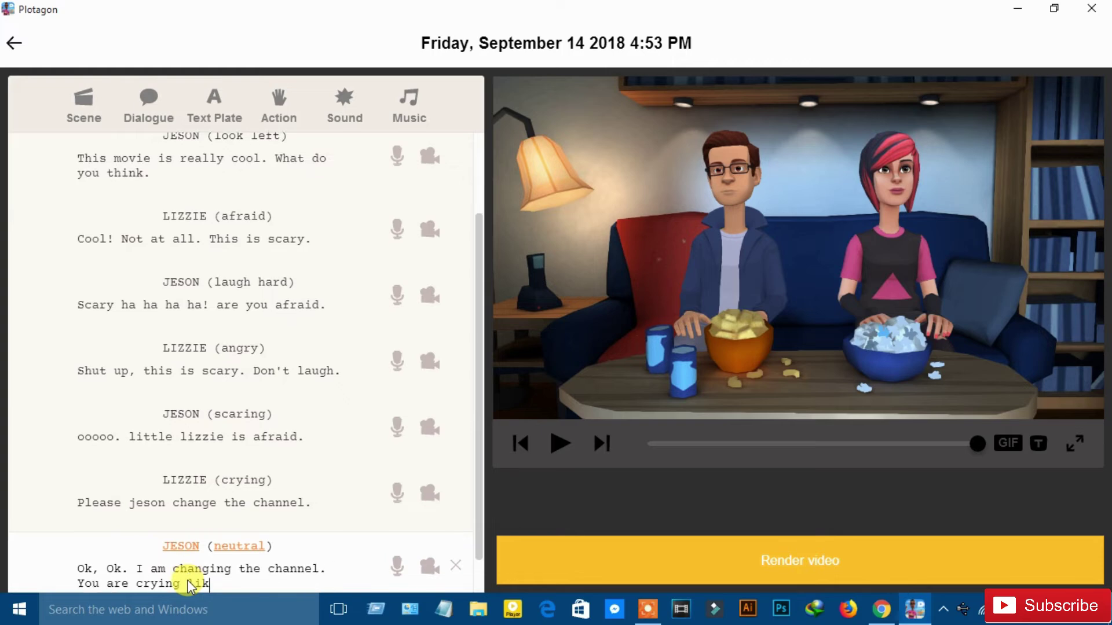
text(y.)
click(255, 546)
click(278, 217)
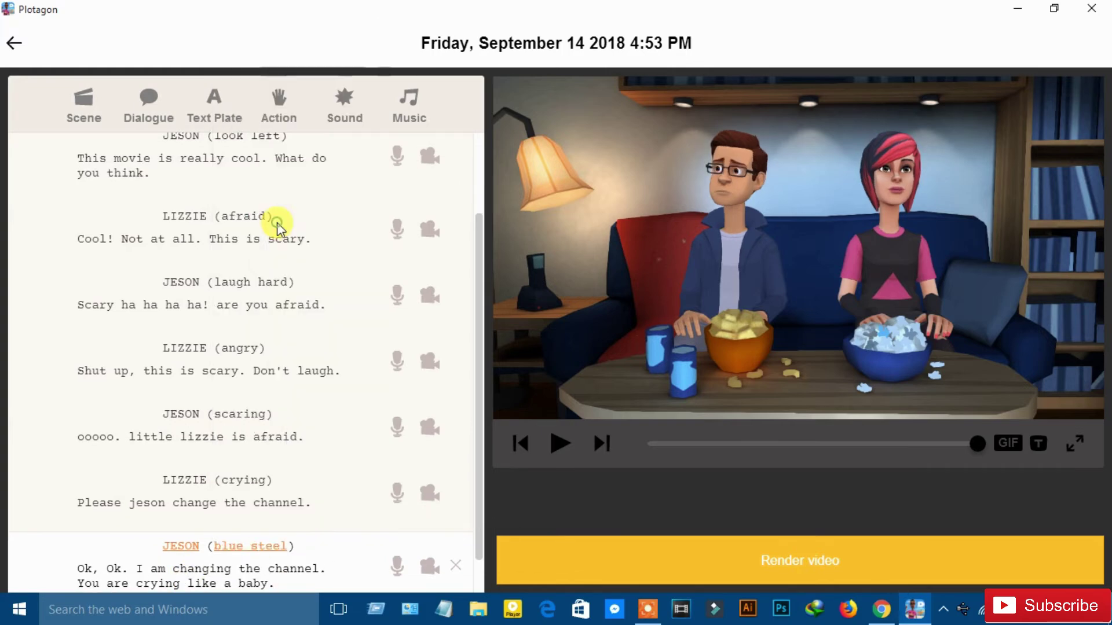
Add another line for jeson reading "What should we watch now. Do you want to watch Animation movie?" with the thinking expression.
key(Return)
text(What should we watch now)
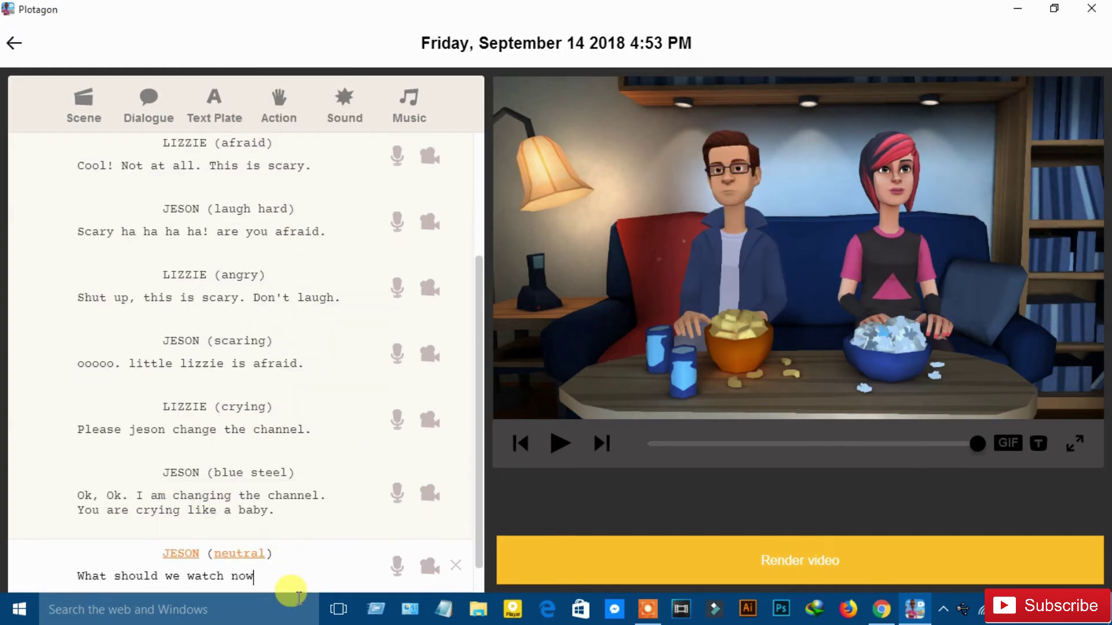
text(. Do you want to watch Animation movie?)
click(238, 507)
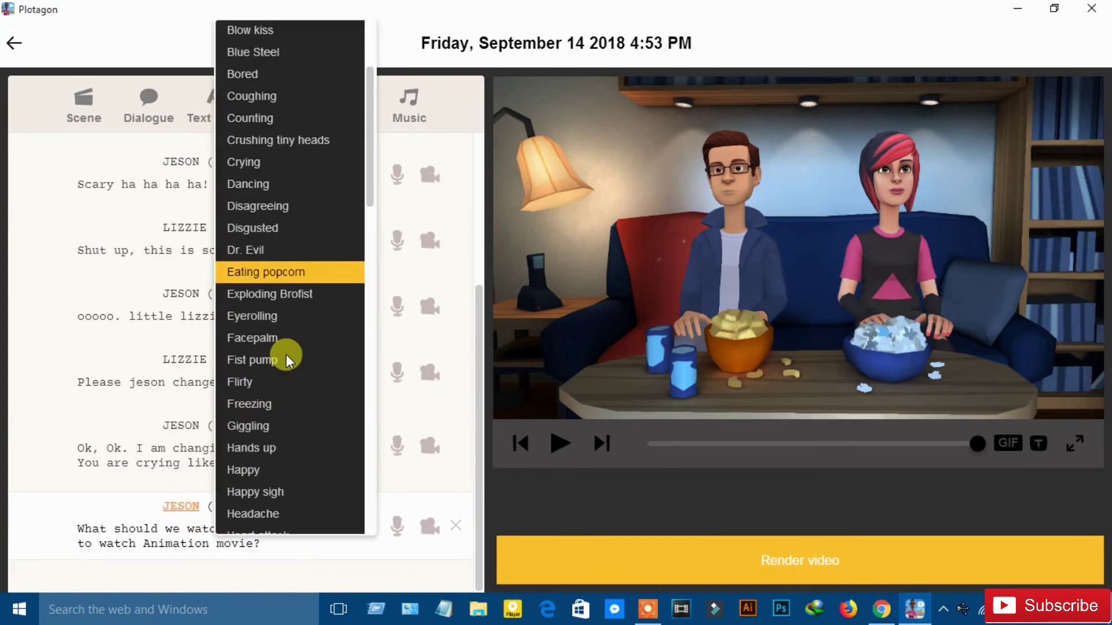
click(287, 357)
key(Return)
click(199, 523)
text(Of coure)
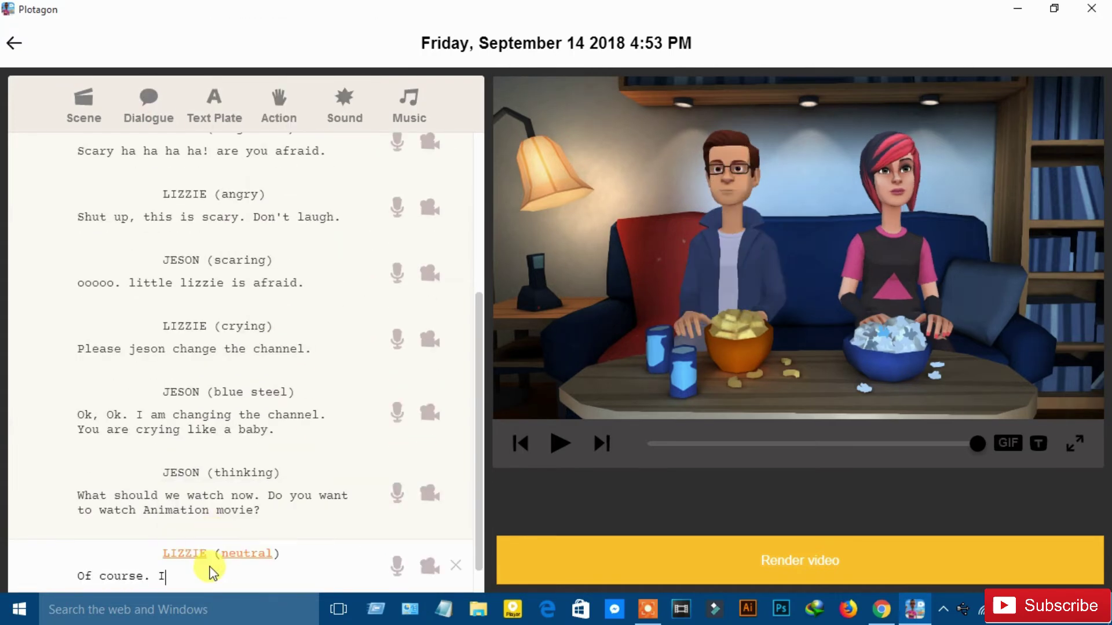
text(Let's watch ani)
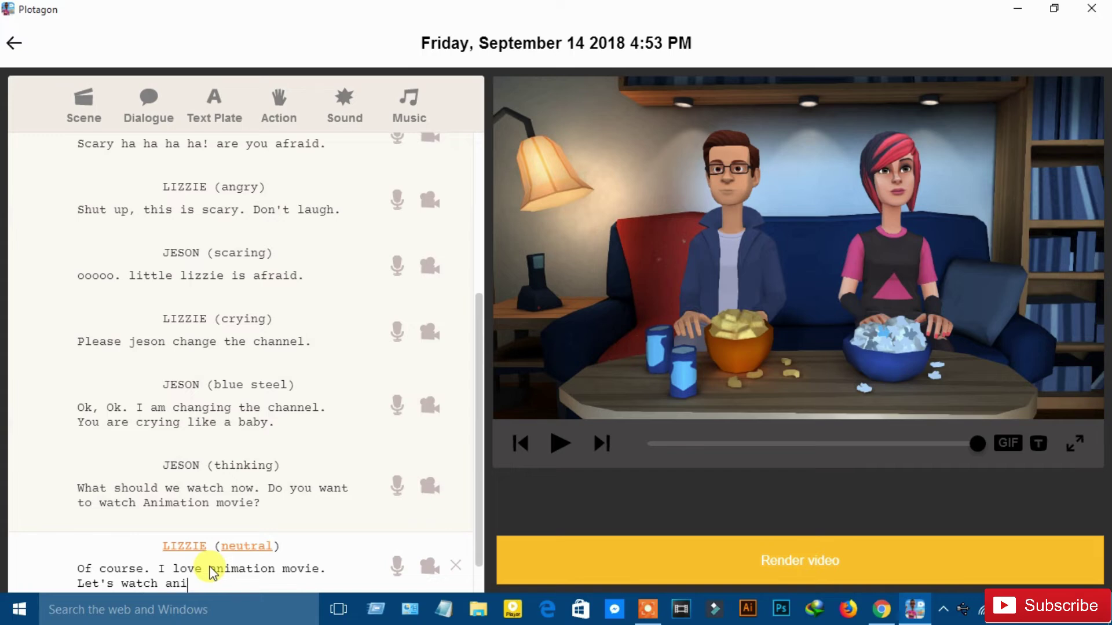
text(mation movie.)
click(243, 547)
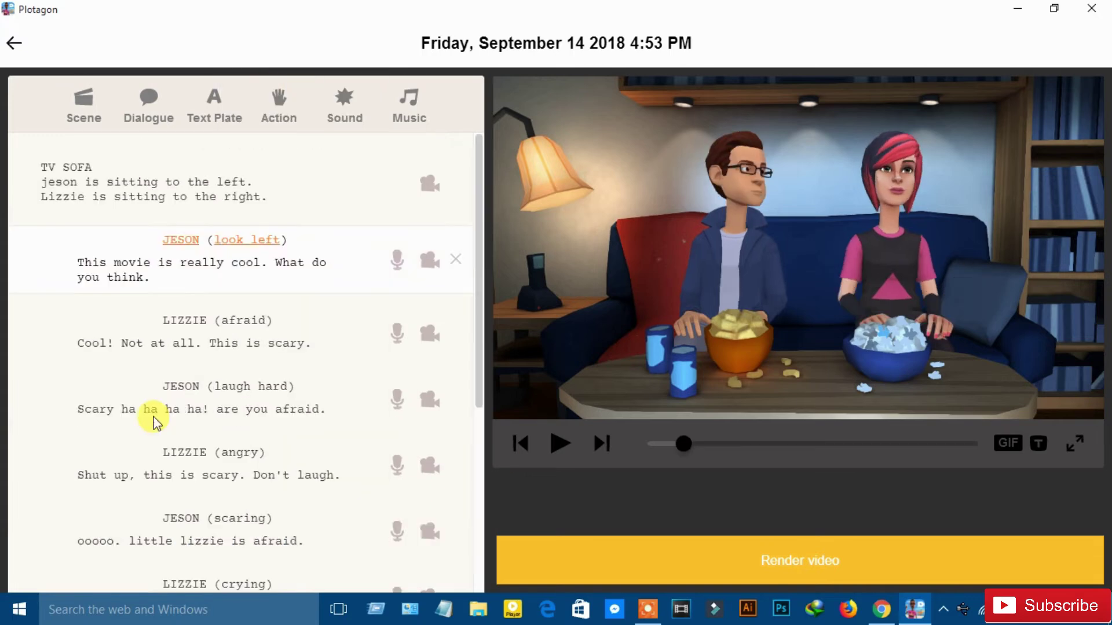
Insert a music cue after jeson's first line and set it to Happy.
scroll(154, 418, down, 5)
scroll(154, 418, up, 5)
click(410, 104)
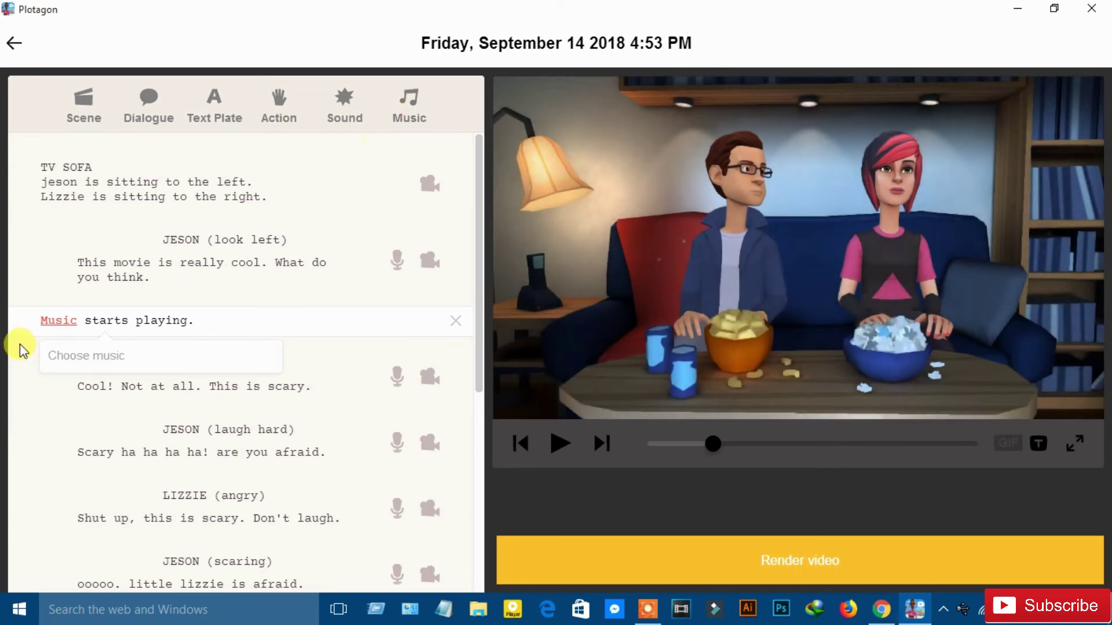
click(60, 324)
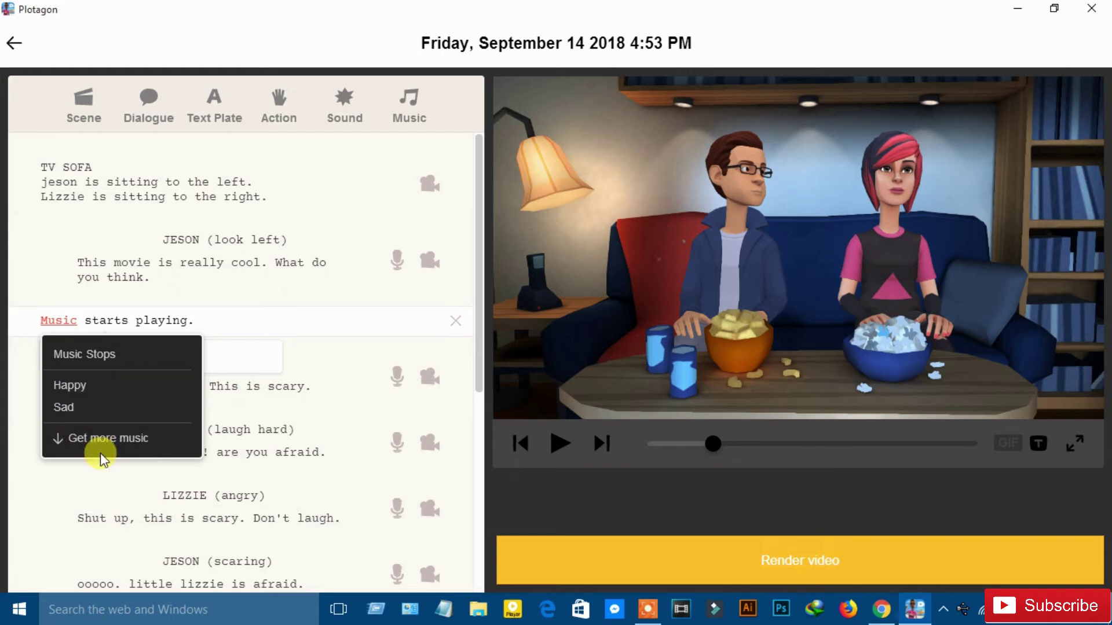
click(100, 389)
click(349, 116)
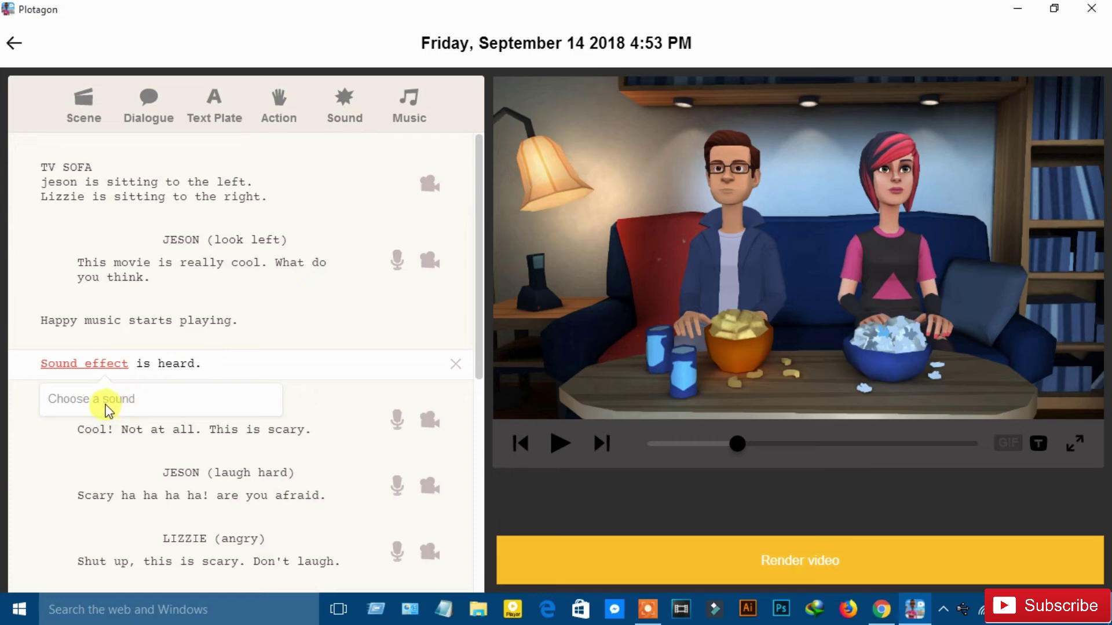
click(108, 367)
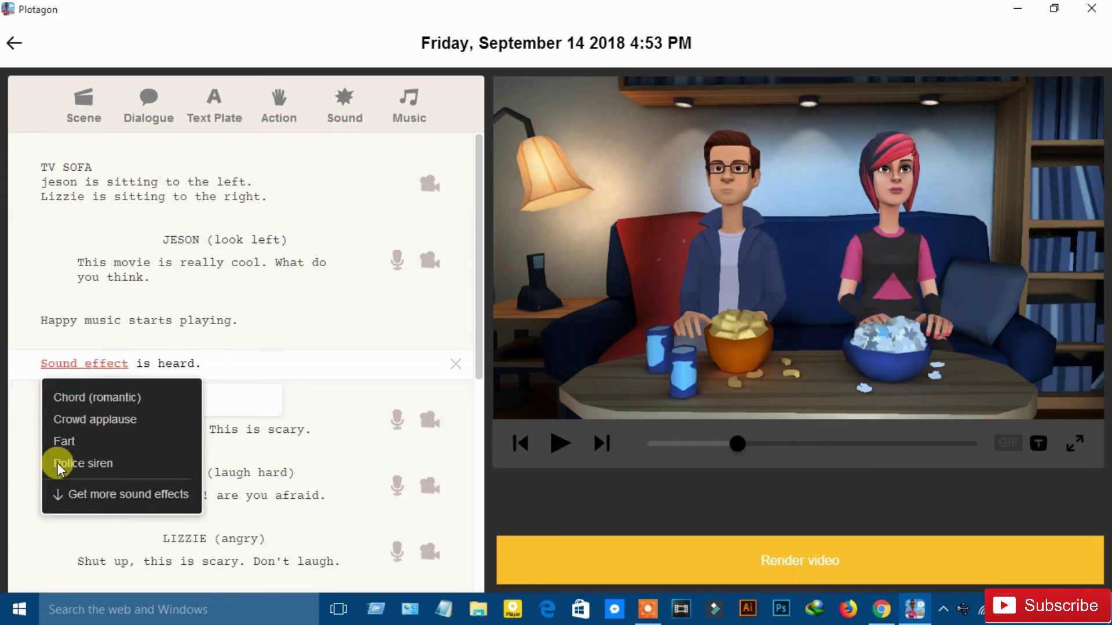
click(456, 364)
click(456, 365)
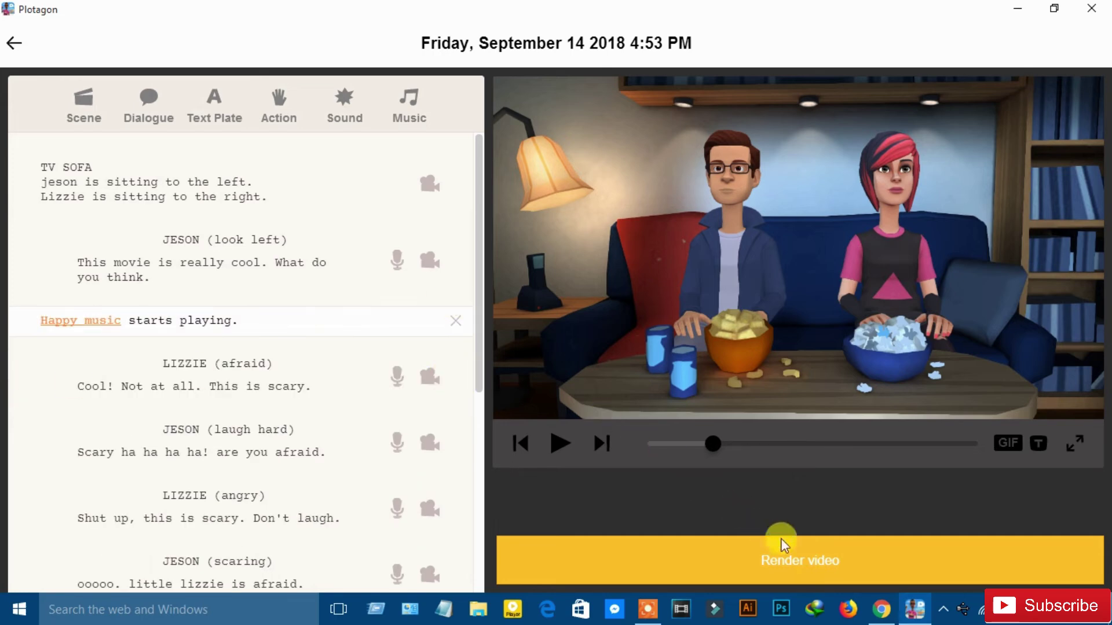
Render the plot as a video and choose to export the video file without subtitles.
click(791, 569)
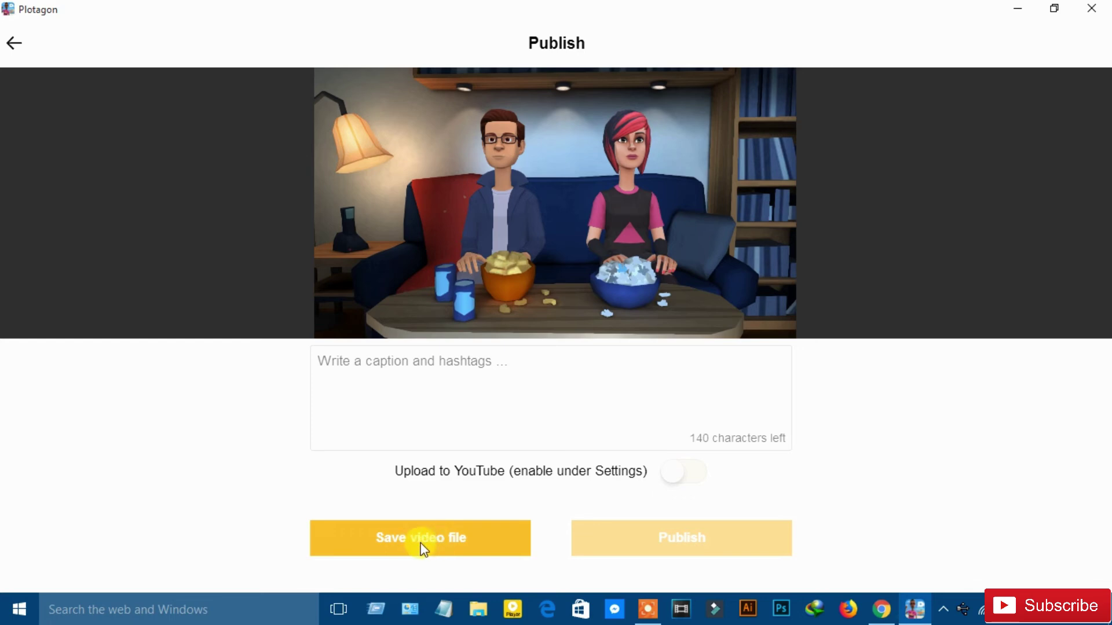
click(440, 547)
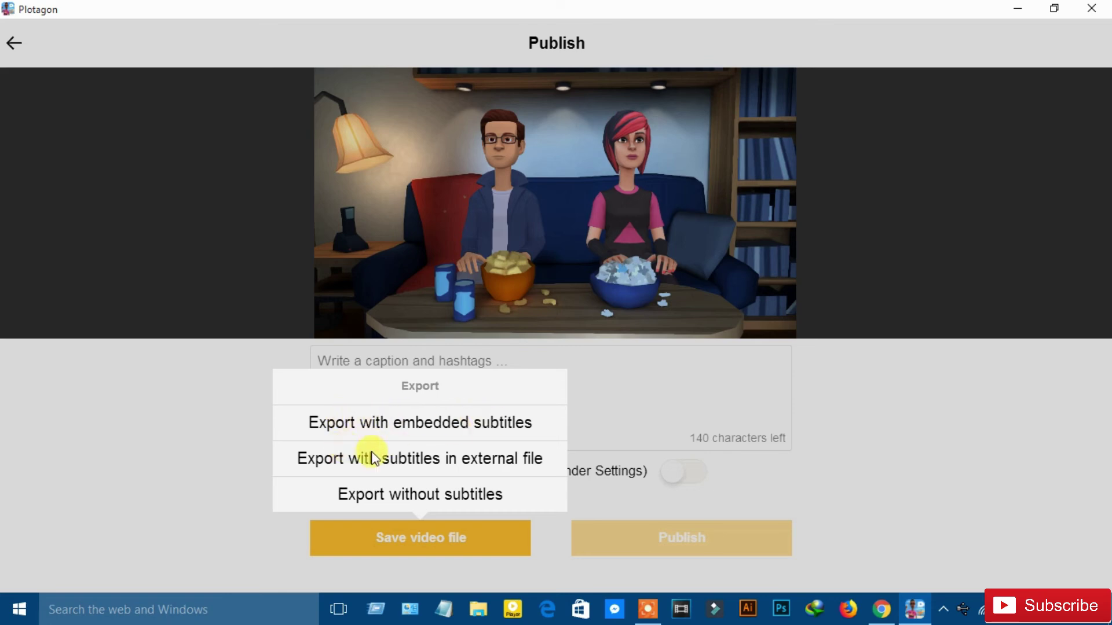
click(396, 497)
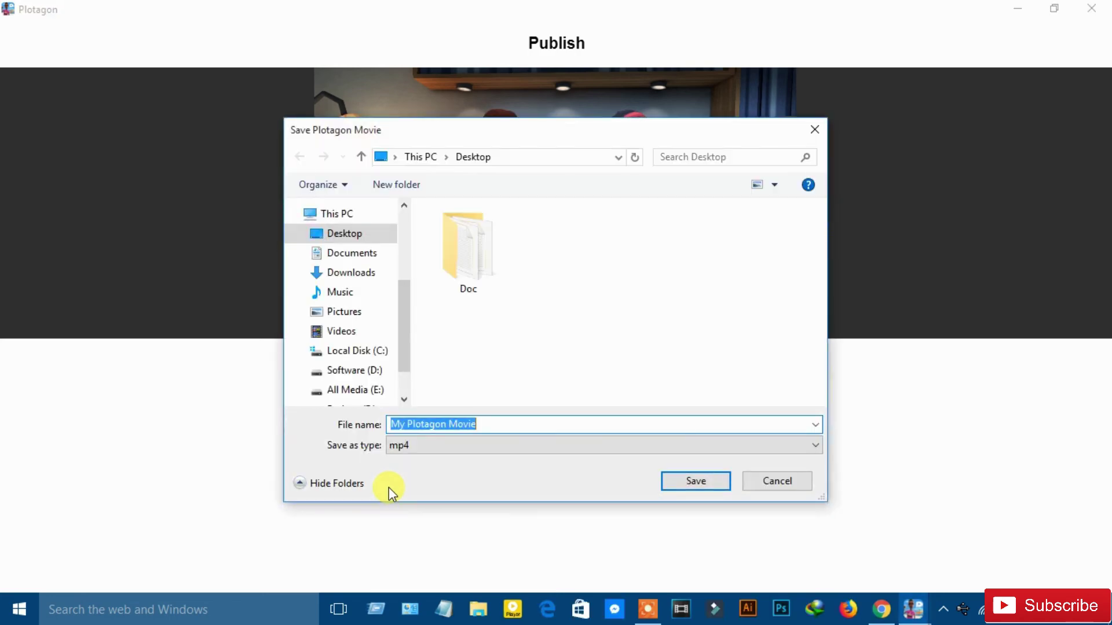
Save the movie to the Desktop as an mp4 file named My first Animation Movie and finish publishing.
key(BackSpace)
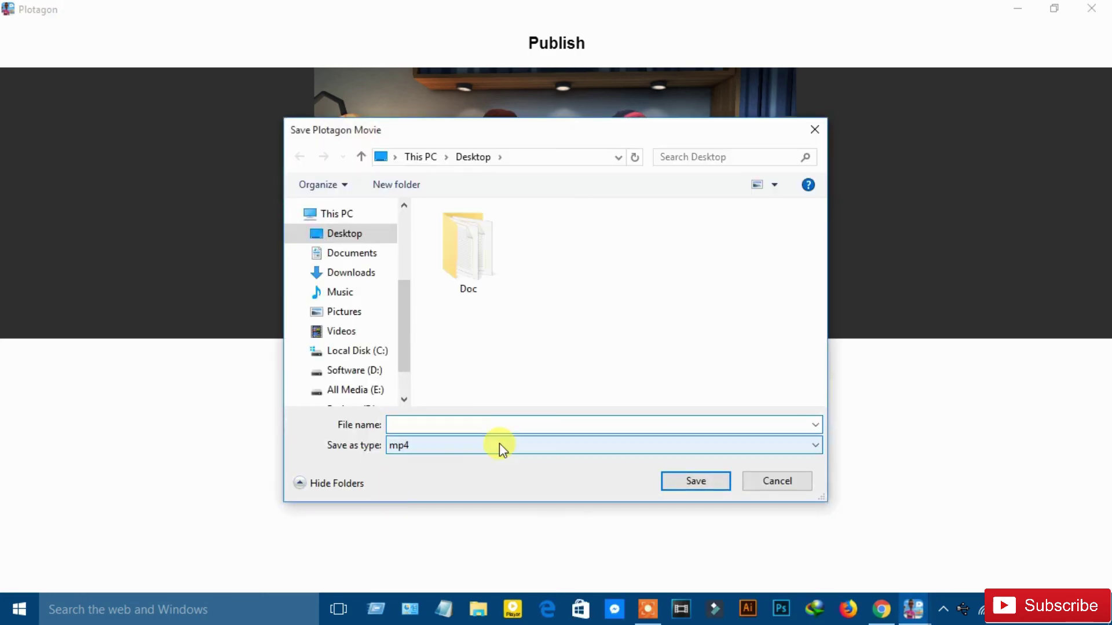
text(My fir)
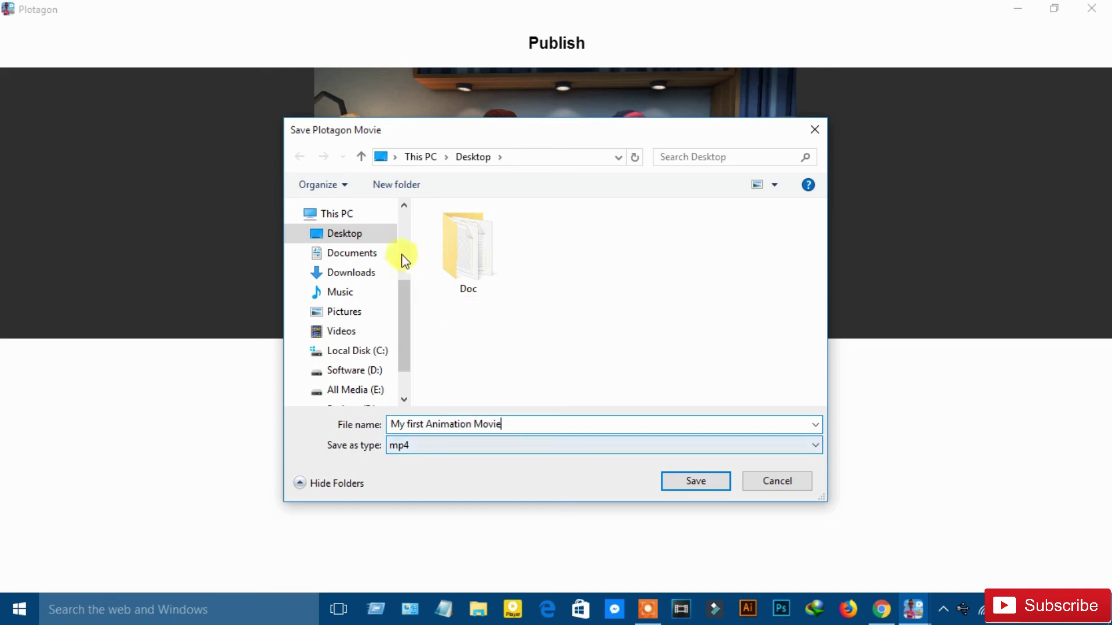
text(st Animation Movie)
click(671, 481)
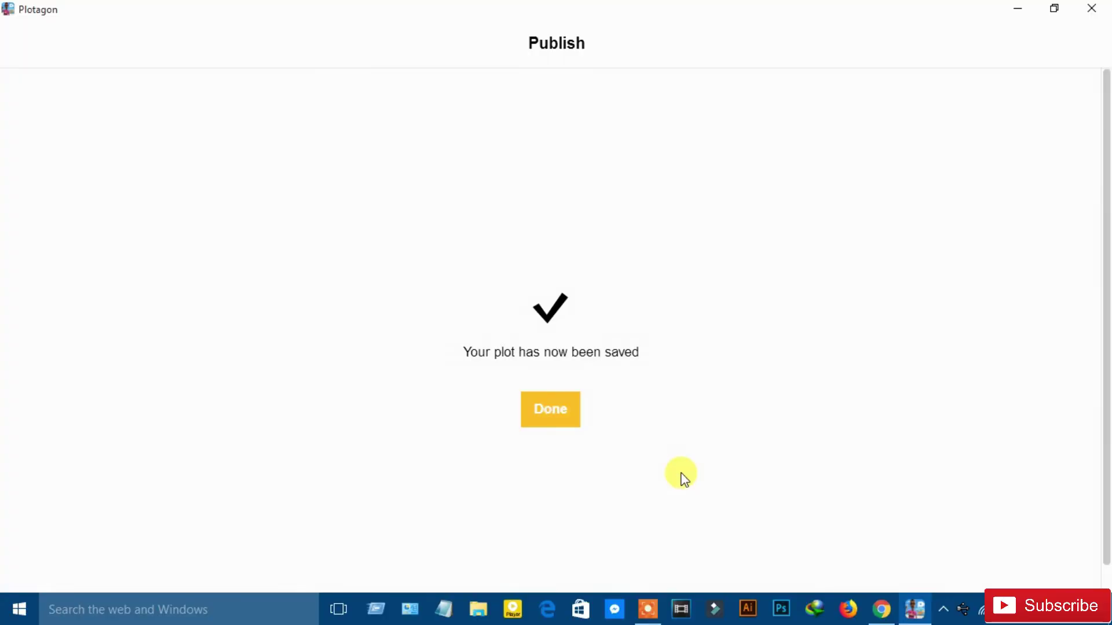
click(554, 426)
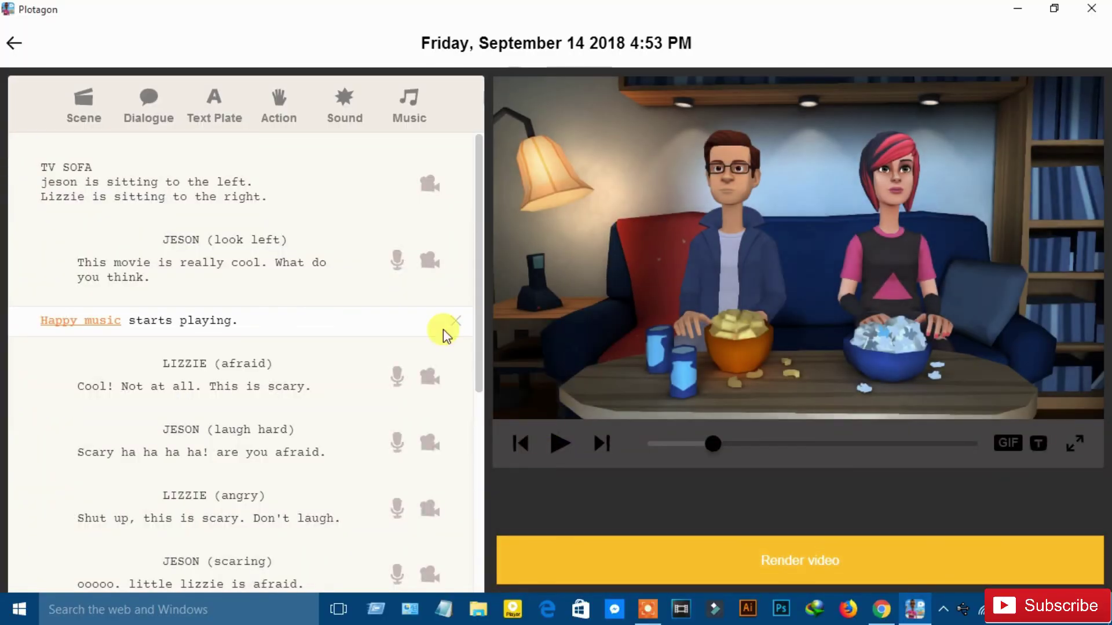
Close Plotagon and play My first Animation Movie from the desktop, moving the PotPlayer window to the middle of the screen.
click(13, 44)
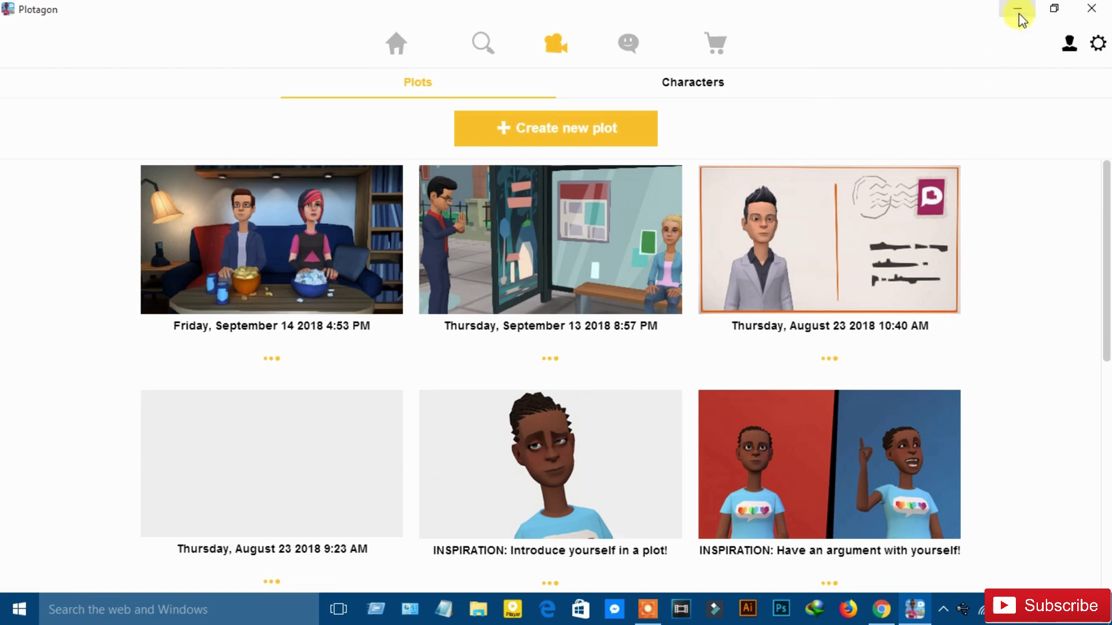
click(1095, 9)
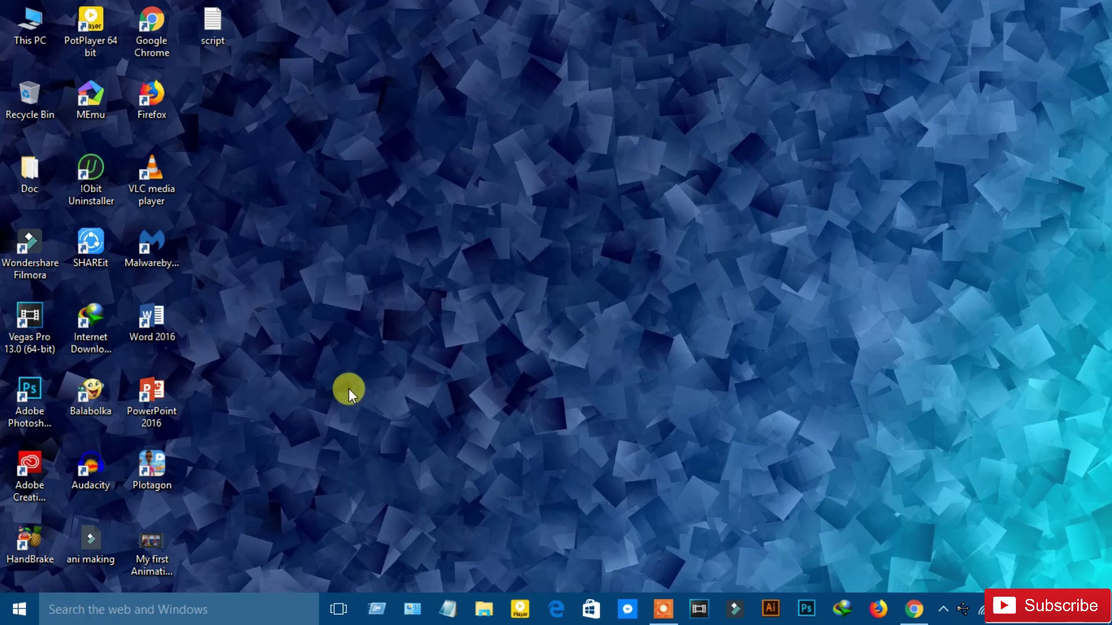
click(160, 554)
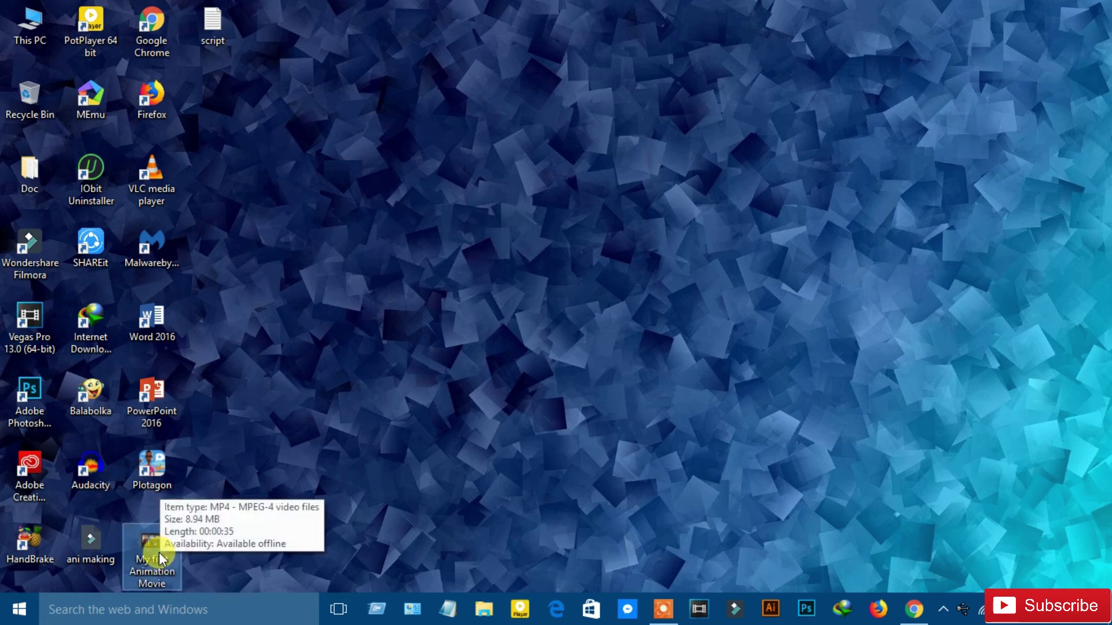
double_click(159, 554)
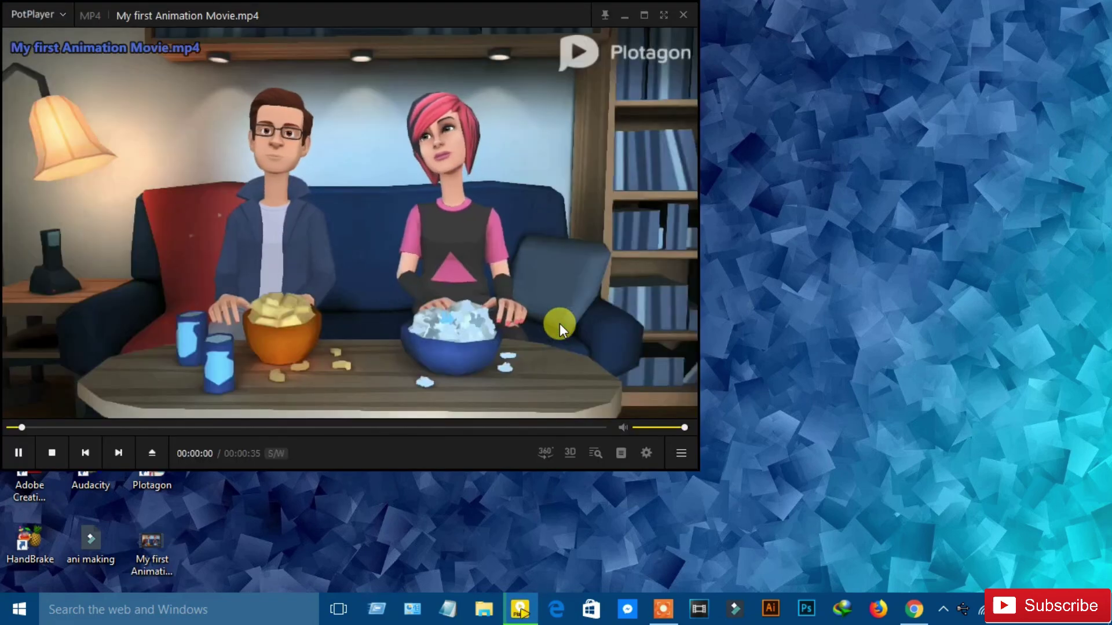
scroll(620, 110, up, 1)
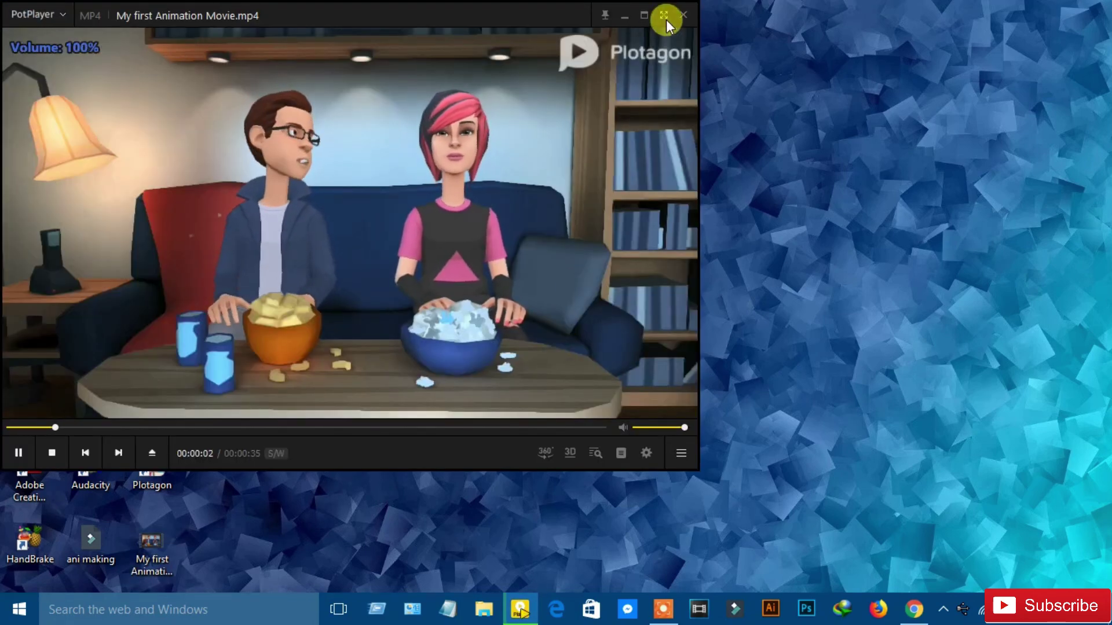
drag(402, 9, 638, 57)
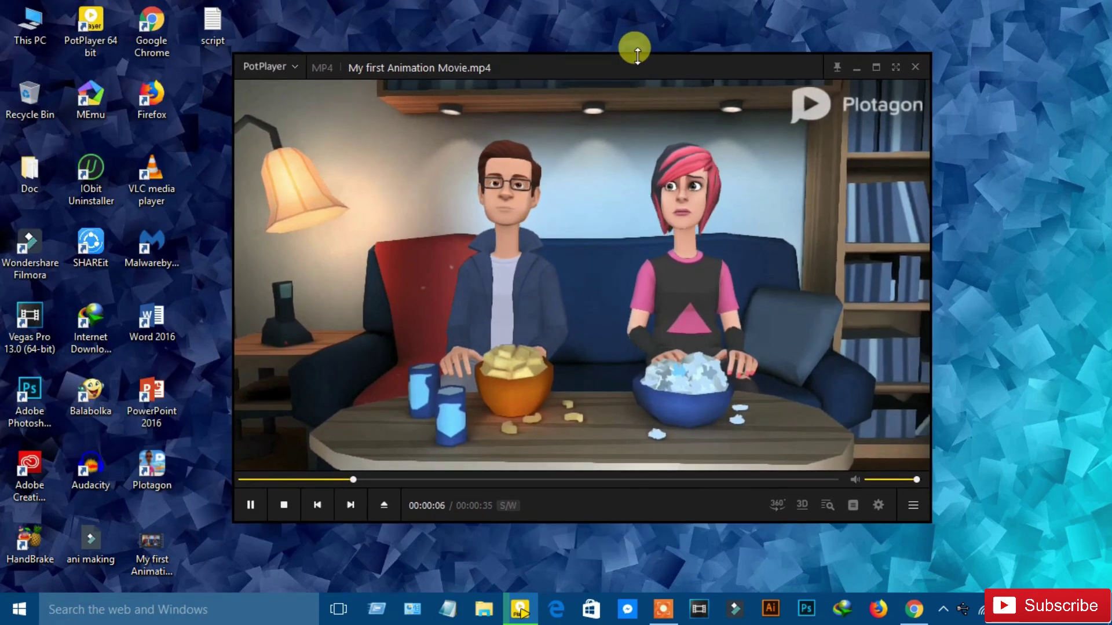